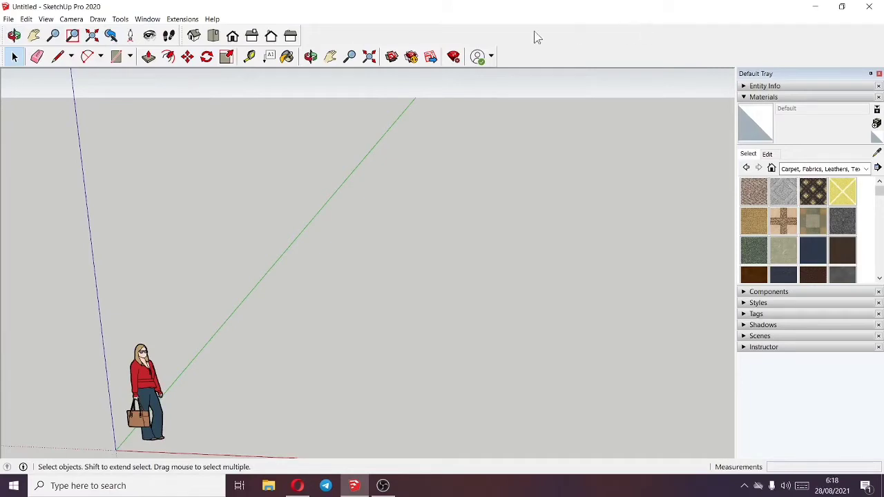
Step: Pan the standing figure and axis origin toward the middle of the view, and orbit around them with the Orbit tool
{"action": "left_click", "coordinate": [14, 36]}
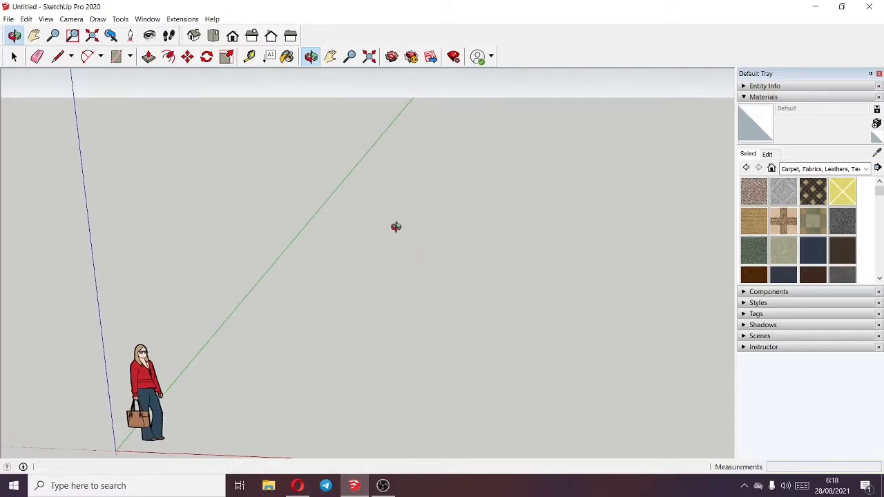
{"action": "left_click_drag", "start_coordinate": [385, 253], "coordinate": [424, 220], "text": "shift"}
{"action": "left_click_drag", "start_coordinate": [398, 271], "coordinate": [415, 250], "text": "shift"}
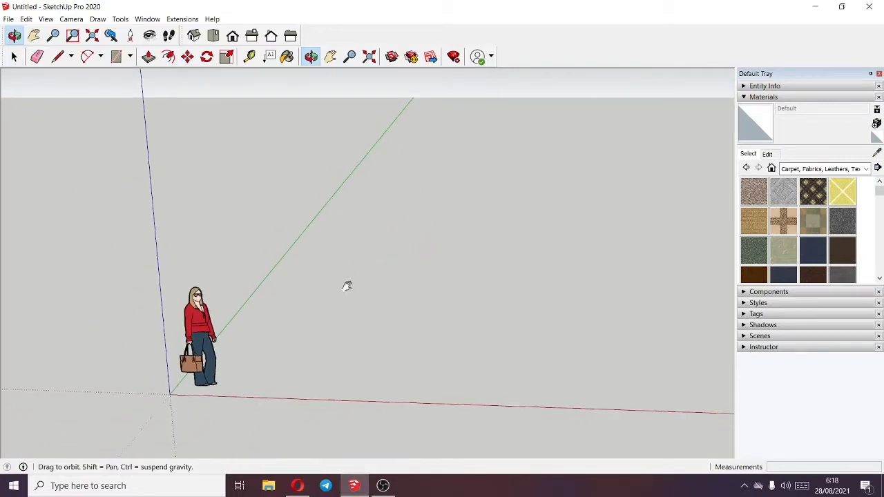
{"action": "left_click_drag", "start_coordinate": [347, 287], "coordinate": [458, 201], "text": "shift"}
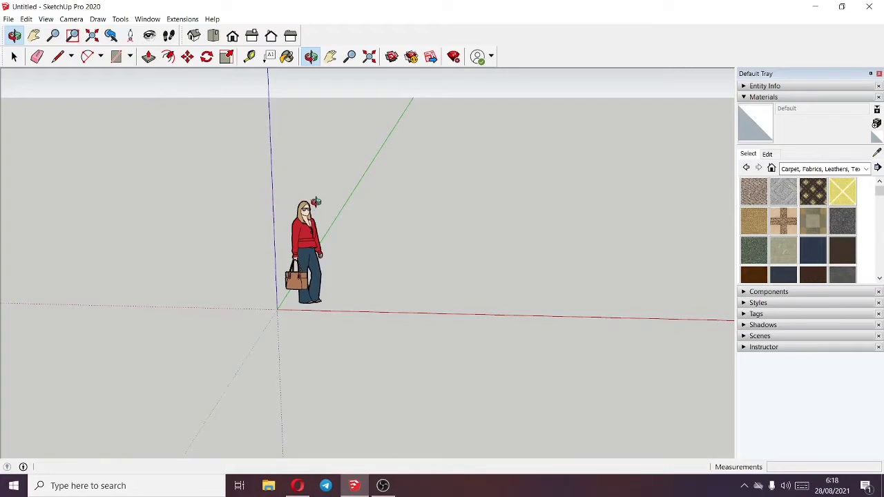
{"action": "left_click_drag", "start_coordinate": [349, 223], "coordinate": [649, 249]}
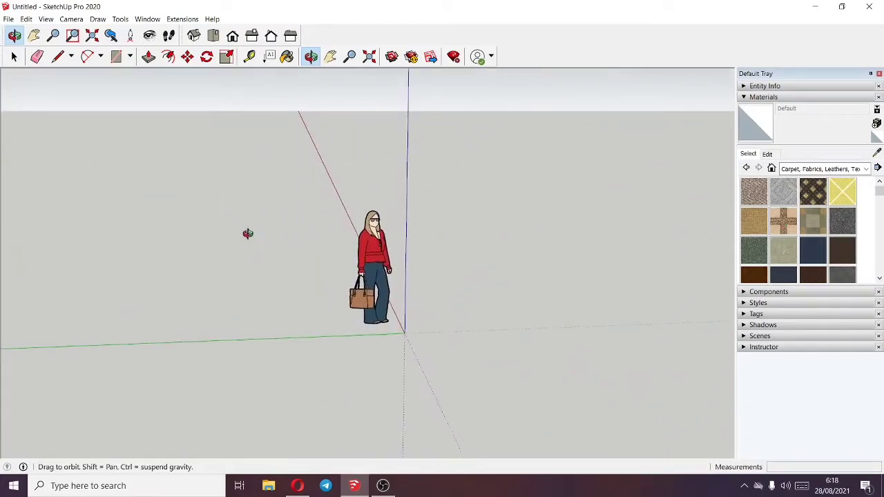
{"action": "left_click_drag", "start_coordinate": [248, 234], "coordinate": [187, 227]}
{"action": "left_click_drag", "start_coordinate": [470, 295], "coordinate": [538, 258]}
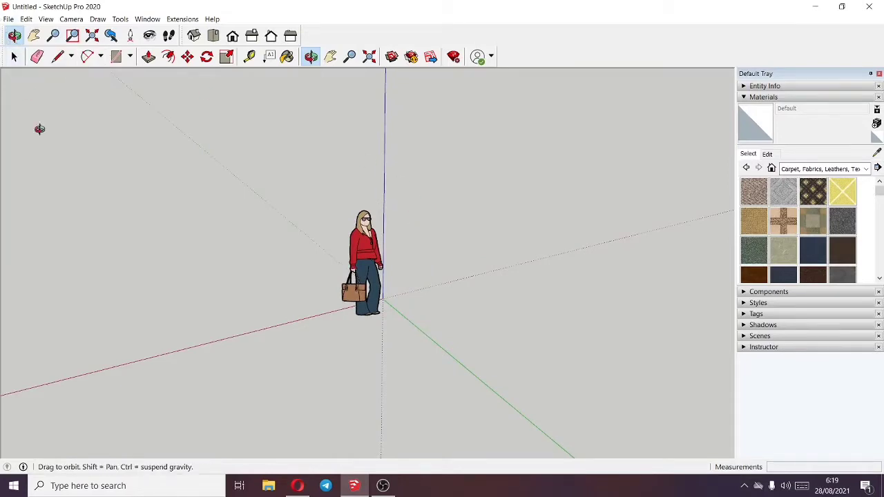
Step: Return to the Select tool and orbit temporarily around the figure to view it against the axes from other sides
{"action": "left_click", "coordinate": [14, 56]}
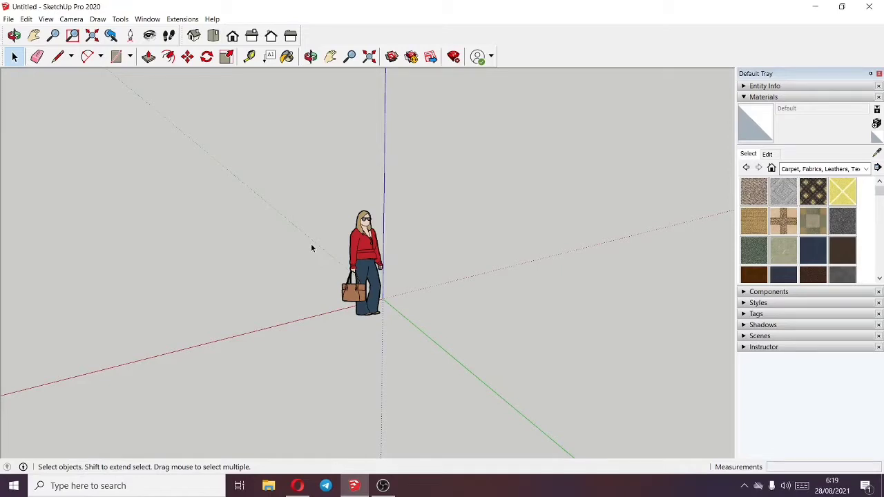
{"action": "middle_click_drag", "start_coordinate": [311, 249], "coordinate": [78, 189]}
{"action": "middle_click_drag", "start_coordinate": [462, 199], "coordinate": [619, 238]}
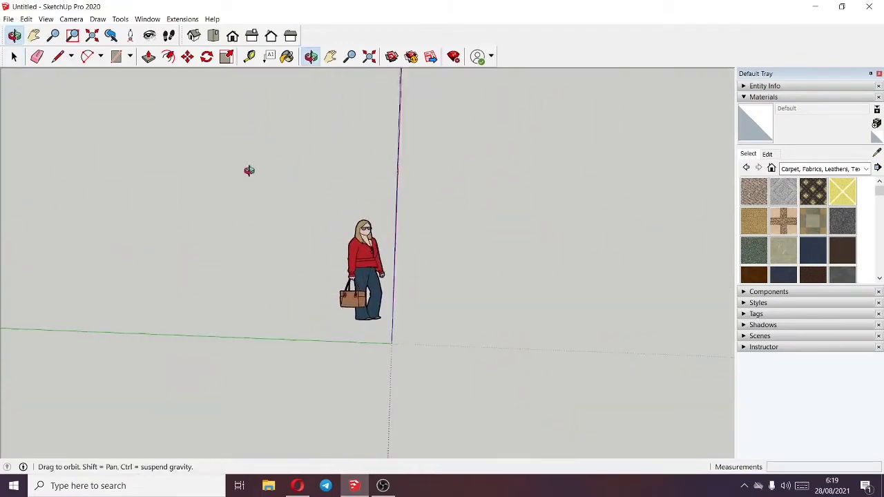
{"action": "middle_click_drag", "start_coordinate": [249, 170], "coordinate": [464, 191]}
Step: Pan across the scene along the red axis with the Pan tool, and bring the figure back into view
{"action": "left_click", "coordinate": [30, 38]}
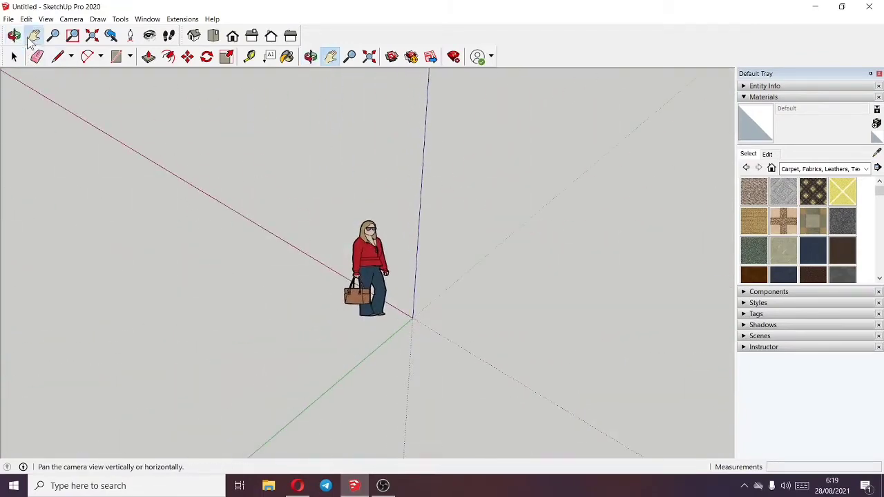
{"action": "middle_click_drag", "start_coordinate": [365, 181], "coordinate": [399, 141]}
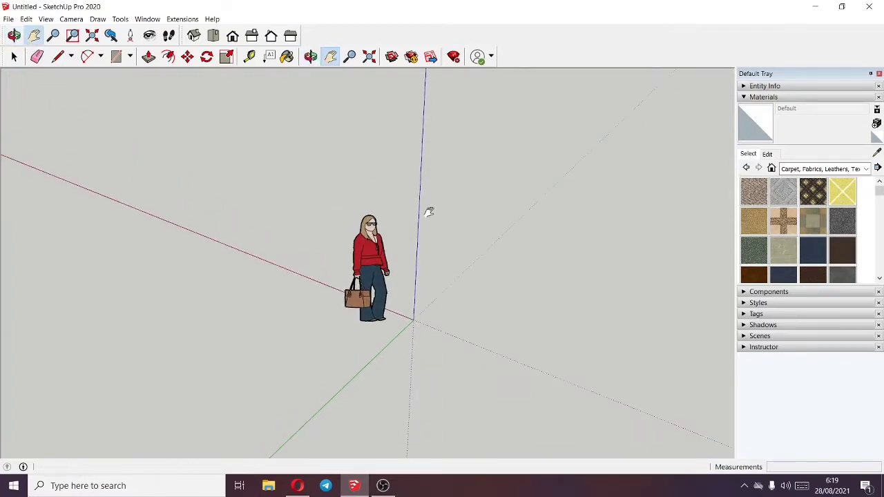
{"action": "left_click_drag", "start_coordinate": [428, 212], "coordinate": [573, 83]}
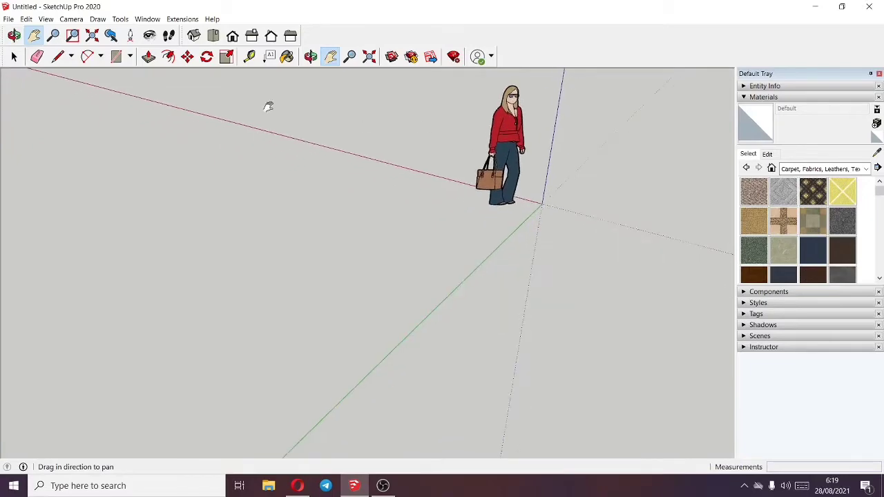
{"action": "left_click_drag", "start_coordinate": [268, 107], "coordinate": [146, 235]}
{"action": "left_click_drag", "start_coordinate": [437, 292], "coordinate": [788, 231]}
{"action": "left_click_drag", "start_coordinate": [337, 204], "coordinate": [576, 261]}
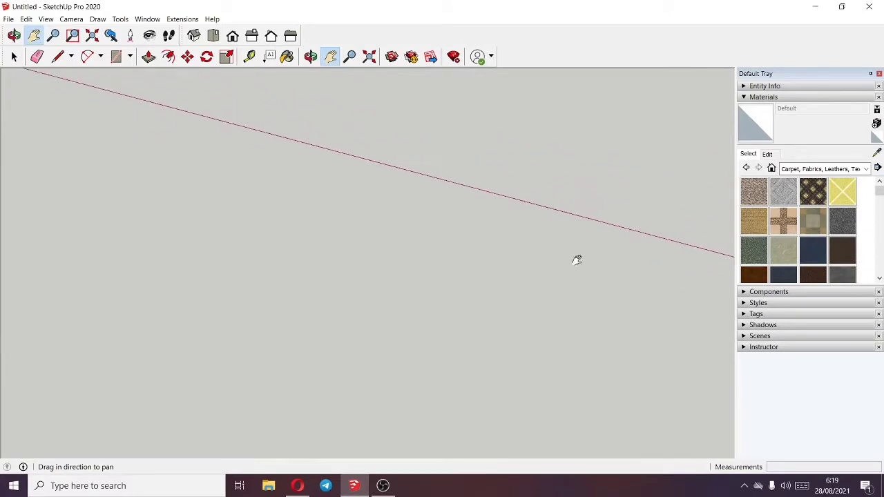
{"action": "left_click_drag", "start_coordinate": [196, 151], "coordinate": [588, 235]}
{"action": "left_click_drag", "start_coordinate": [69, 74], "coordinate": [69, 99]}
{"action": "left_click_drag", "start_coordinate": [409, 172], "coordinate": [232, 170]}
{"action": "middle_click_drag", "start_coordinate": [337, 136], "coordinate": [443, 178]}
{"action": "left_click_drag", "start_coordinate": [443, 178], "coordinate": [430, 194]}
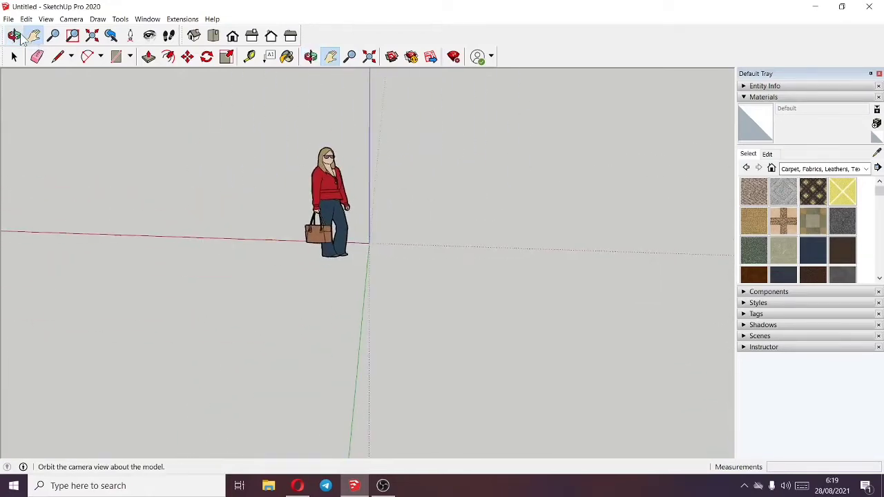
Step: Switch between the Orbit and Select tools and examine the figure and axes from several angles
{"action": "left_click", "coordinate": [15, 34]}
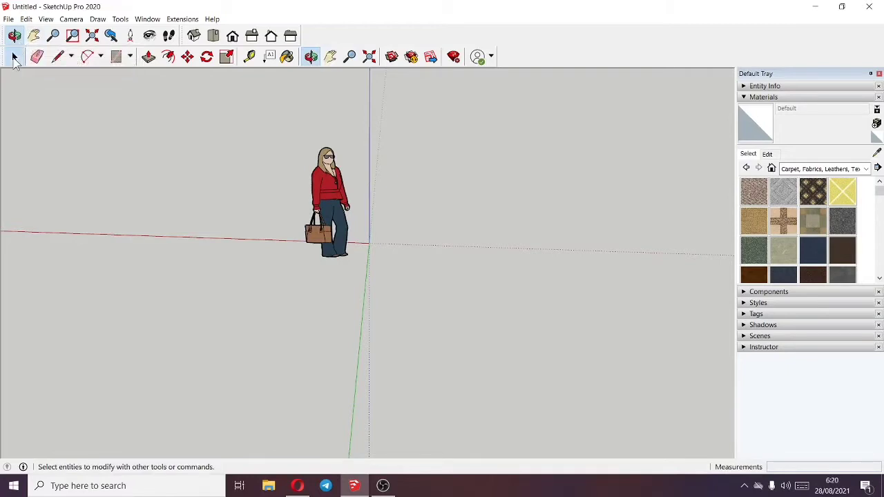
{"action": "left_click", "coordinate": [14, 56]}
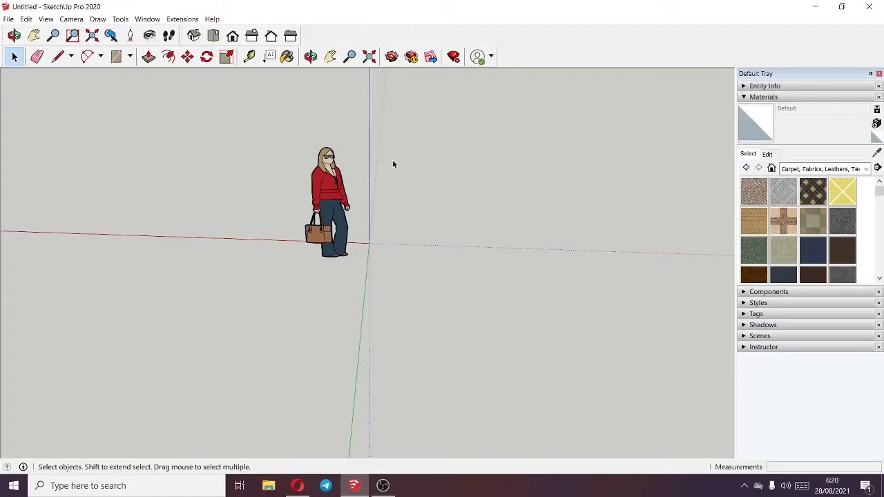
{"action": "middle_click_drag", "start_coordinate": [390, 141], "coordinate": [320, 159]}
{"action": "right_click", "coordinate": [321, 159]}
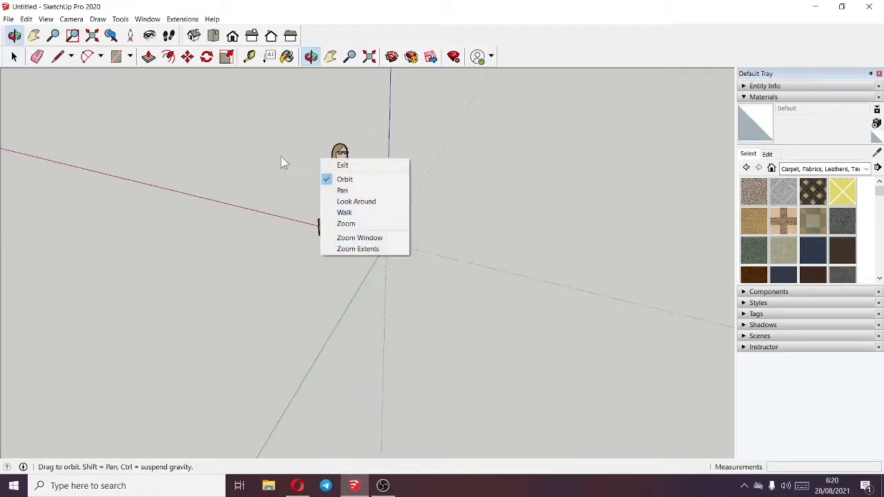
{"action": "left_click", "coordinate": [278, 153]}
{"action": "left_click_drag", "start_coordinate": [406, 159], "coordinate": [235, 188]}
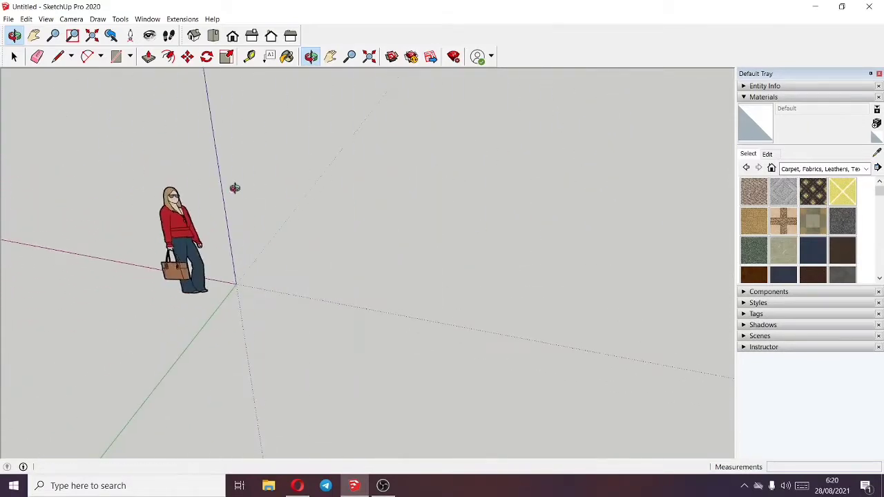
{"action": "left_click_drag", "start_coordinate": [147, 167], "coordinate": [292, 172]}
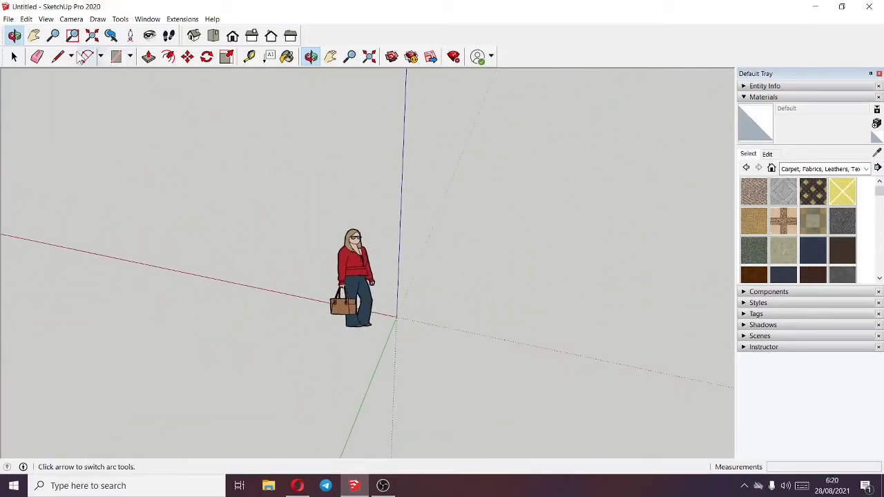
Step: Recentre the view on different points of the figure with the Zoom tool
{"action": "left_click", "coordinate": [54, 35]}
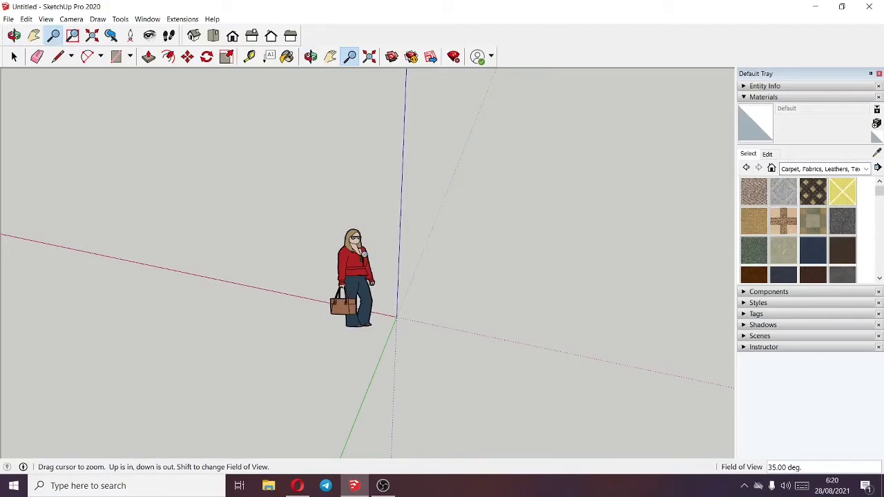
{"action": "double_click", "coordinate": [361, 253]}
{"action": "double_click", "coordinate": [360, 276]}
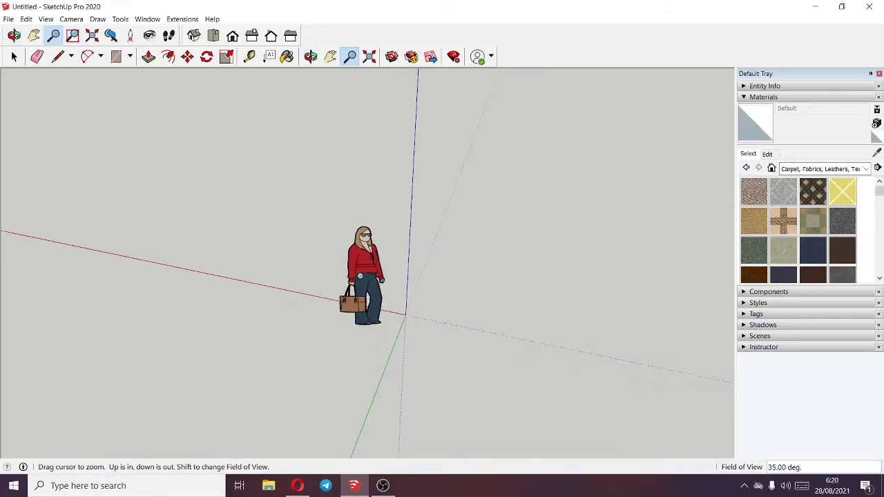
{"action": "double_click", "coordinate": [360, 276]}
{"action": "double_click", "coordinate": [361, 277]}
{"action": "double_click", "coordinate": [361, 277]}
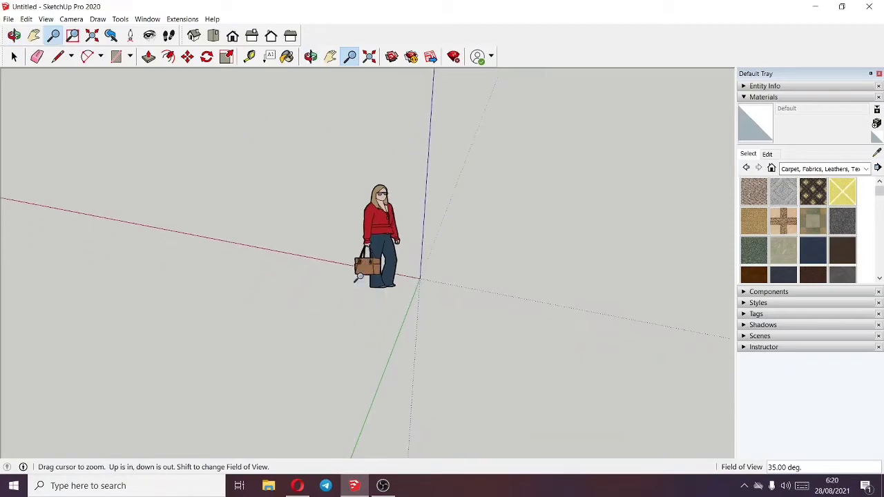
{"action": "double_click", "coordinate": [380, 191]}
{"action": "double_click", "coordinate": [365, 277]}
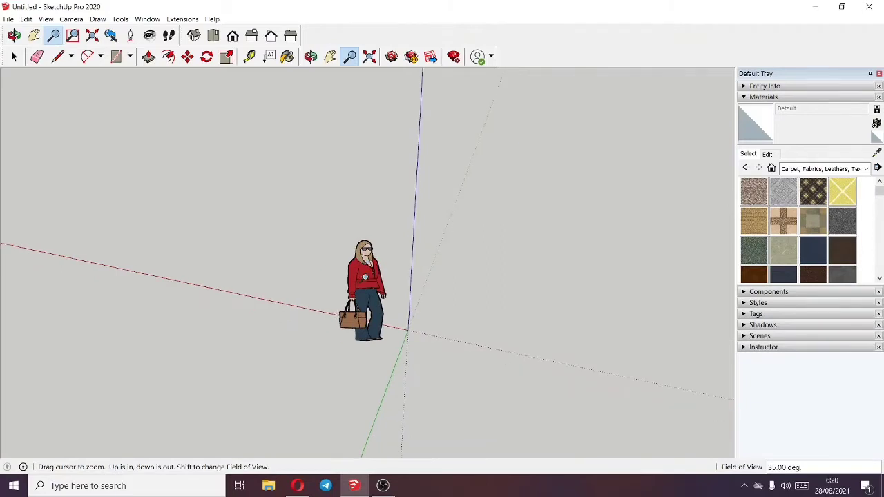
{"action": "double_click", "coordinate": [365, 277]}
{"action": "double_click", "coordinate": [364, 250]}
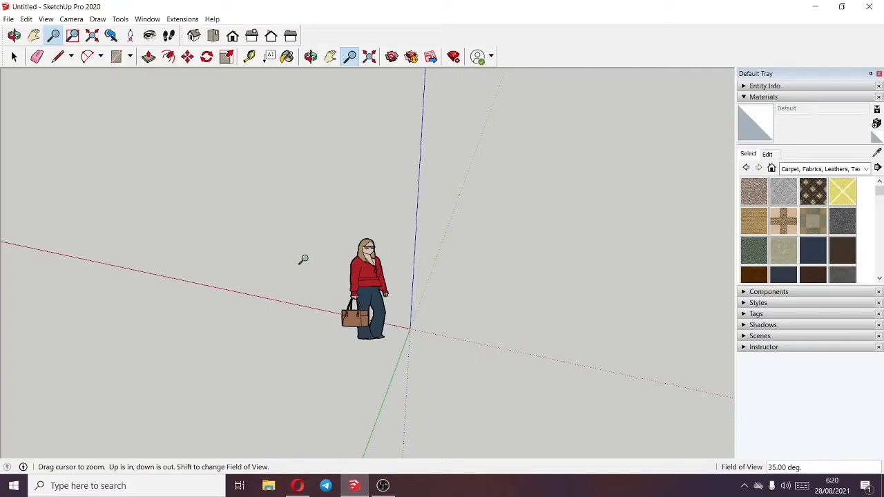
Step: Zoom in on the figure's upper body and back out to the whole figure with the Select tool active
{"action": "left_click", "coordinate": [14, 57]}
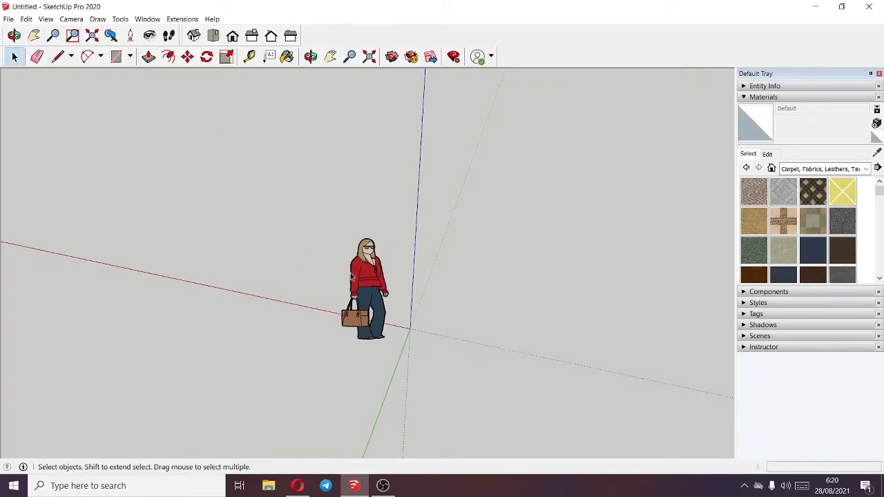
{"action": "scroll", "coordinate": [352, 276], "scroll_direction": "up", "scroll_amount": 3}
{"action": "scroll", "coordinate": [378, 278], "scroll_direction": "up", "scroll_amount": 6}
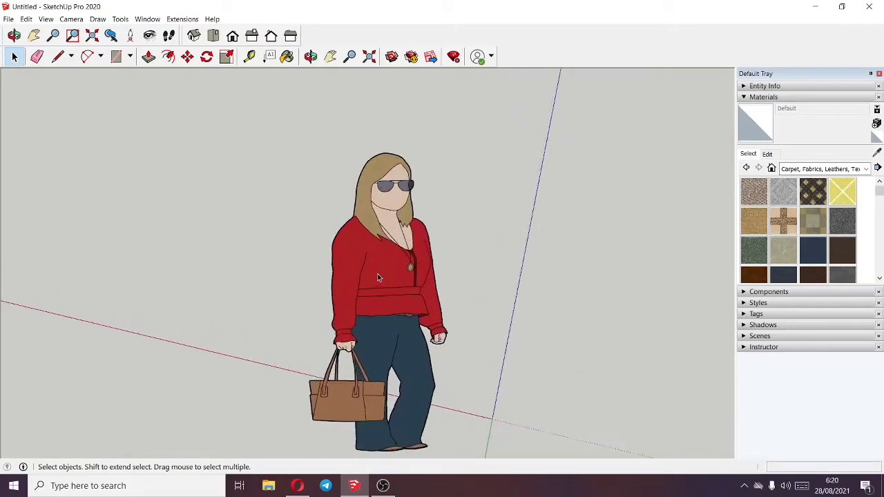
{"action": "scroll", "coordinate": [378, 277], "scroll_direction": "down", "scroll_amount": 5}
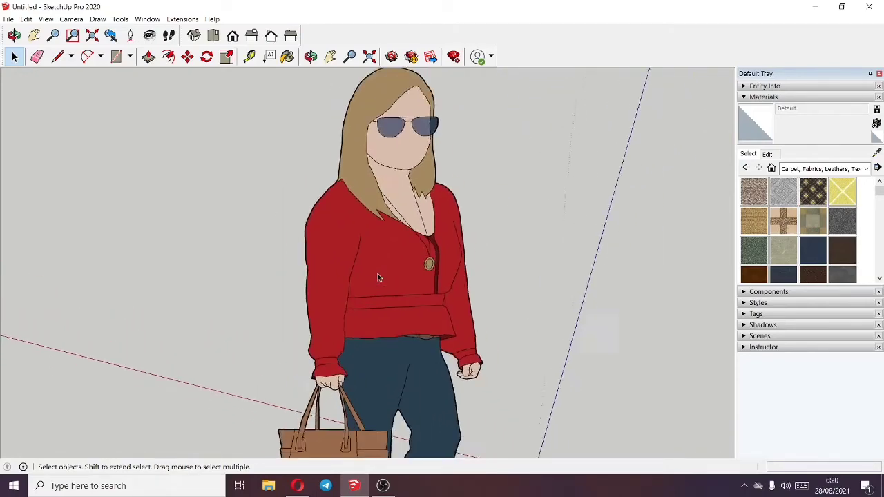
{"action": "scroll", "coordinate": [377, 276], "scroll_direction": "down", "scroll_amount": 5}
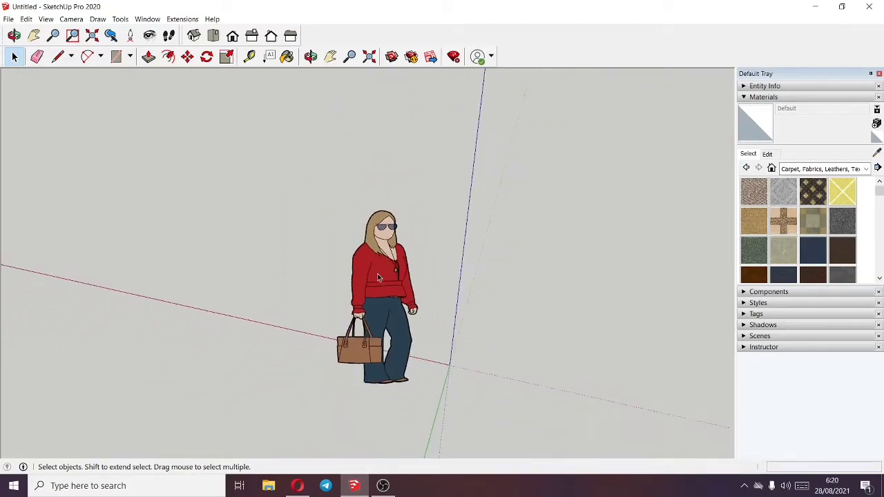
{"action": "scroll", "coordinate": [378, 278], "scroll_direction": "down", "scroll_amount": 1}
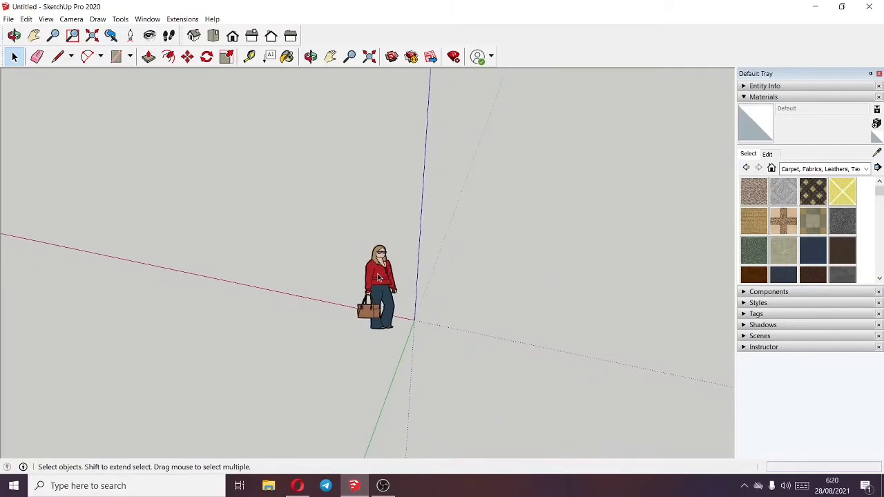
{"action": "scroll", "coordinate": [378, 276], "scroll_direction": "up", "scroll_amount": 4}
{"action": "scroll", "coordinate": [377, 273], "scroll_direction": "down", "scroll_amount": 3}
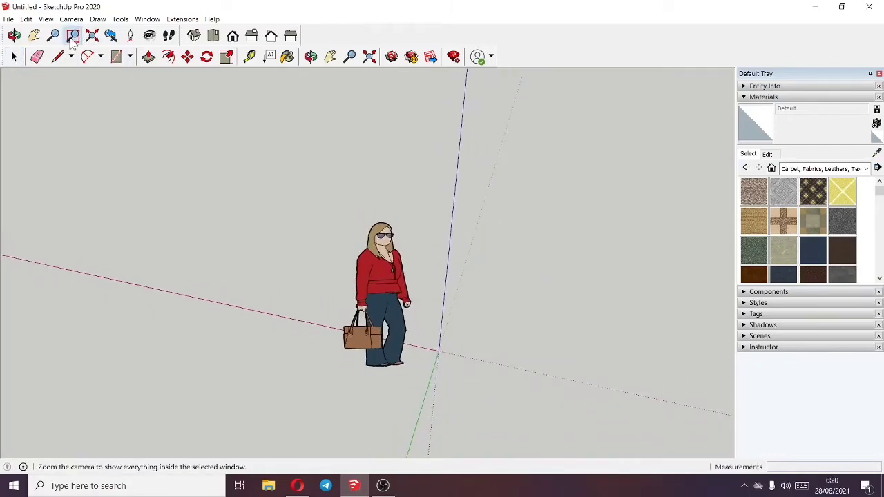
Step: Frame the whole figure, including the handbag, with the Zoom Window tool
{"action": "left_click", "coordinate": [73, 36]}
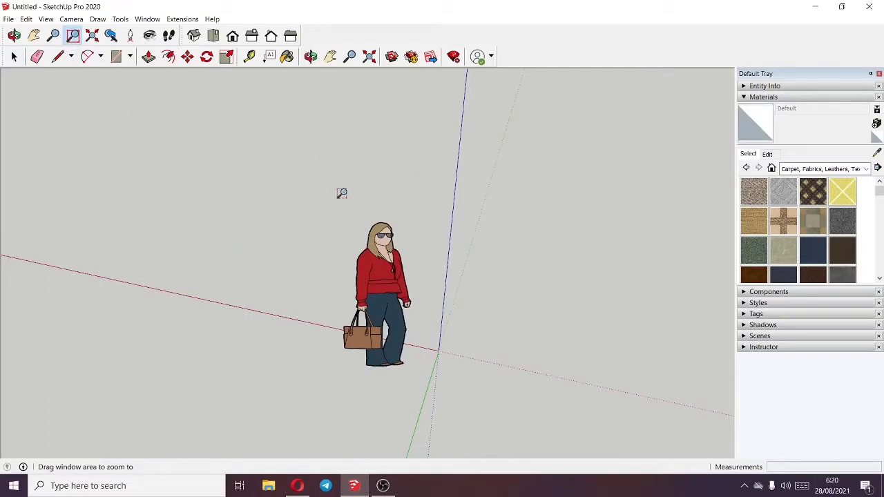
{"action": "left_click_drag", "start_coordinate": [312, 196], "coordinate": [443, 386]}
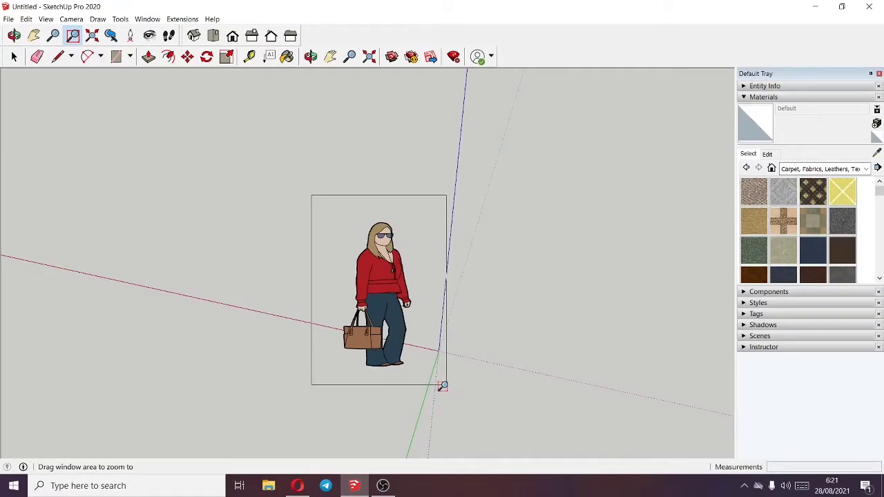
{"action": "left_click_drag", "start_coordinate": [442, 386], "coordinate": [442, 387]}
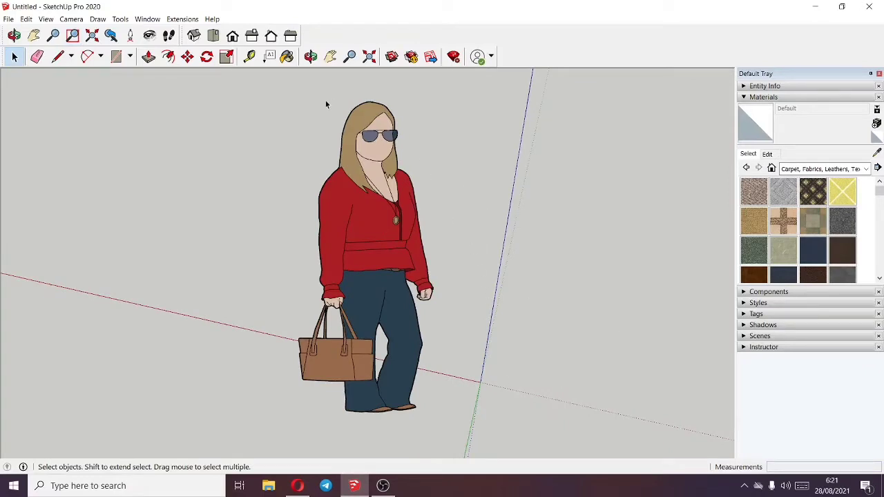
Step: Use Zoom Window to close in on the figure's head, followed by one lens of the sunglasses
{"action": "mouse_move", "coordinate": [322, 99]}
{"action": "left_mouse_down"}
{"action": "mouse_move", "coordinate": [418, 202]}
{"action": "mouse_move", "coordinate": [432, 173]}
{"action": "mouse_move", "coordinate": [423, 168]}
{"action": "left_mouse_up"}
{"action": "left_click", "coordinate": [72, 35]}
{"action": "left_click_drag", "start_coordinate": [328, 89], "coordinate": [413, 181]}
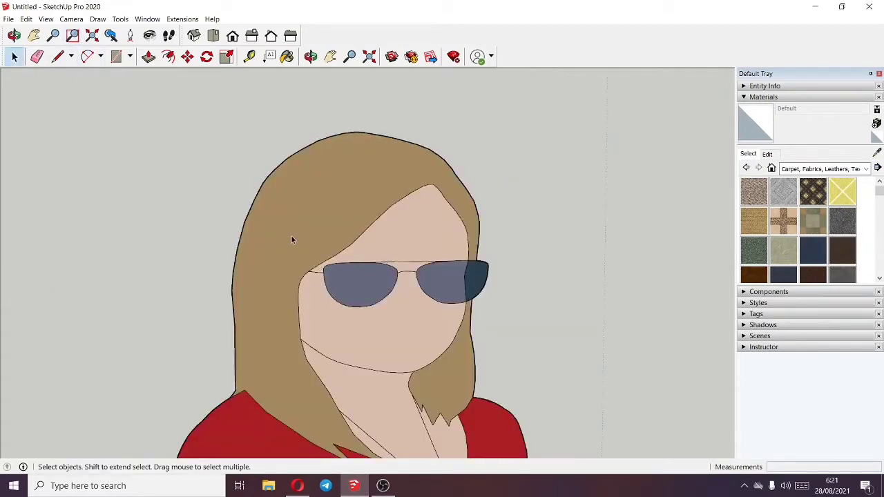
{"action": "left_click_drag", "start_coordinate": [291, 235], "coordinate": [408, 316]}
{"action": "left_click", "coordinate": [73, 35]}
{"action": "left_click_drag", "start_coordinate": [322, 264], "coordinate": [400, 311]}
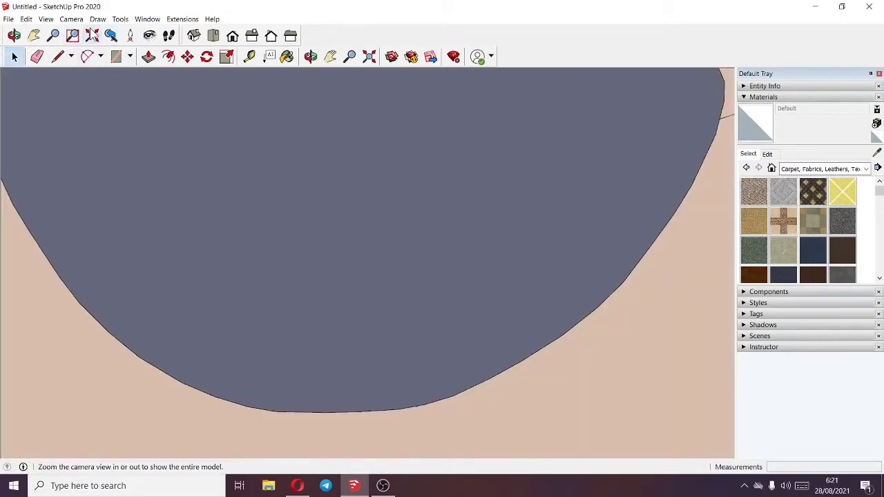
Step: Fit the entire model in view with Zoom Extents, and frame the figure's head with Zoom Window
{"action": "left_click", "coordinate": [92, 36]}
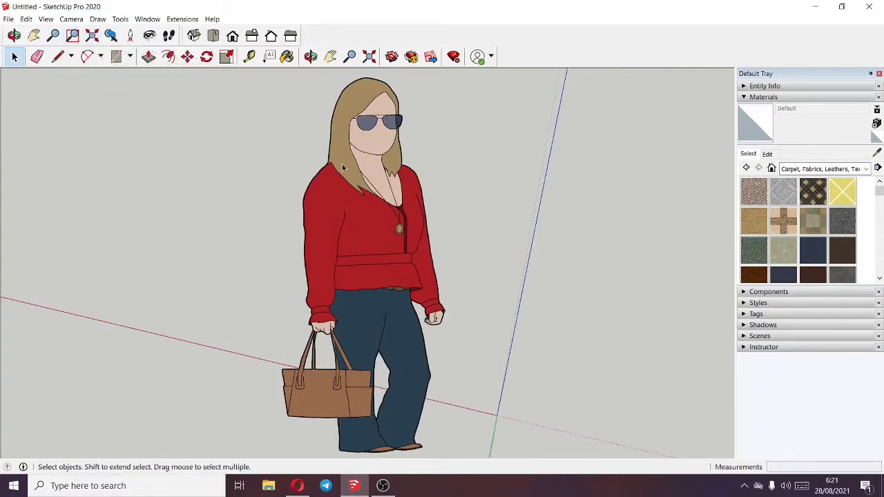
{"action": "left_click", "coordinate": [73, 36]}
{"action": "left_click_drag", "start_coordinate": [367, 77], "coordinate": [425, 181]}
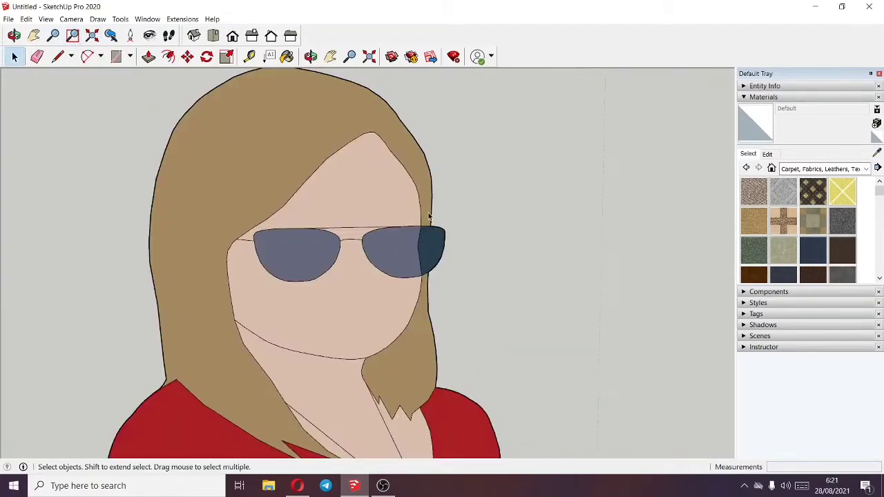
Step: Fit the entire model in view with Zoom Extents and return to the head close-up with the Previous camera view
{"action": "left_click", "coordinate": [92, 36]}
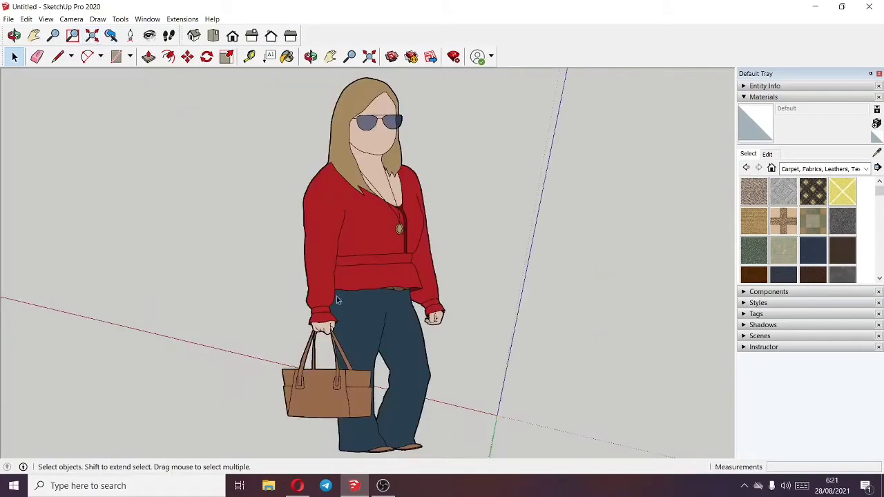
{"action": "left_click", "coordinate": [111, 38]}
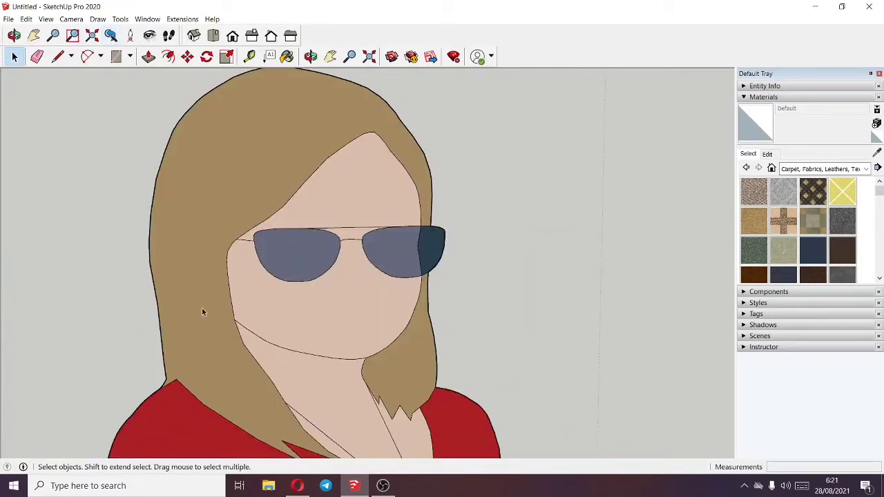
Step: Zoom in on the sunglasses and far out past the whole figure, and restore the head close-up with the Previous camera view
{"action": "scroll", "coordinate": [238, 181], "scroll_direction": "up", "scroll_amount": 4}
{"action": "scroll", "coordinate": [237, 181], "scroll_direction": "down", "scroll_amount": 4}
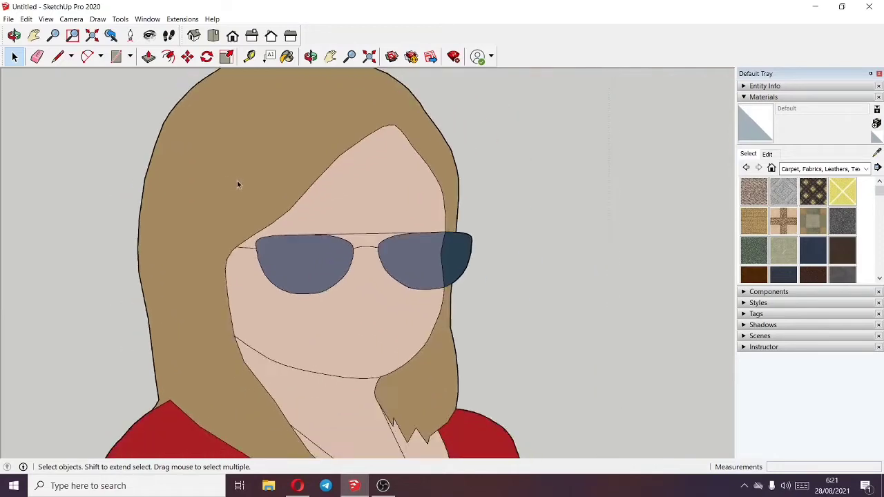
{"action": "scroll", "coordinate": [347, 263], "scroll_direction": "up", "scroll_amount": 2}
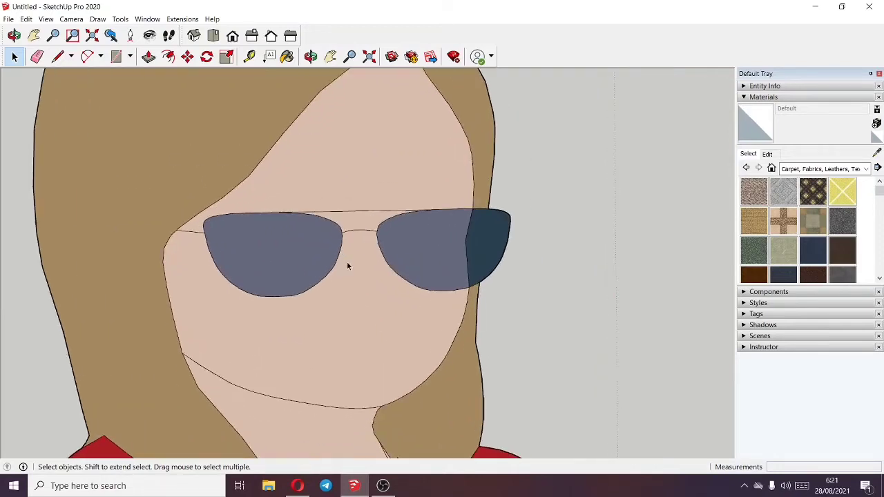
{"action": "scroll", "coordinate": [347, 263], "scroll_direction": "down", "scroll_amount": 4}
{"action": "scroll", "coordinate": [347, 264], "scroll_direction": "down", "scroll_amount": 6}
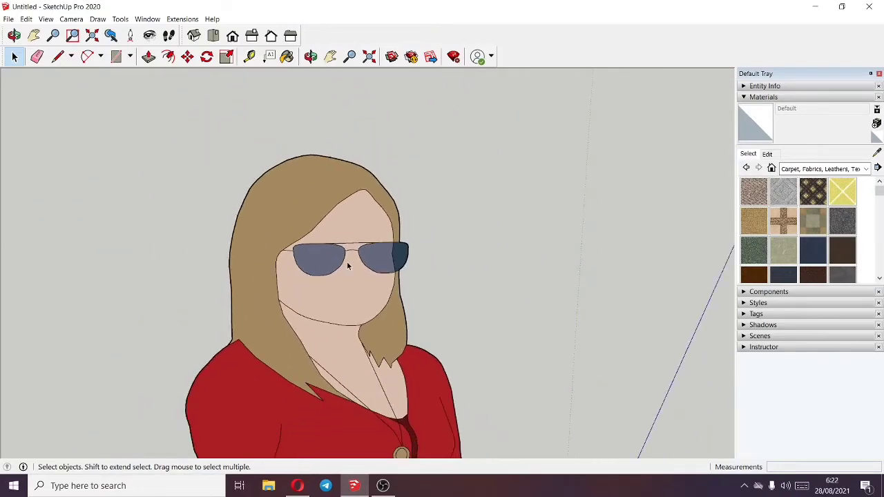
{"action": "scroll", "coordinate": [347, 288], "scroll_direction": "down", "scroll_amount": 5}
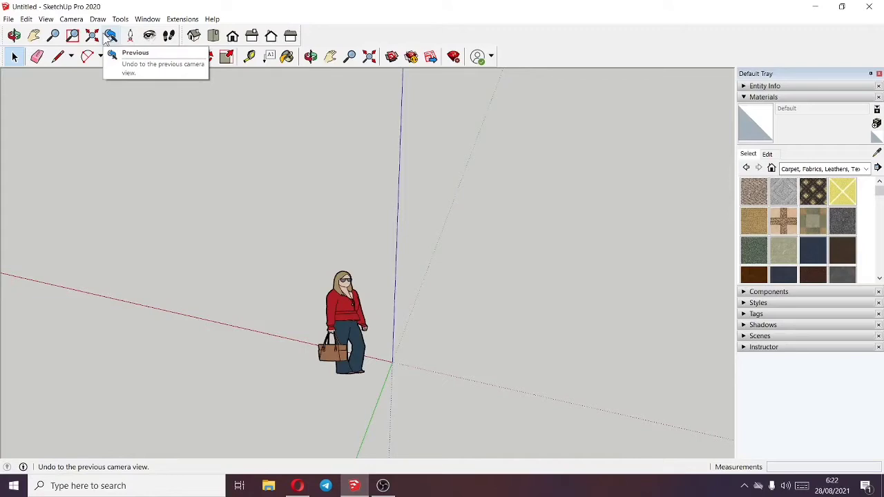
{"action": "left_click", "coordinate": [109, 37]}
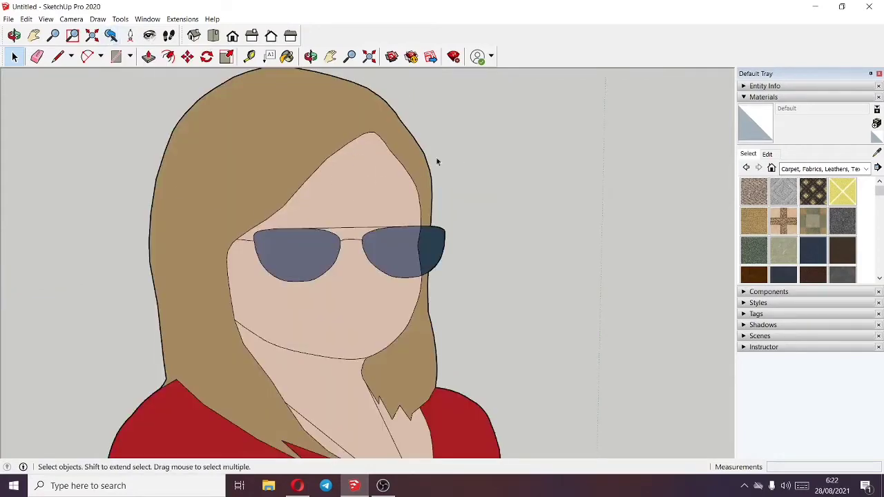
Step: Place the camera on open ground away from the figure with Position Camera, and turn it with Look Around to centre the figure
{"action": "middle_click_drag", "start_coordinate": [437, 161], "coordinate": [379, 159]}
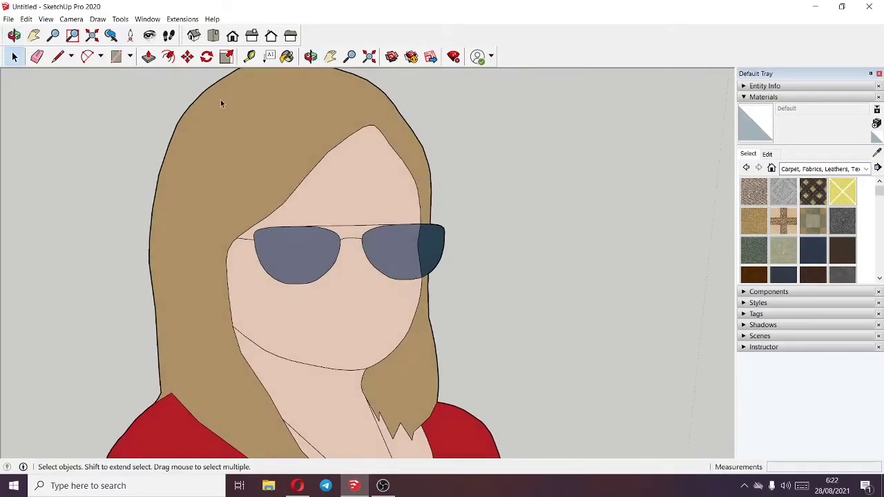
{"action": "left_click", "coordinate": [130, 37]}
{"action": "scroll", "coordinate": [300, 199], "scroll_direction": "up", "scroll_amount": 2}
{"action": "scroll", "coordinate": [299, 199], "scroll_direction": "down", "scroll_amount": 2}
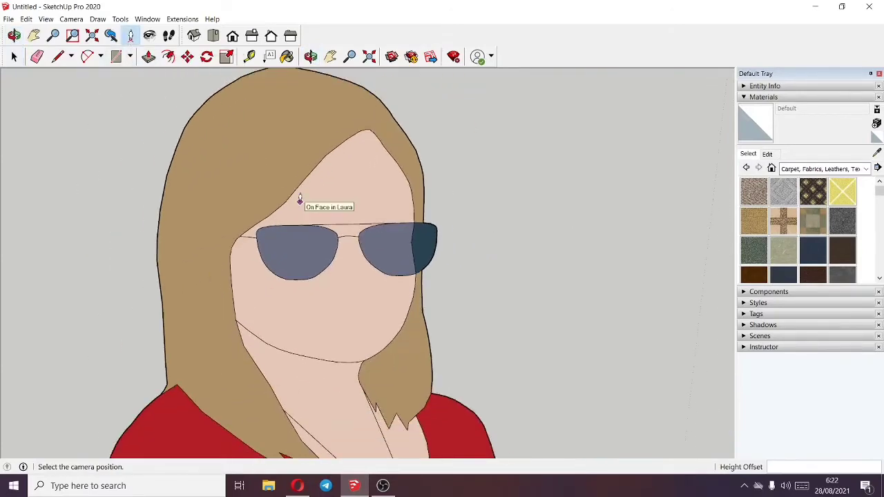
{"action": "scroll", "coordinate": [300, 200], "scroll_direction": "down", "scroll_amount": 5}
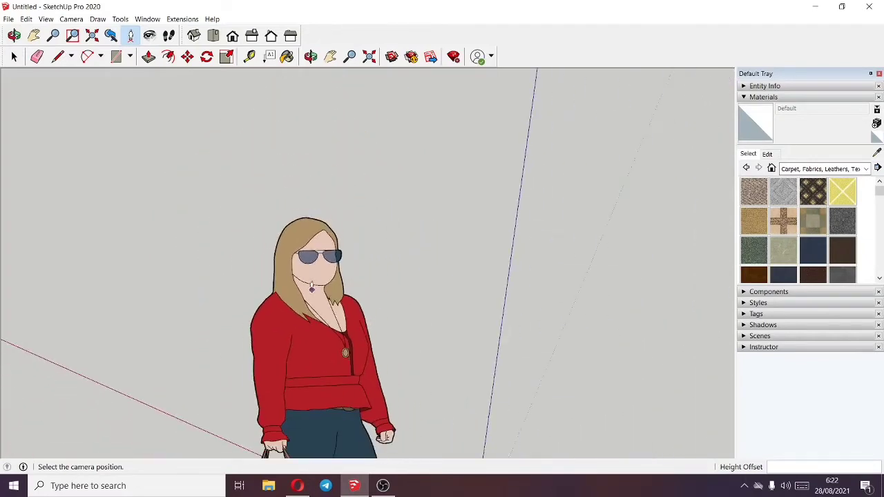
{"action": "scroll", "coordinate": [312, 287], "scroll_direction": "down", "scroll_amount": 5}
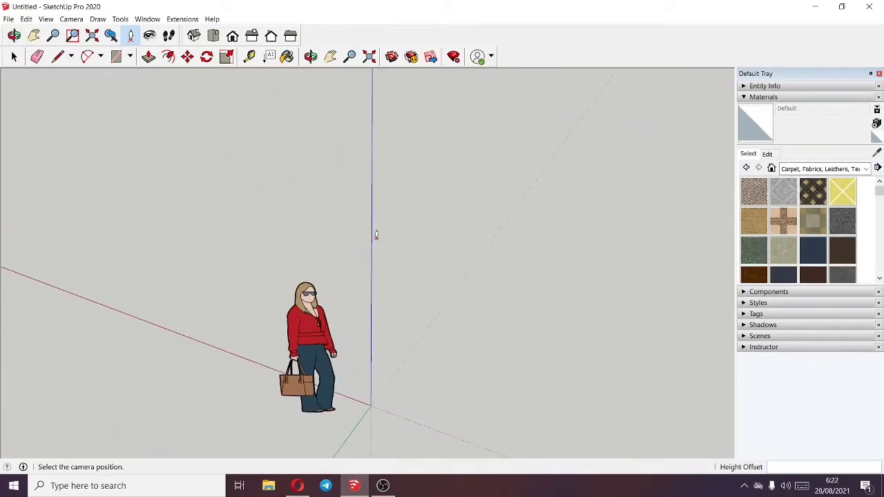
{"action": "left_click", "coordinate": [376, 235]}
{"action": "middle_click_drag", "start_coordinate": [307, 231], "coordinate": [152, 210]}
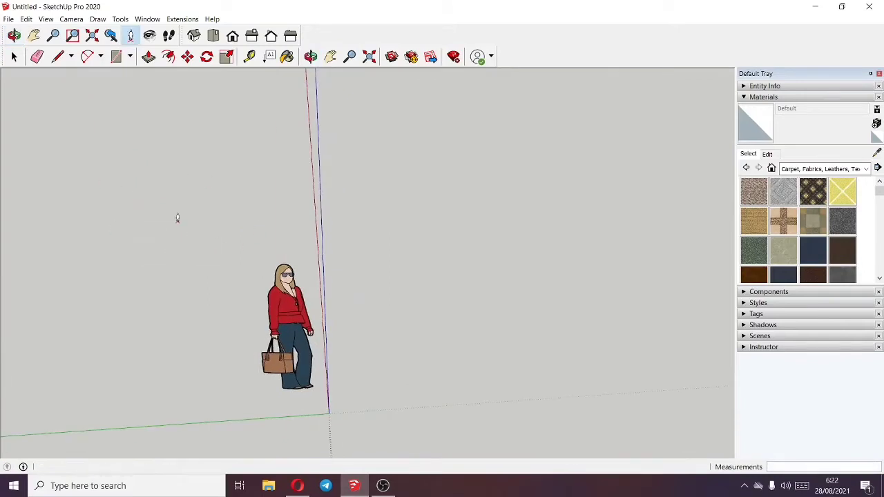
{"action": "left_click", "coordinate": [155, 205]}
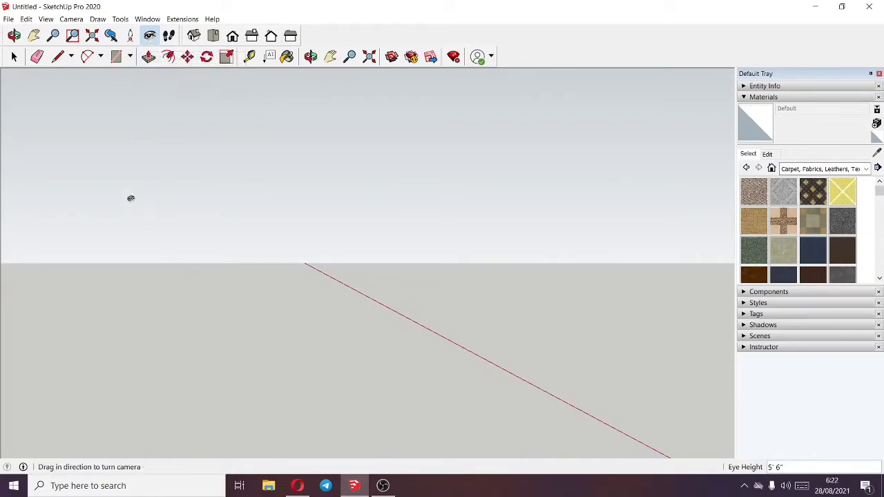
{"action": "left_click_drag", "start_coordinate": [128, 194], "coordinate": [379, 202]}
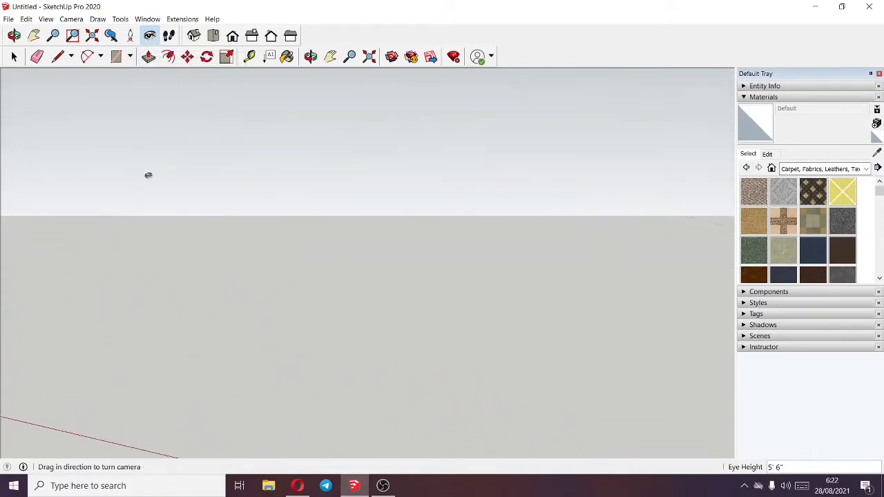
{"action": "left_click_drag", "start_coordinate": [148, 175], "coordinate": [448, 215]}
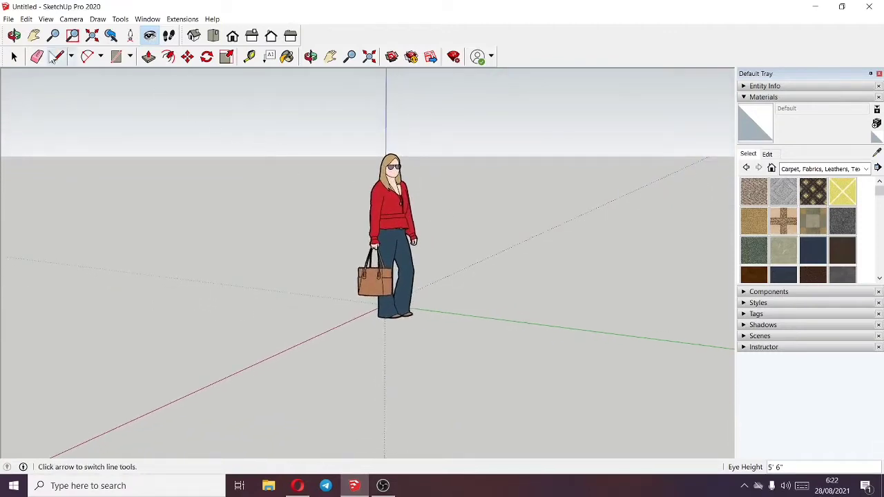
Step: Orbit to a raised view of the figure and turn the camera slightly with Look Around
{"action": "left_click", "coordinate": [14, 35]}
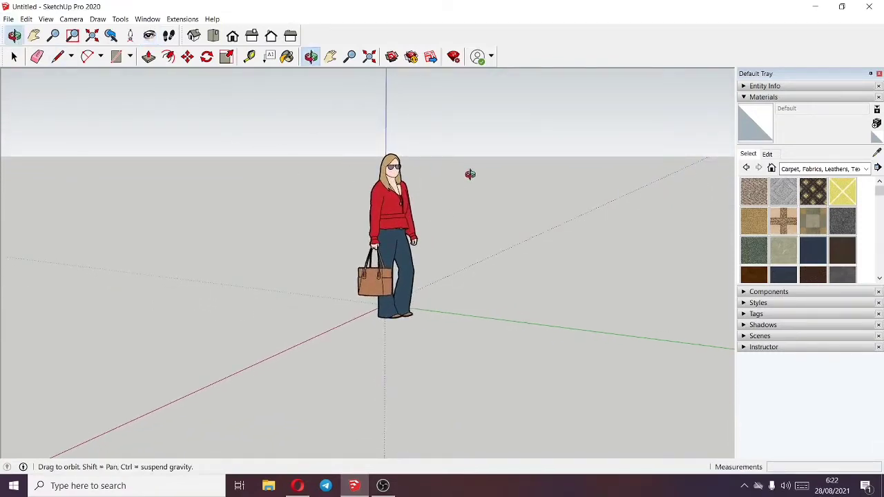
{"action": "left_click_drag", "start_coordinate": [469, 173], "coordinate": [252, 124]}
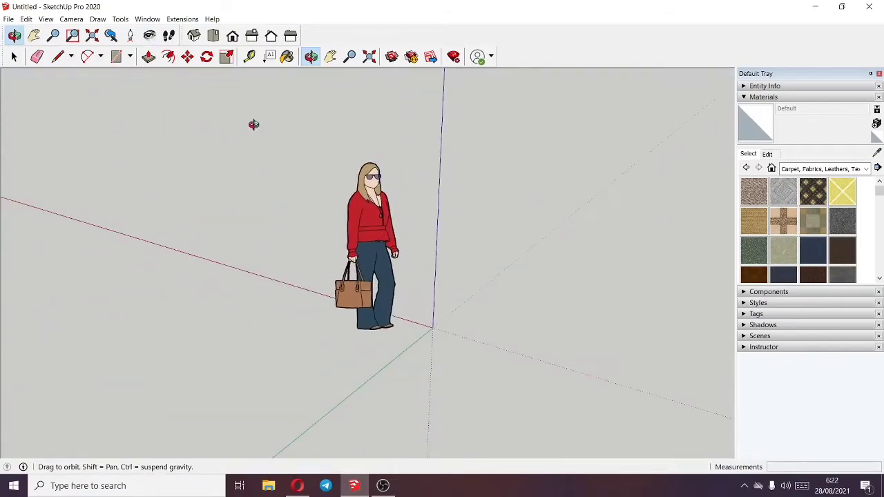
{"action": "left_click", "coordinate": [149, 35]}
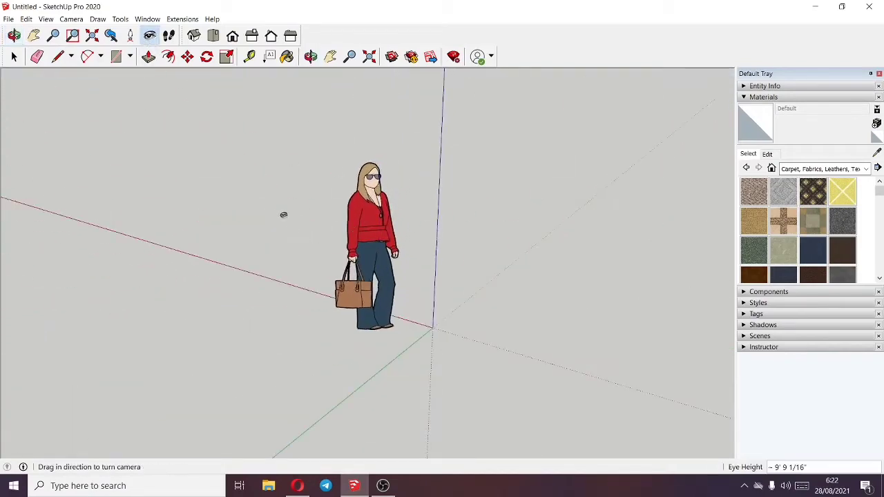
{"action": "left_click_drag", "start_coordinate": [275, 202], "coordinate": [255, 223]}
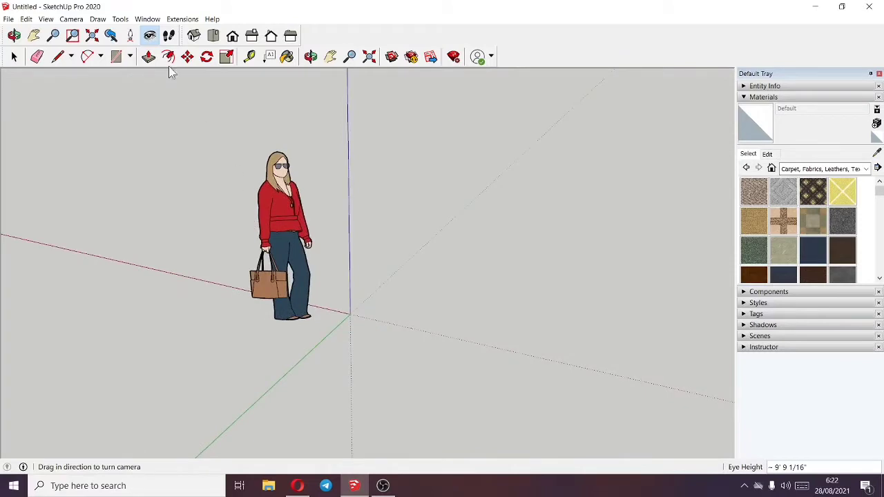
Step: Move the camera closer to the figure with the Walk tool and switch to Look Around
{"action": "left_click", "coordinate": [168, 35]}
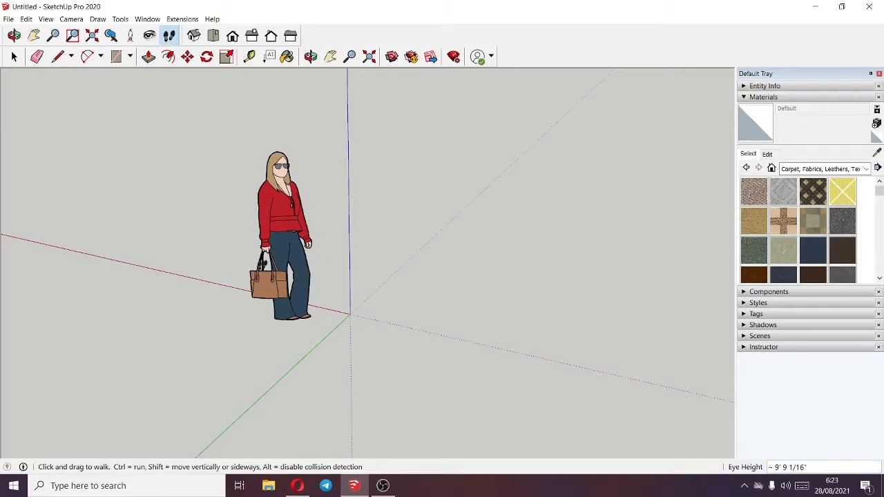
{"action": "left_click_drag", "start_coordinate": [301, 338], "coordinate": [373, 299]}
{"action": "left_click", "coordinate": [149, 35]}
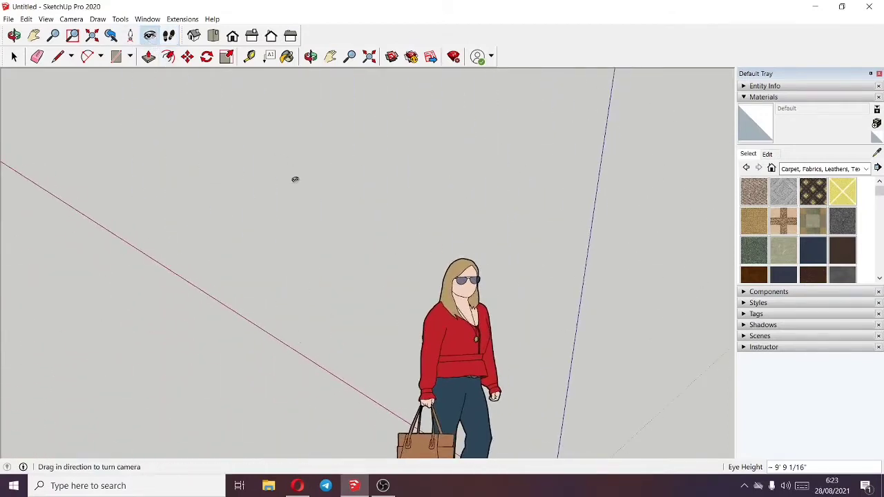
Step: Reposition the camera on the ground beside the red axis with Position Camera and look around until the full figure is in view
{"action": "left_click", "coordinate": [130, 35]}
{"action": "left_click", "coordinate": [43, 341]}
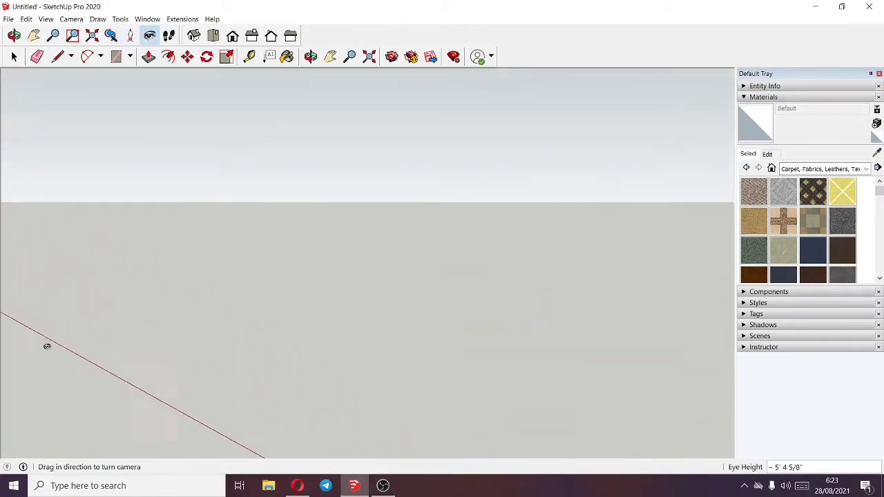
{"action": "left_click_drag", "start_coordinate": [415, 241], "coordinate": [775, 261]}
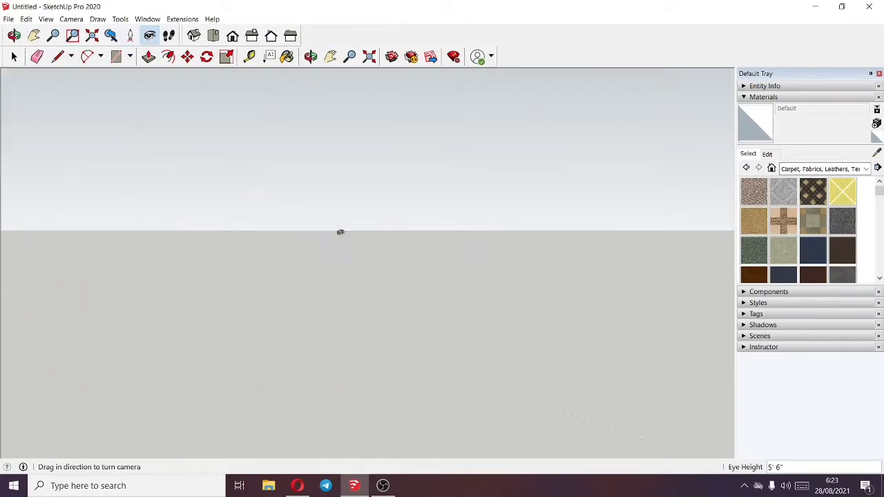
{"action": "left_click_drag", "start_coordinate": [340, 232], "coordinate": [531, 301]}
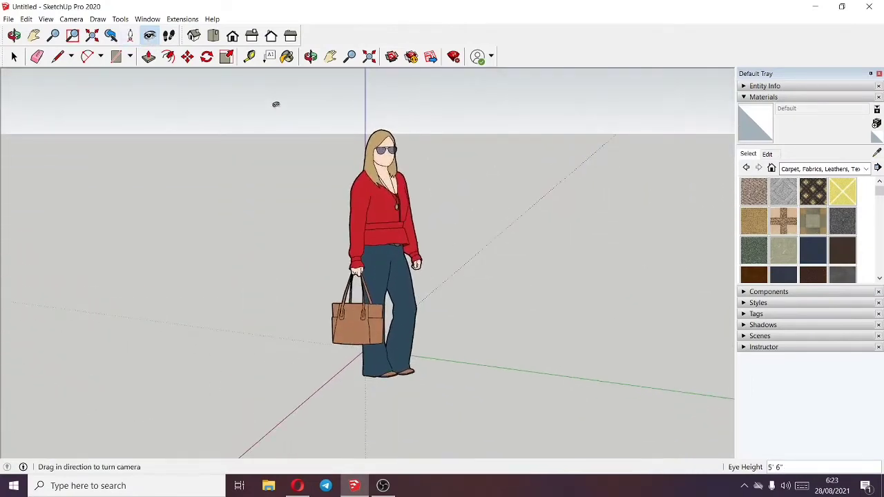
Step: Walk the camera around in front of the figure with the Walk tool, ending farther back from it
{"action": "left_click", "coordinate": [168, 35]}
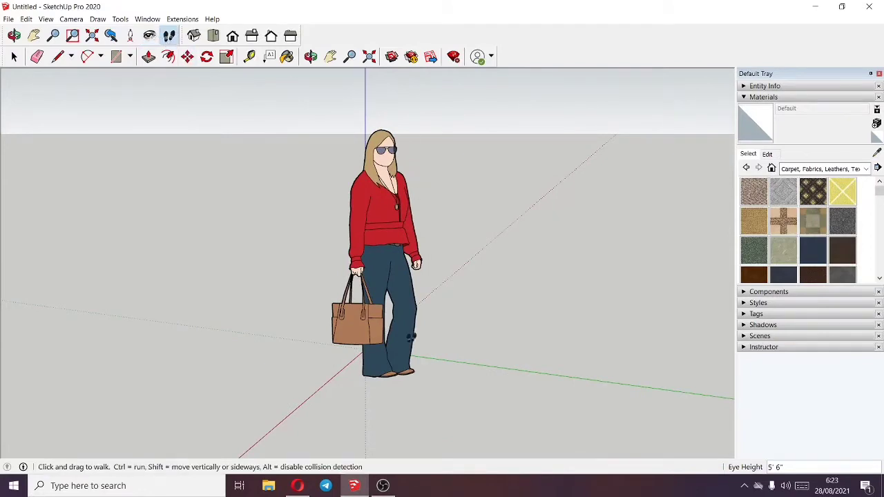
{"action": "left_click_drag", "start_coordinate": [412, 415], "coordinate": [362, 102]}
{"action": "left_click_drag", "start_coordinate": [382, 393], "coordinate": [334, 368]}
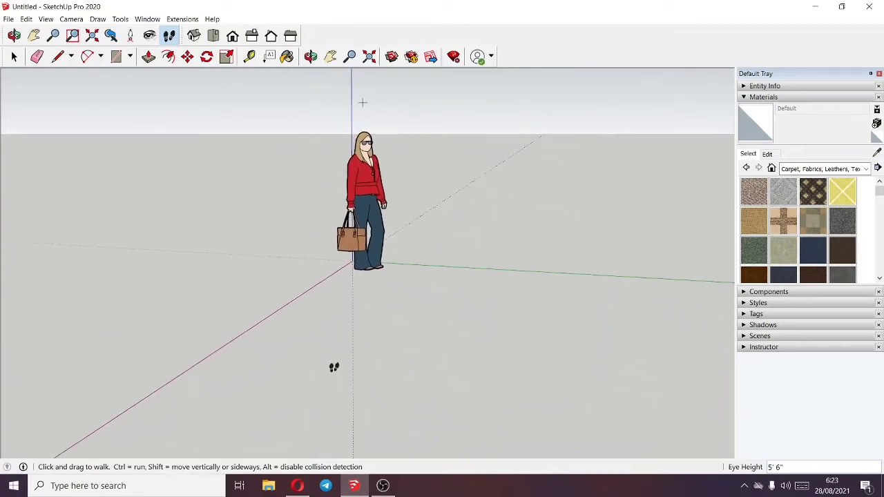
Step: Switch the camera to the nearest isometric view of the figure
{"action": "left_click", "coordinate": [193, 38]}
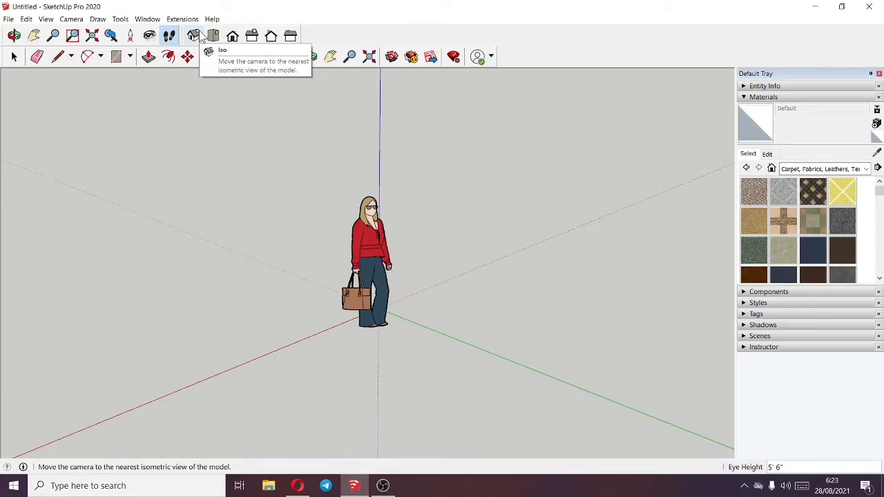
{"action": "left_click", "coordinate": [201, 38]}
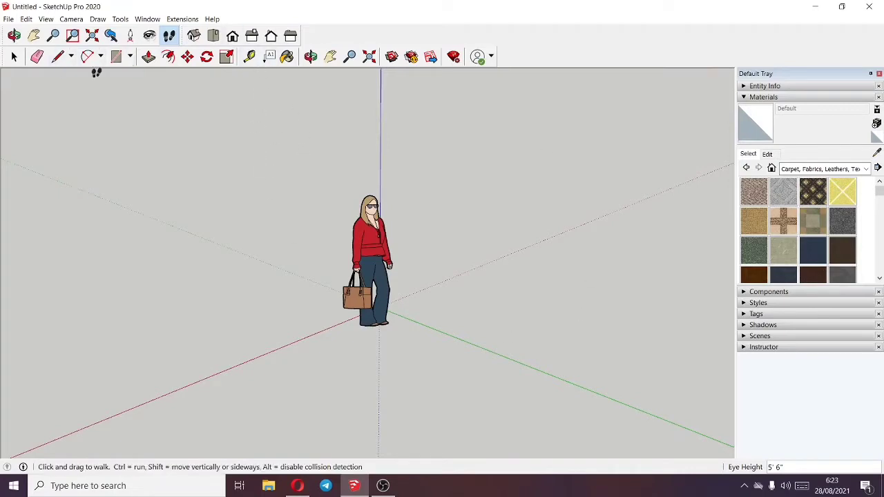
Step: Draw a rectangle about 2' 4 3/8" by 3' 3 1/16" on the ground in front of the figure
{"action": "left_click", "coordinate": [113, 61]}
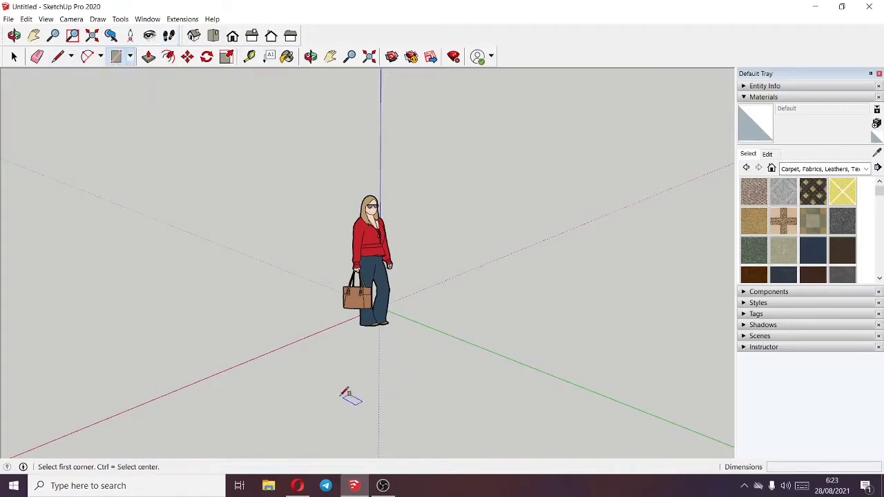
{"action": "left_click", "coordinate": [345, 393]}
{"action": "left_click", "coordinate": [356, 448]}
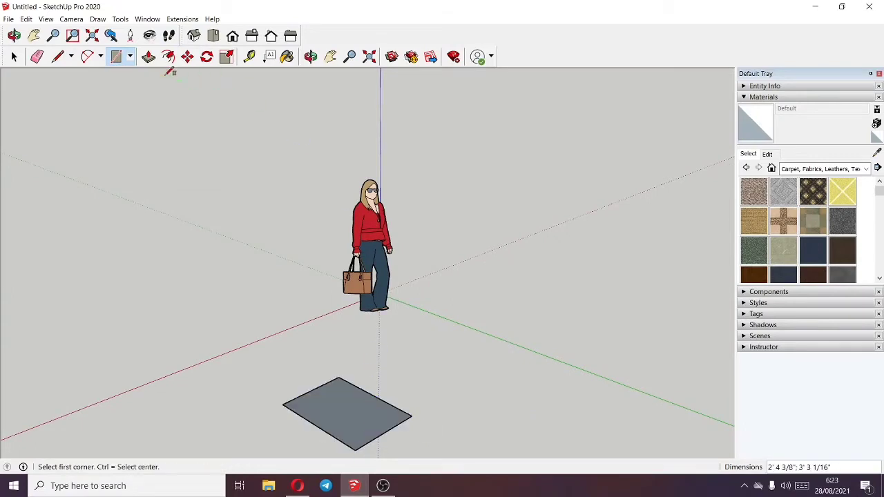
Step: Push/Pull the rectangle upward about 3' 4 9/16" into a box
{"action": "left_click", "coordinate": [149, 60]}
{"action": "left_click", "coordinate": [357, 405]}
{"action": "left_click", "coordinate": [355, 306]}
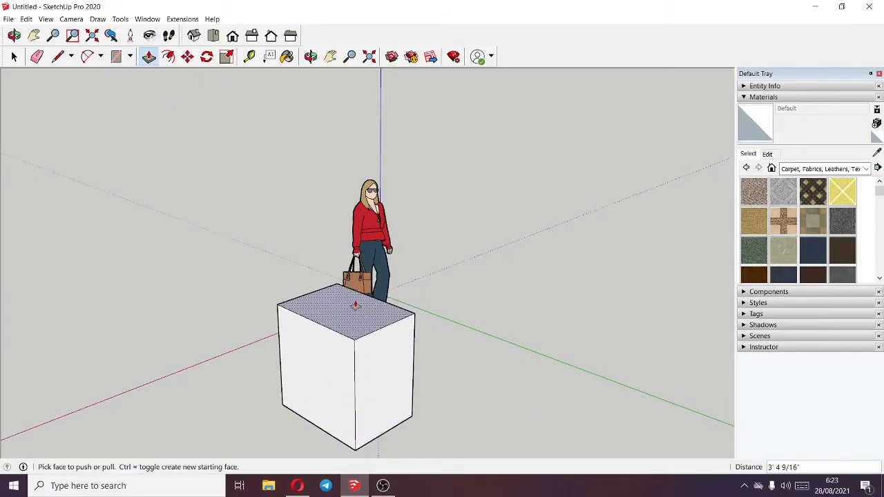
Step: Show the box and figure in the Iso view, orbit around to another side, and apply the nearest Iso view from there
{"action": "left_click", "coordinate": [194, 36]}
{"action": "middle_click_drag", "start_coordinate": [375, 292], "coordinate": [662, 298]}
{"action": "middle_click_drag", "start_coordinate": [473, 223], "coordinate": [314, 109]}
{"action": "left_click", "coordinate": [193, 34]}
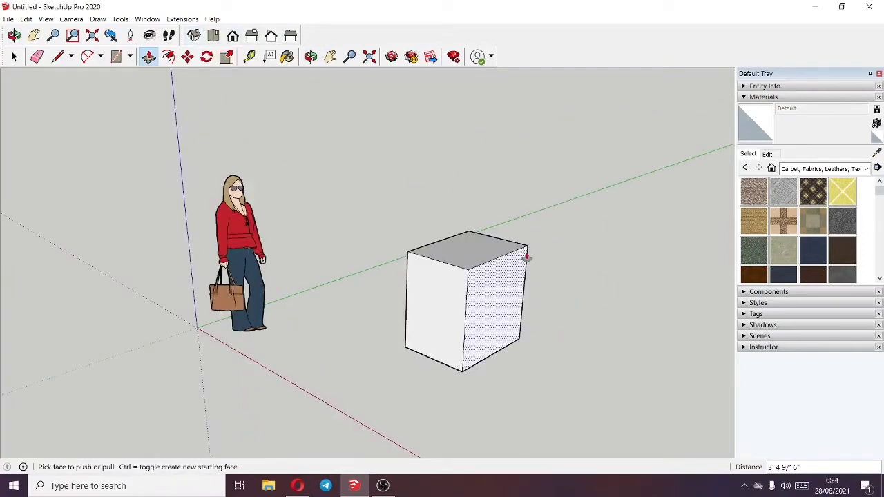
Step: Show the model in the Top view, orbit away and restore it, and switch to the Front view
{"action": "left_click", "coordinate": [213, 35]}
{"action": "middle_click_drag", "start_coordinate": [586, 168], "coordinate": [531, 169]}
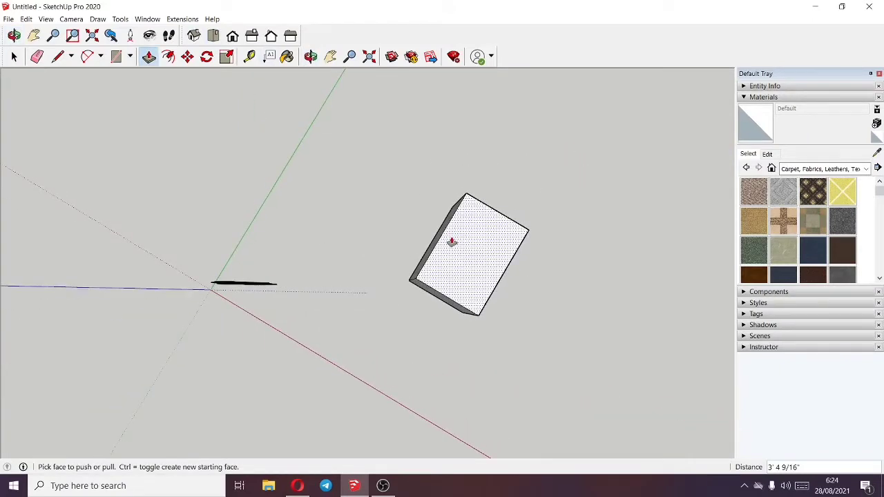
{"action": "left_click", "coordinate": [212, 35]}
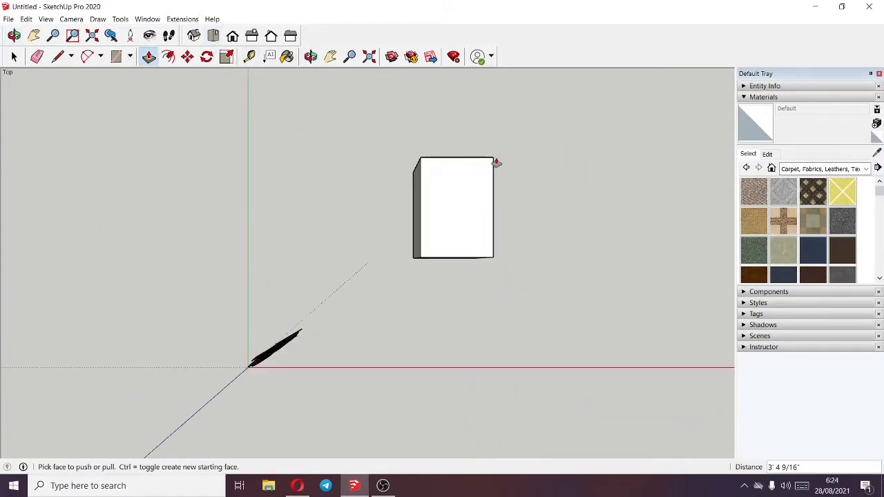
{"action": "left_click", "coordinate": [232, 35]}
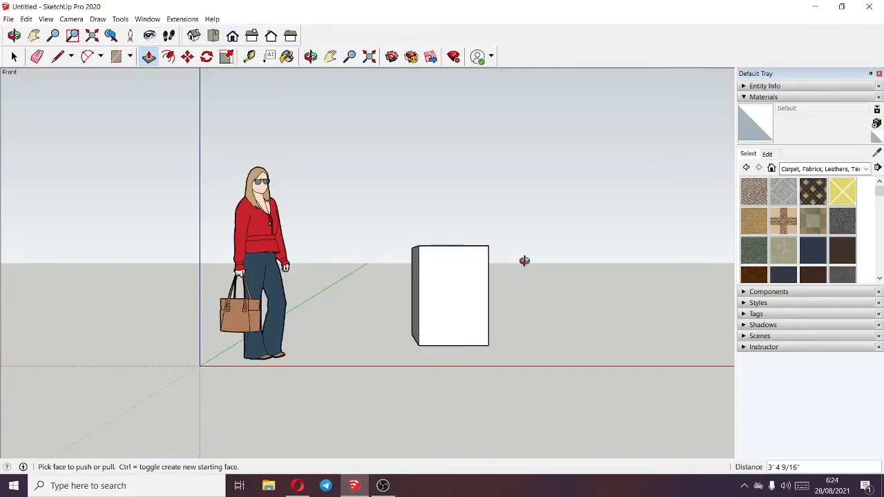
Step: Show the model in the Right, Back and Left standard views, return to Back, and orbit to view the box from above
{"action": "middle_click_drag", "start_coordinate": [525, 260], "coordinate": [485, 251]}
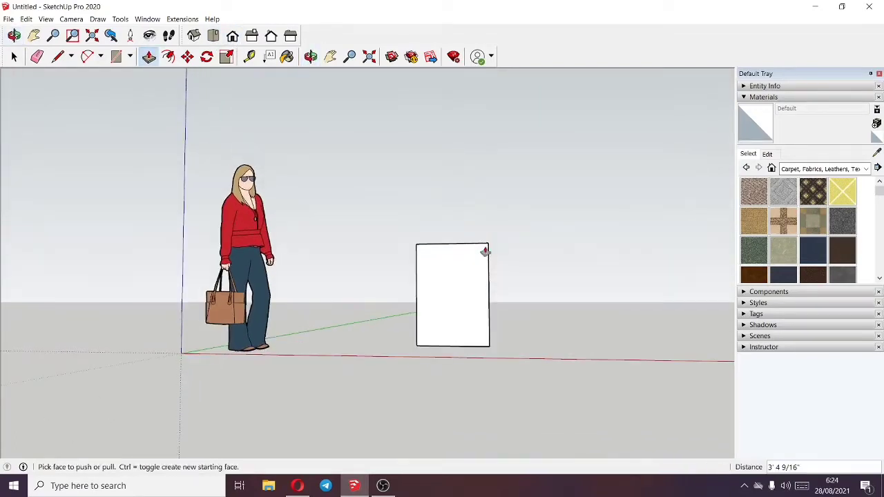
{"action": "left_click", "coordinate": [252, 35]}
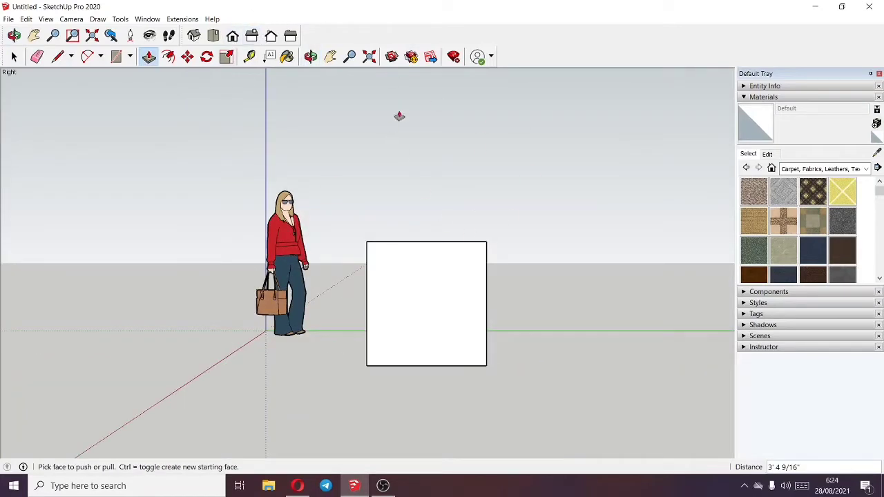
{"action": "left_click", "coordinate": [273, 39]}
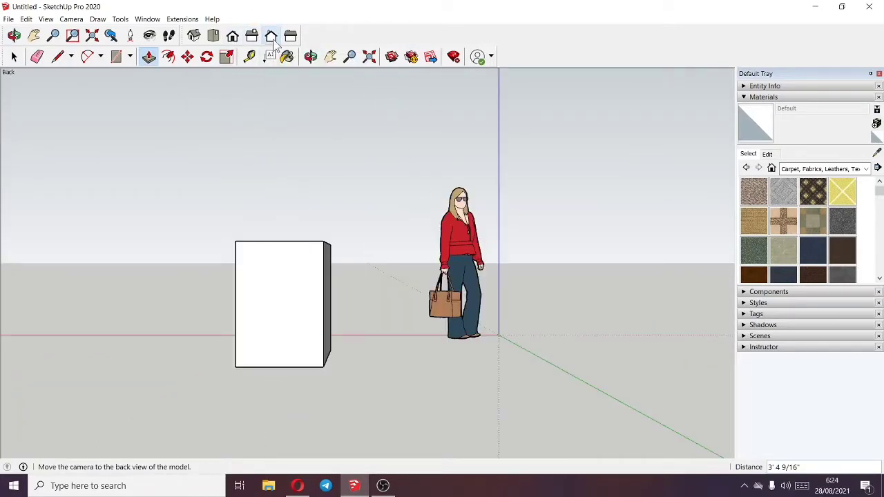
{"action": "left_click", "coordinate": [290, 39]}
{"action": "left_click", "coordinate": [271, 37]}
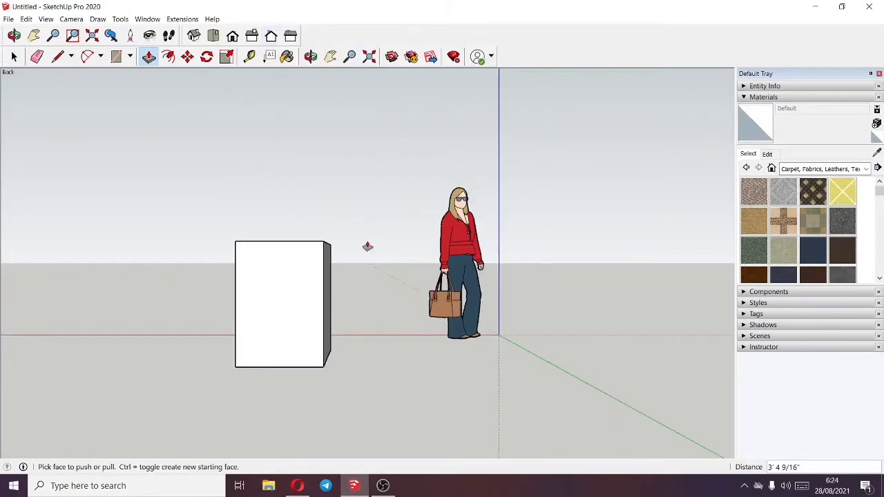
{"action": "middle_click_drag", "start_coordinate": [367, 276], "coordinate": [395, 280]}
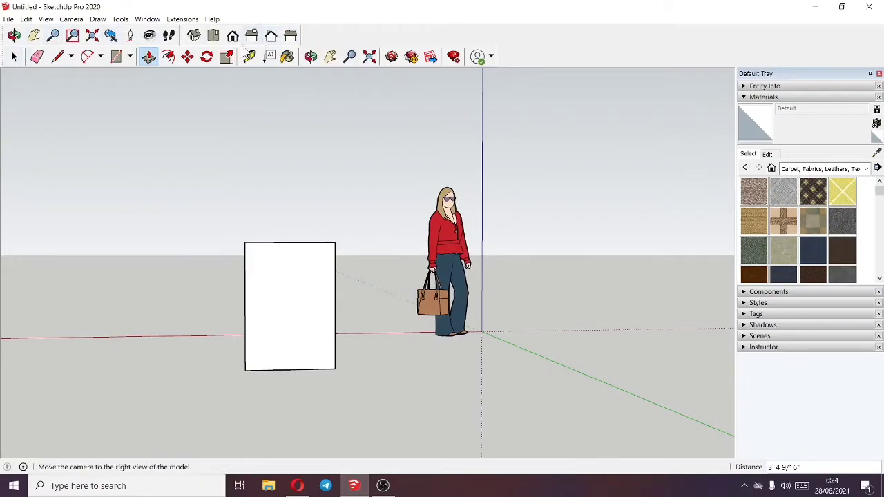
{"action": "middle_click_drag", "start_coordinate": [249, 195], "coordinate": [266, 125]}
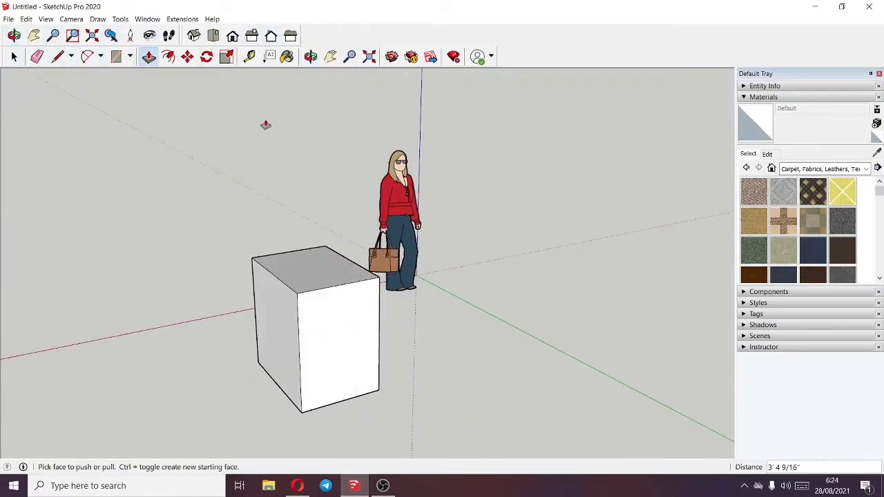
Step: Demonstrate window and crossing selections over the box and figure with the Select tool, clearing the selection after each
{"action": "left_click", "coordinate": [14, 57]}
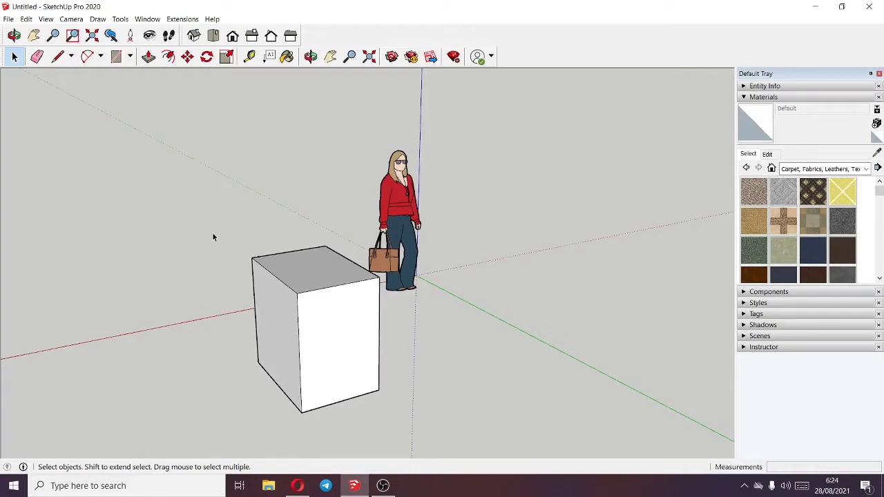
{"action": "left_click_drag", "start_coordinate": [215, 237], "coordinate": [377, 410]}
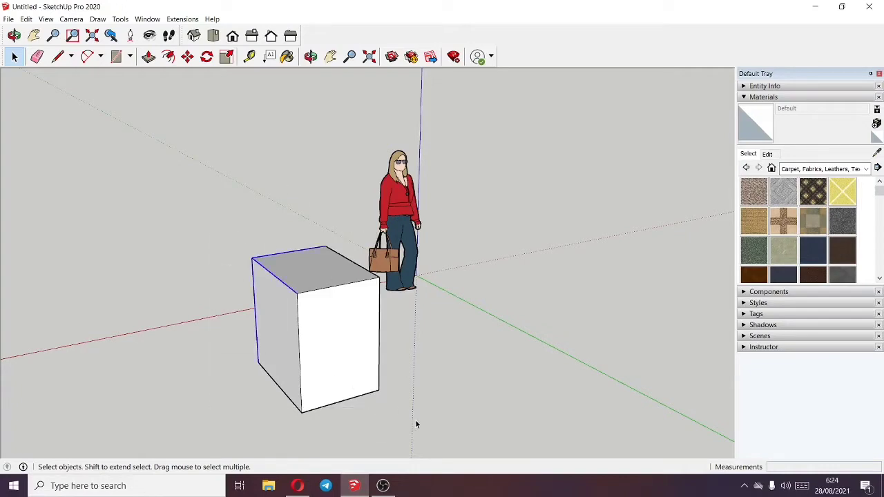
{"action": "left_click_drag", "start_coordinate": [179, 236], "coordinate": [180, 237]}
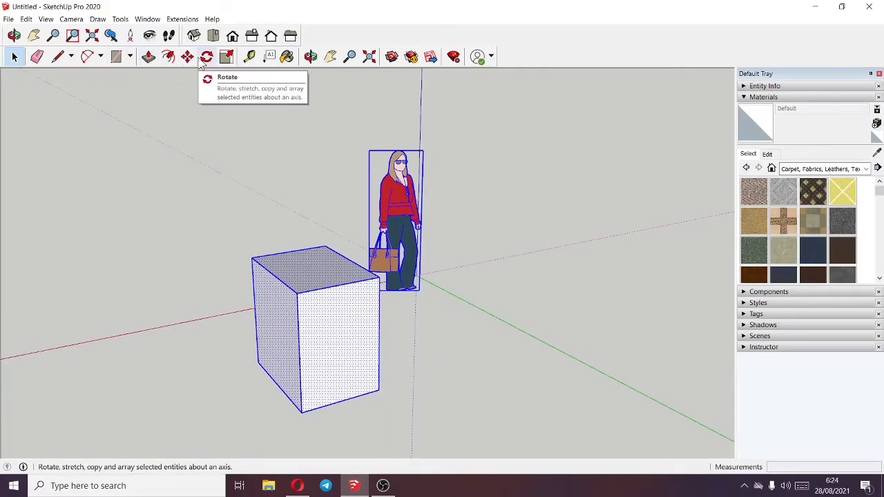
{"action": "left_click", "coordinate": [272, 150]}
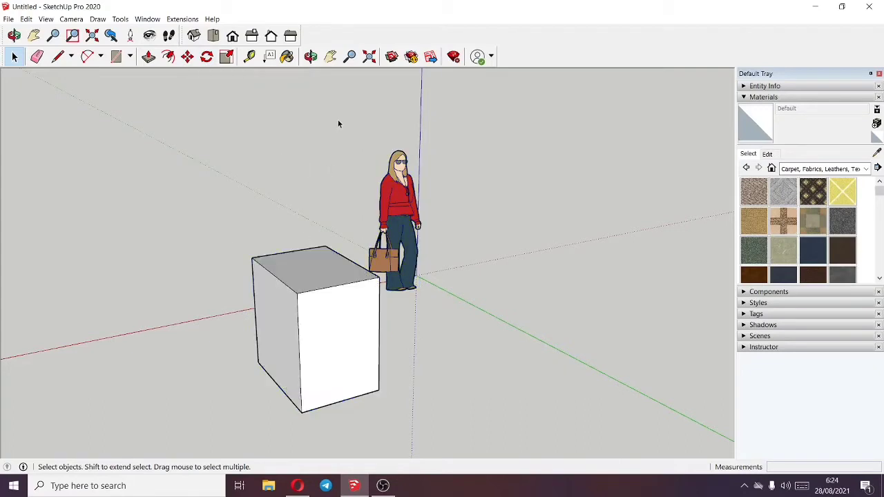
{"action": "left_click_drag", "start_coordinate": [457, 262], "coordinate": [335, 129]}
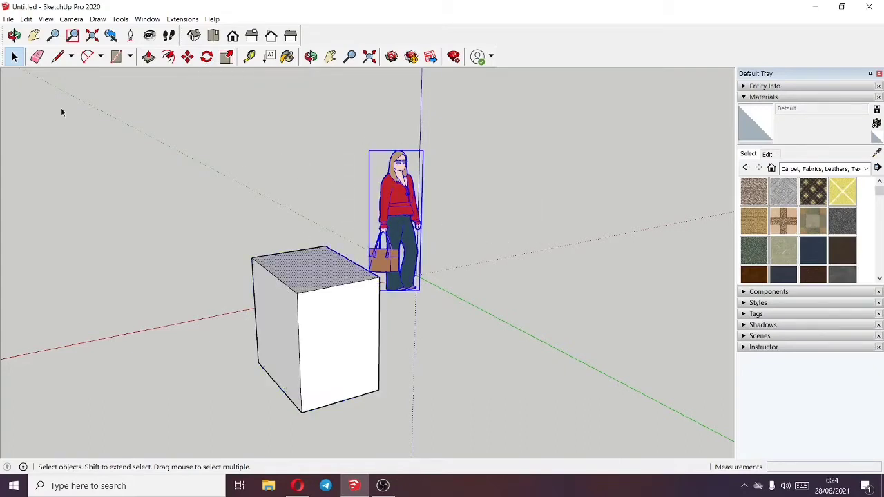
{"action": "left_click", "coordinate": [255, 169]}
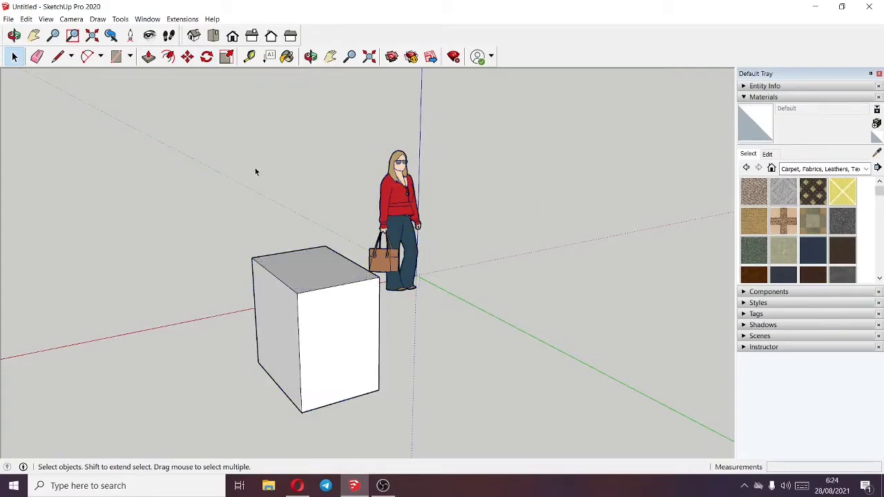
Step: Erase the box's top front edge and redraw it between its two endpoints with the Line tool to restore the faces
{"action": "left_click", "coordinate": [37, 56]}
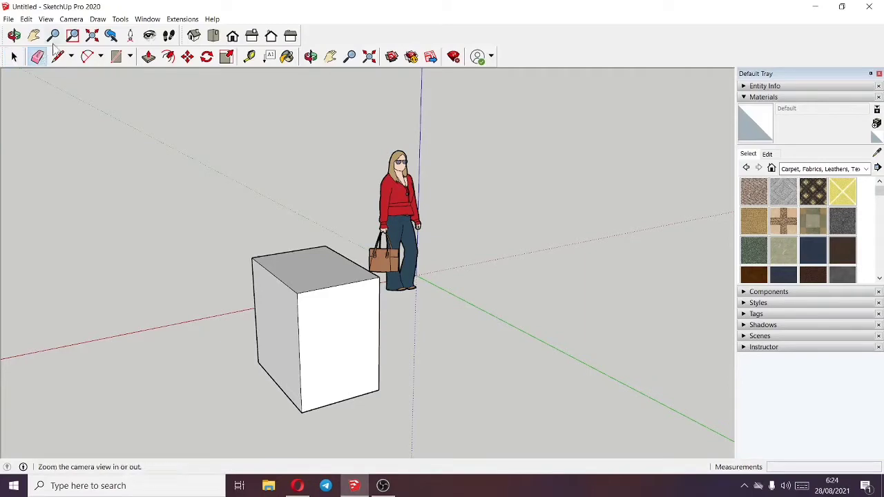
{"action": "left_click", "coordinate": [325, 288]}
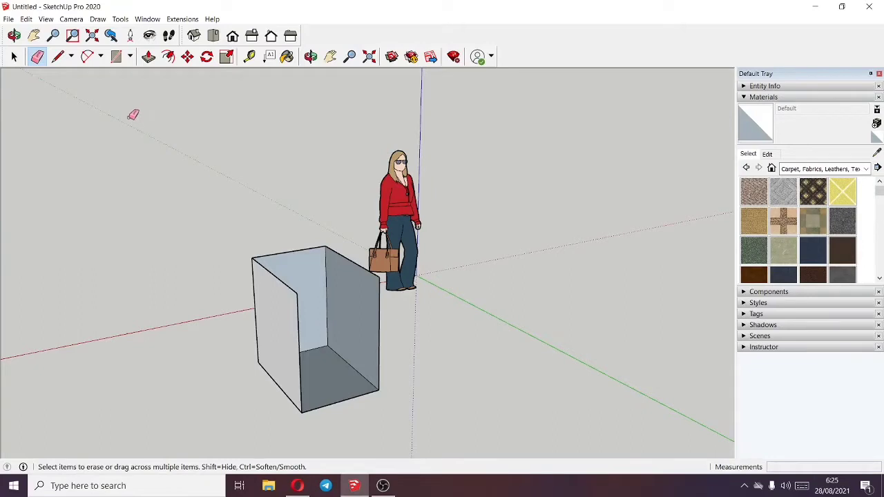
{"action": "left_click", "coordinate": [59, 56]}
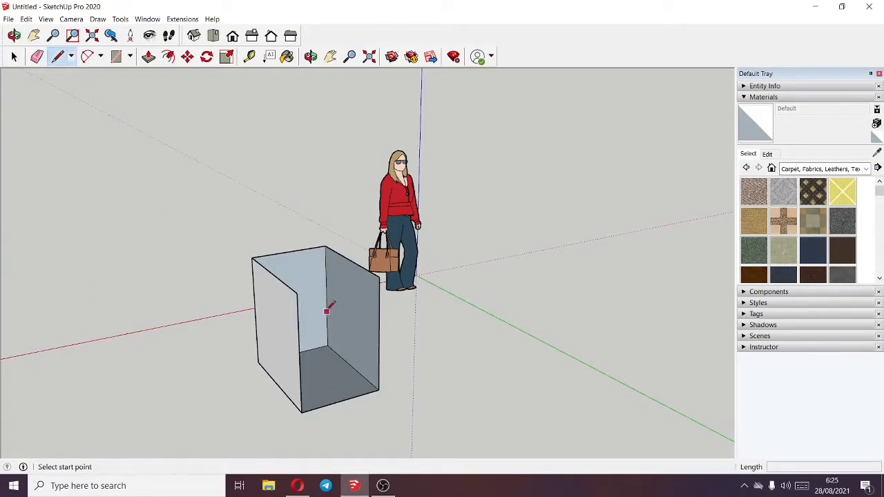
{"action": "left_click", "coordinate": [297, 292]}
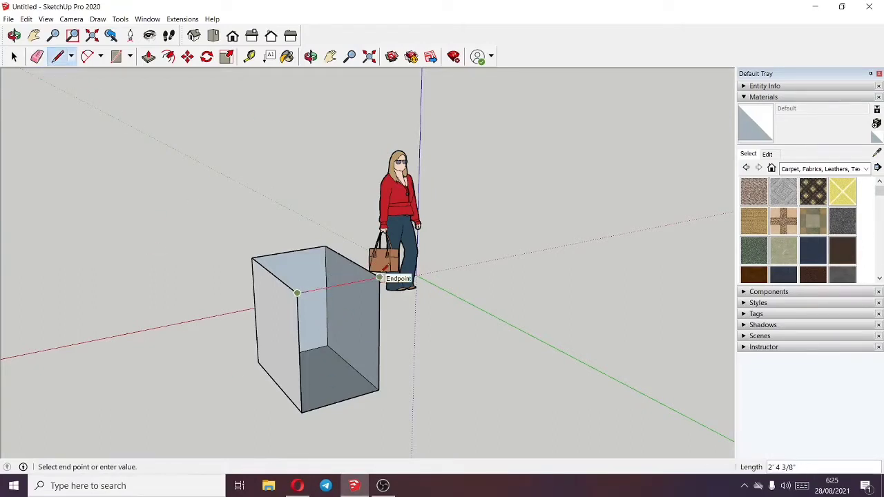
{"action": "left_click", "coordinate": [379, 278]}
Step: Erase the same top front edge once more, inspect the open box from above, and close it again with a 2' 4 3/8" line
{"action": "left_click", "coordinate": [36, 57]}
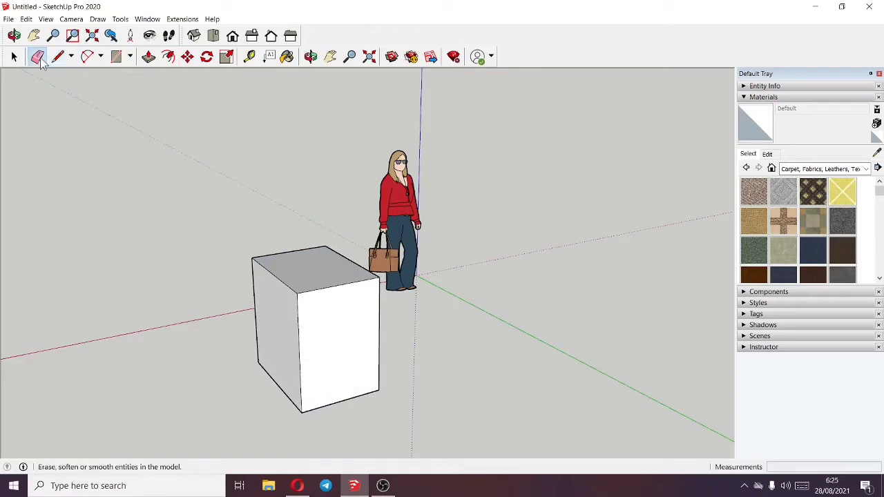
{"action": "left_click", "coordinate": [330, 286]}
{"action": "mouse_move", "coordinate": [427, 386]}
{"action": "middle_mouse_down"}
{"action": "mouse_move", "coordinate": [416, 357]}
{"action": "mouse_move", "coordinate": [398, 399]}
{"action": "mouse_move", "coordinate": [405, 408]}
{"action": "mouse_move", "coordinate": [591, 399]}
{"action": "mouse_move", "coordinate": [367, 363]}
{"action": "mouse_move", "coordinate": [436, 415]}
{"action": "mouse_move", "coordinate": [363, 395]}
{"action": "mouse_move", "coordinate": [223, 203]}
{"action": "middle_mouse_up"}
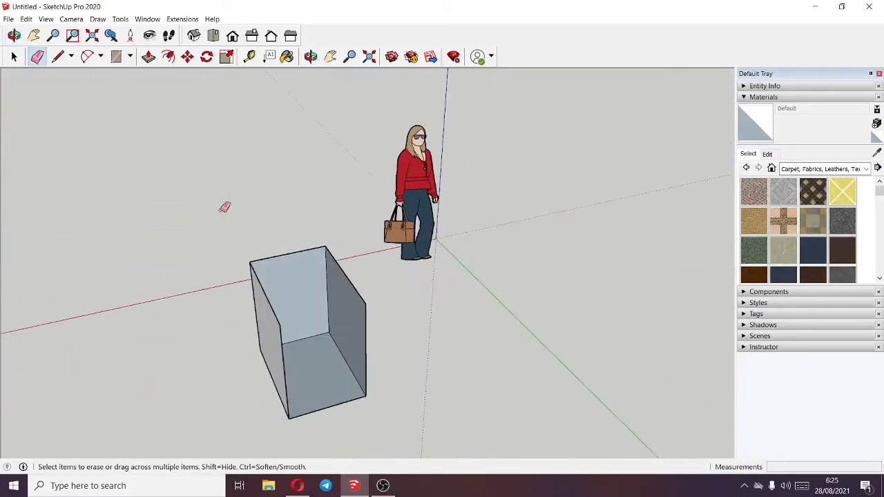
{"action": "left_click", "coordinate": [56, 58]}
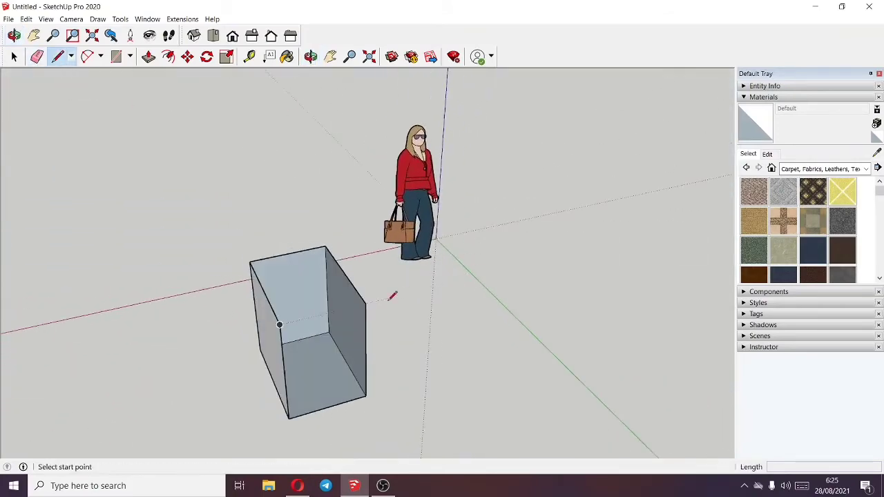
{"action": "left_click", "coordinate": [280, 325]}
{"action": "left_click", "coordinate": [366, 304]}
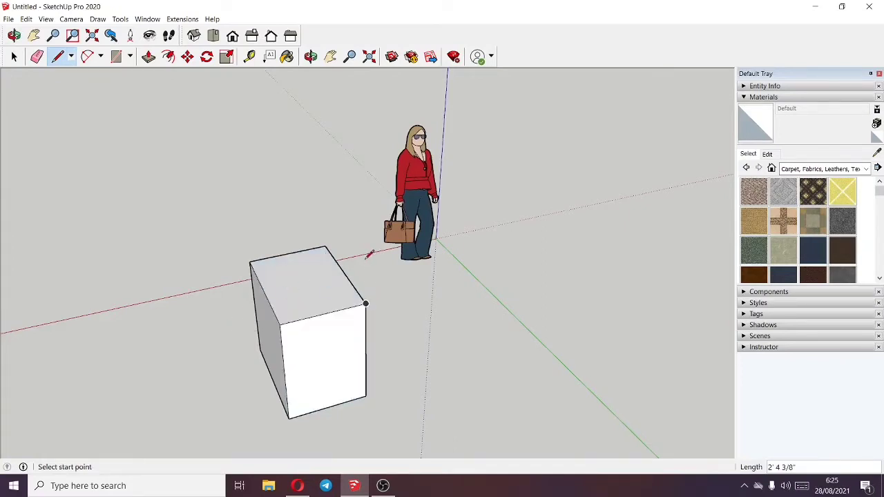
Step: Draw a closed four-sided face on the ground beside the box with the Line tool, with its two shorter sides about 4' 2" long
{"action": "middle_click_drag", "start_coordinate": [381, 296], "coordinate": [129, 82]}
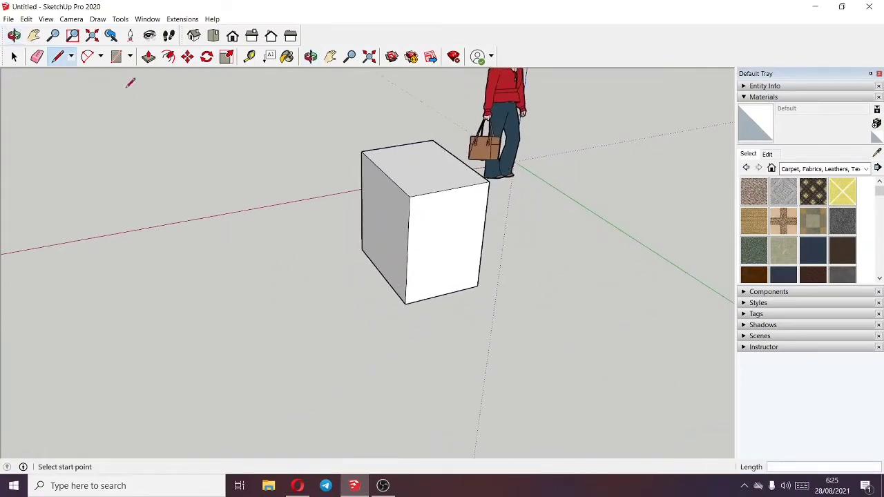
{"action": "left_click", "coordinate": [126, 318]}
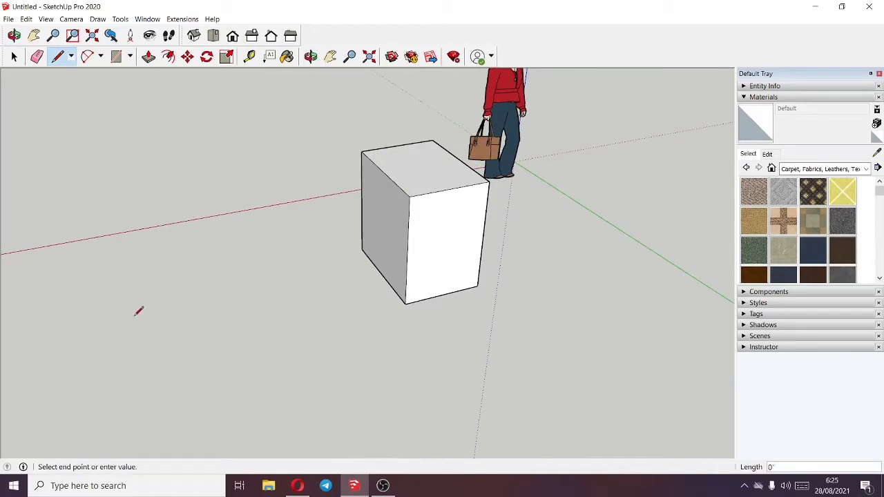
{"action": "double_click", "coordinate": [270, 285]}
{"action": "left_click", "coordinate": [270, 286]}
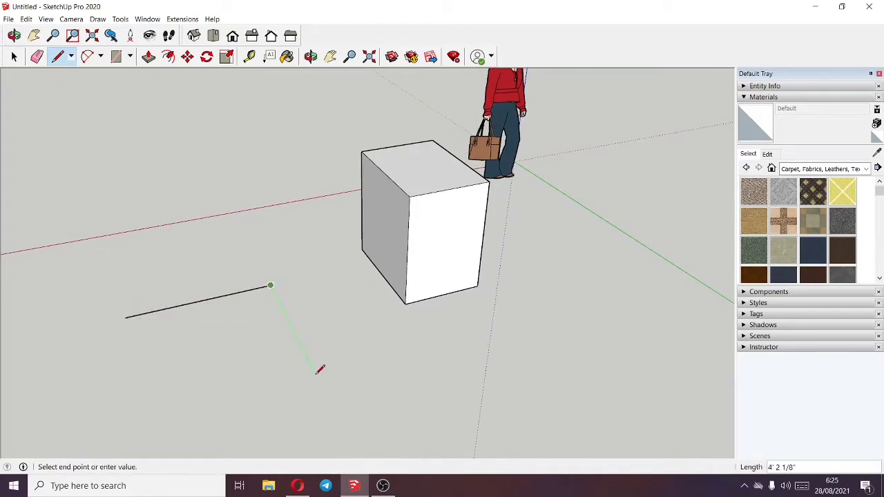
{"action": "left_click", "coordinate": [315, 374]}
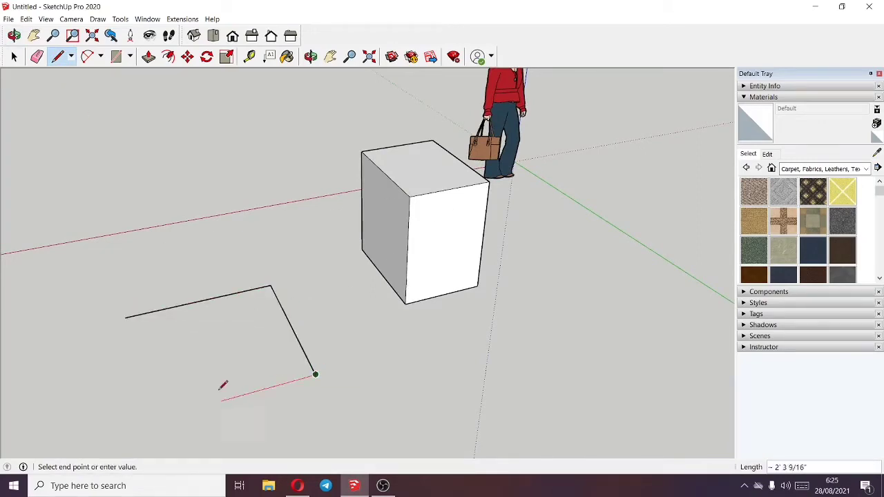
{"action": "left_click", "coordinate": [156, 418]}
{"action": "left_click", "coordinate": [126, 318]}
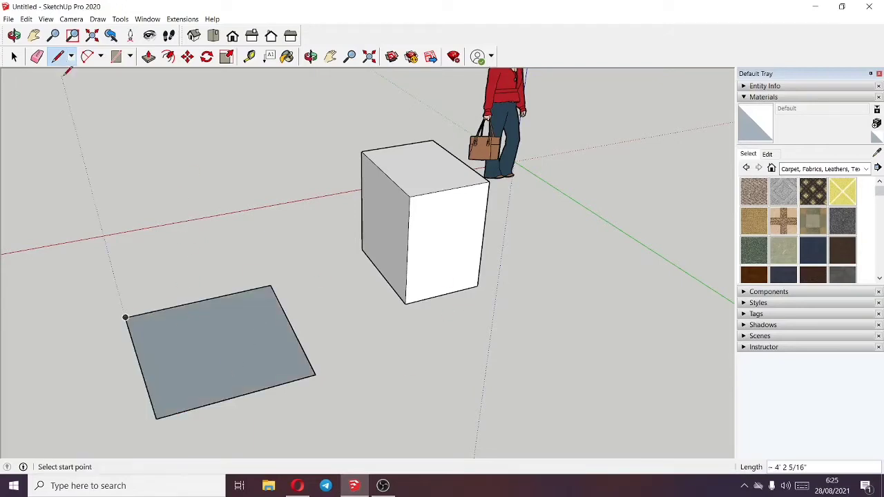
Step: Undo the closing edge of the ground face and redraw it past the corner so the outline stays open
{"action": "key", "text": "ctrl+z"}
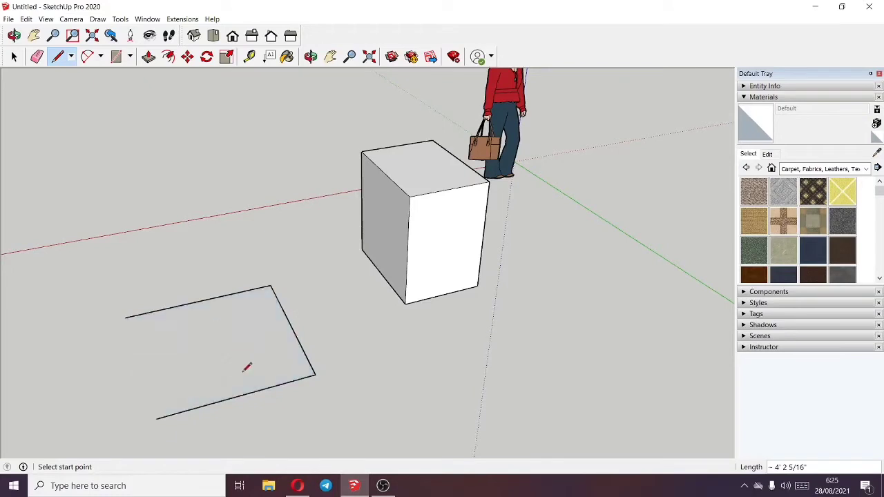
{"action": "left_click", "coordinate": [156, 418]}
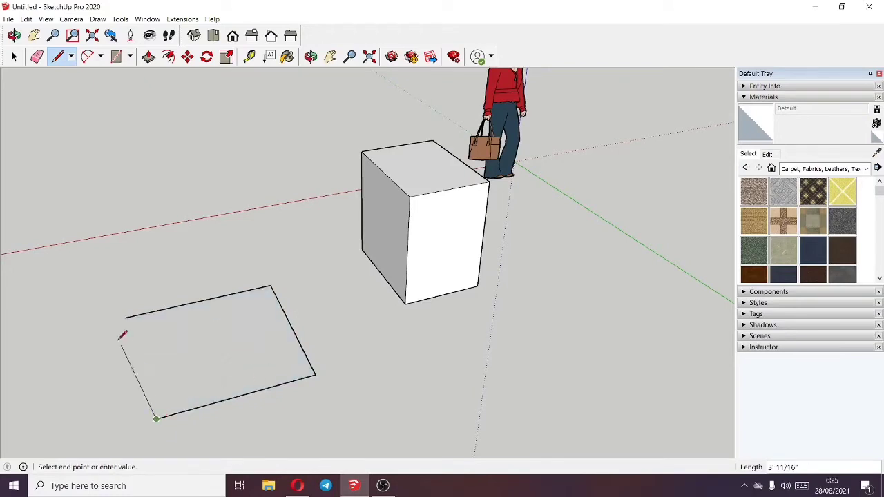
{"action": "left_click", "coordinate": [92, 308]}
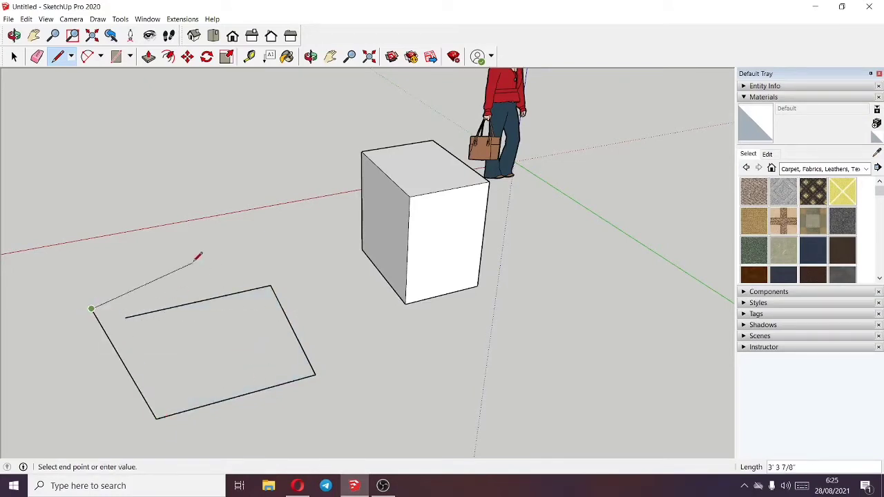
{"action": "key", "text": "Escape"}
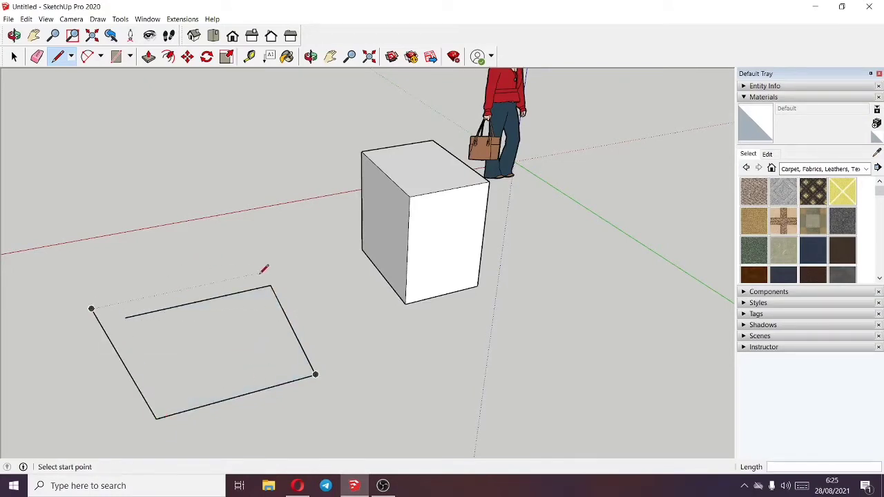
Step: Erase all four lines of the open outline on the ground beside the box
{"action": "left_click", "coordinate": [37, 58]}
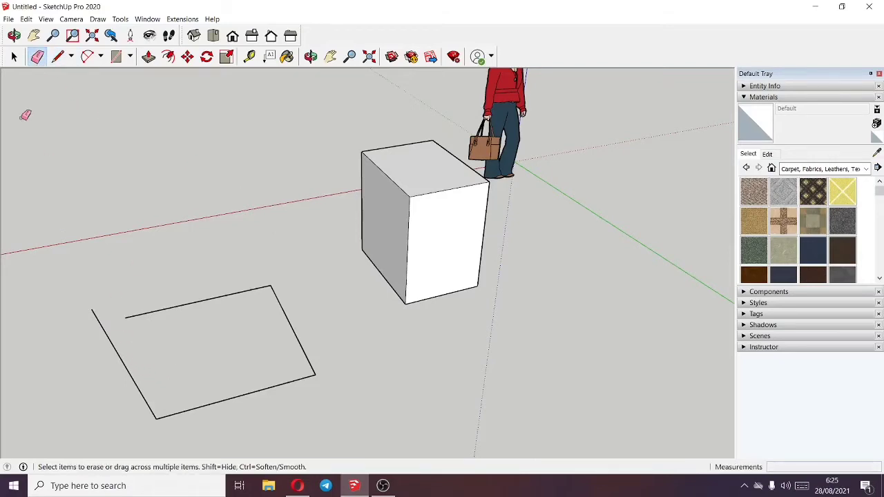
{"action": "left_click", "coordinate": [119, 342]}
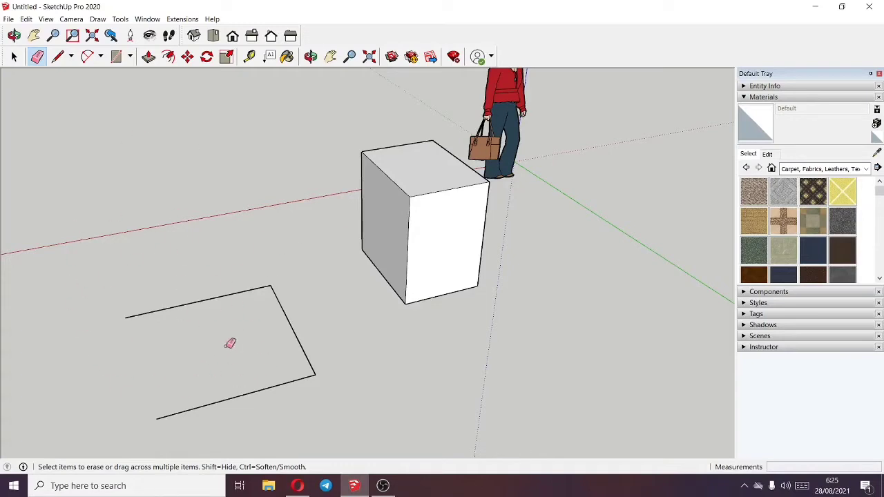
{"action": "key", "text": "space"}
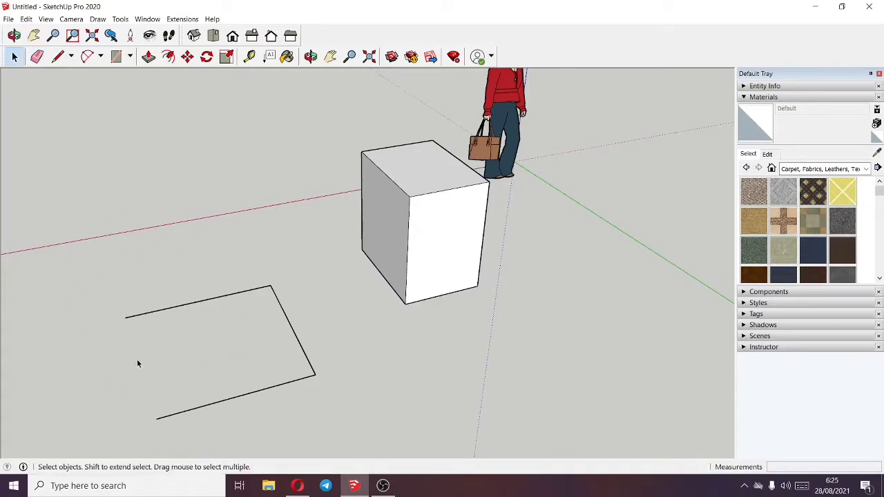
{"action": "key", "text": "e"}
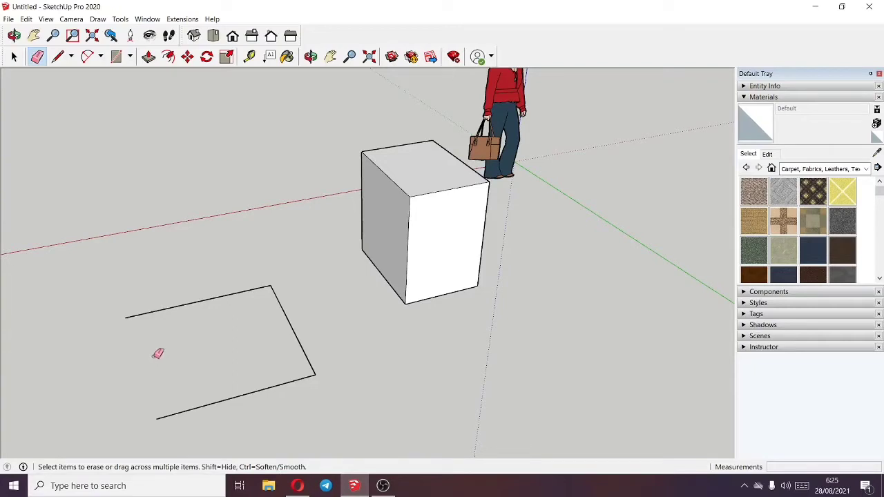
{"action": "left_click", "coordinate": [136, 315]}
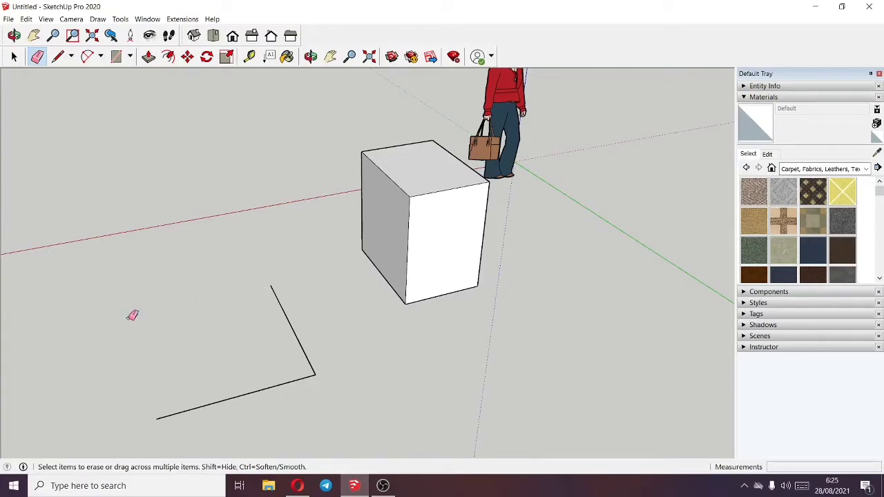
{"action": "left_click", "coordinate": [237, 395]}
{"action": "left_click", "coordinate": [306, 337]}
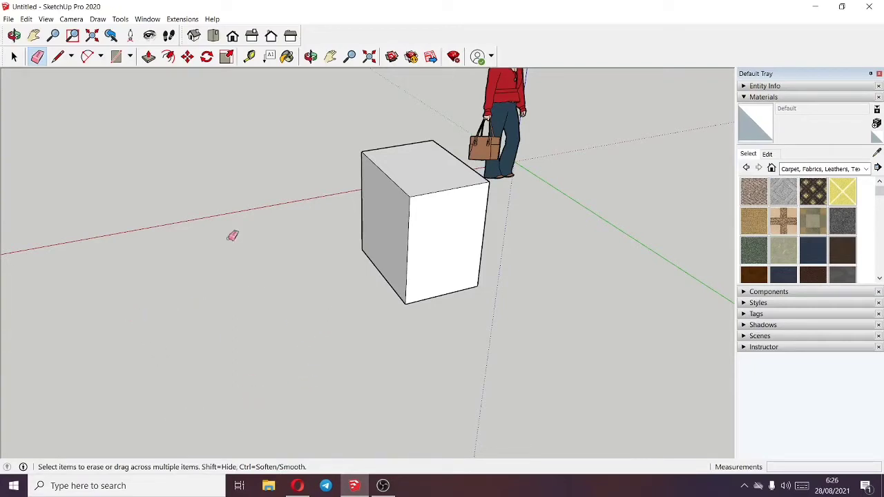
Step: Draw a straight line about 3' 5" long on the ground beside the box with the Line tool
{"action": "left_click", "coordinate": [59, 58]}
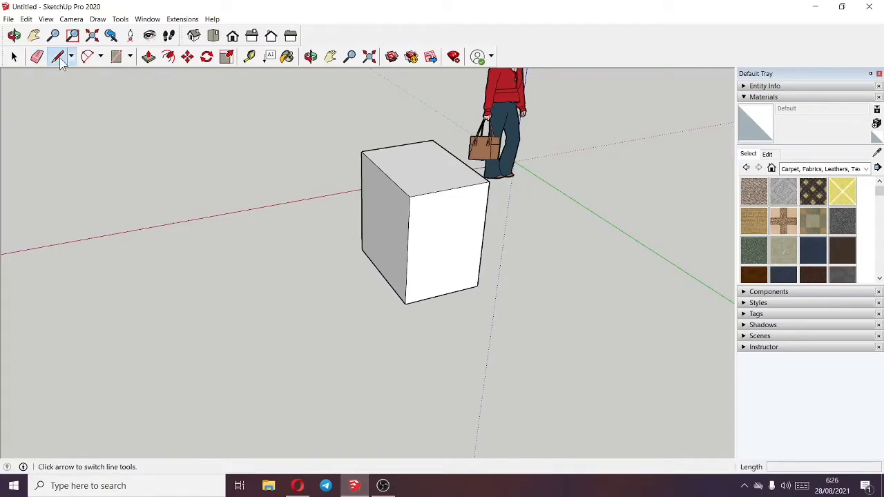
{"action": "left_click", "coordinate": [71, 57]}
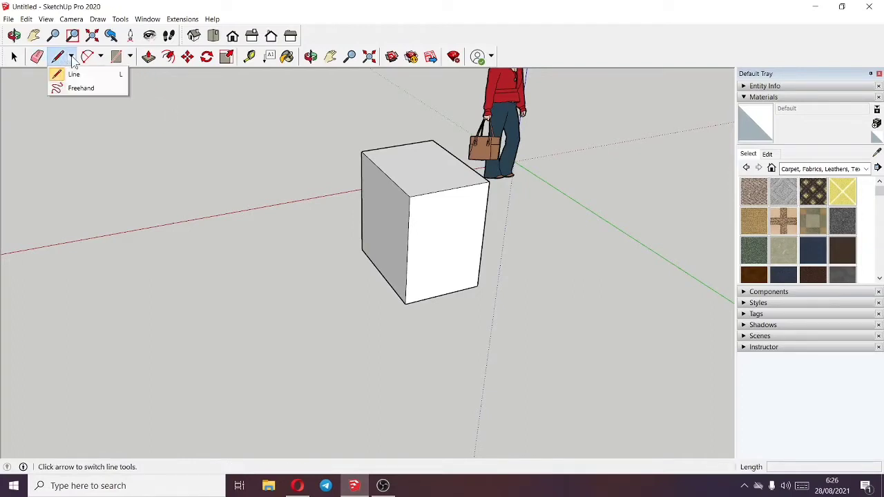
{"action": "left_click", "coordinate": [67, 59]}
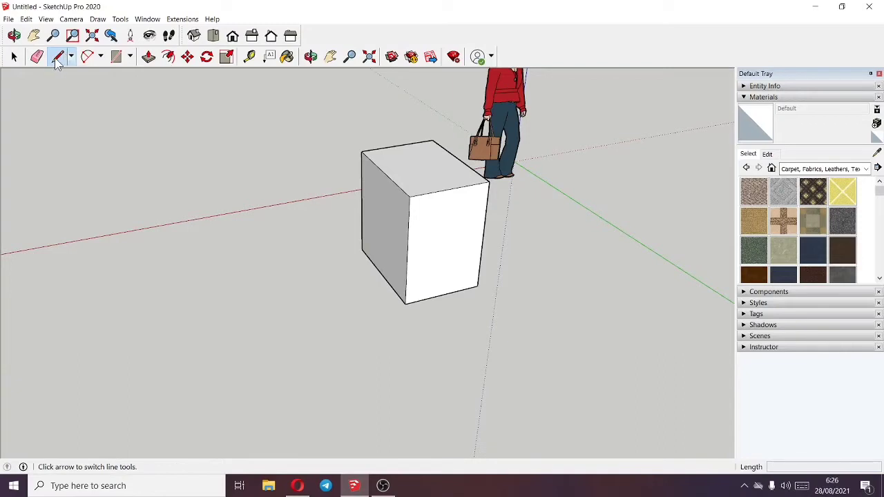
{"action": "mouse_move", "coordinate": [80, 368]}
{"action": "left_mouse_down"}
{"action": "mouse_move", "coordinate": [166, 342]}
{"action": "mouse_move", "coordinate": [246, 336]}
{"action": "left_mouse_up"}
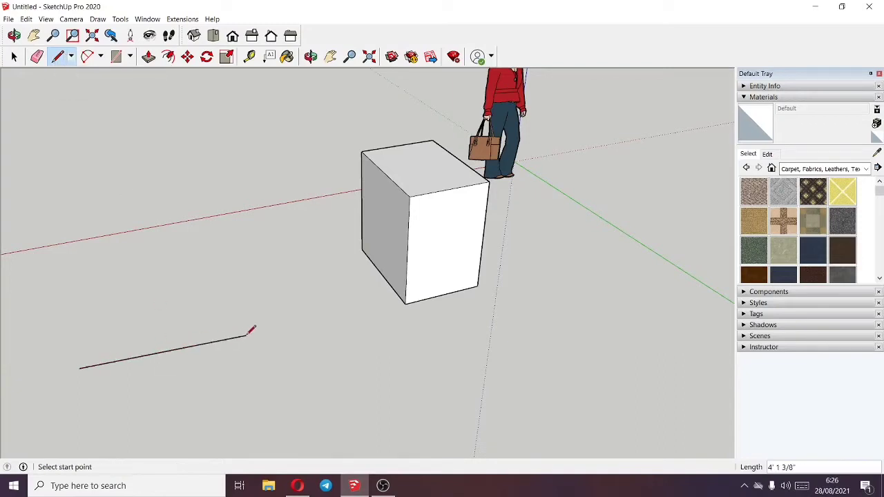
{"action": "key", "text": "ctrl+z"}
{"action": "mouse_move", "coordinate": [100, 343]}
{"action": "left_mouse_down"}
{"action": "mouse_move", "coordinate": [237, 306]}
{"action": "mouse_move", "coordinate": [233, 315]}
{"action": "left_mouse_up"}
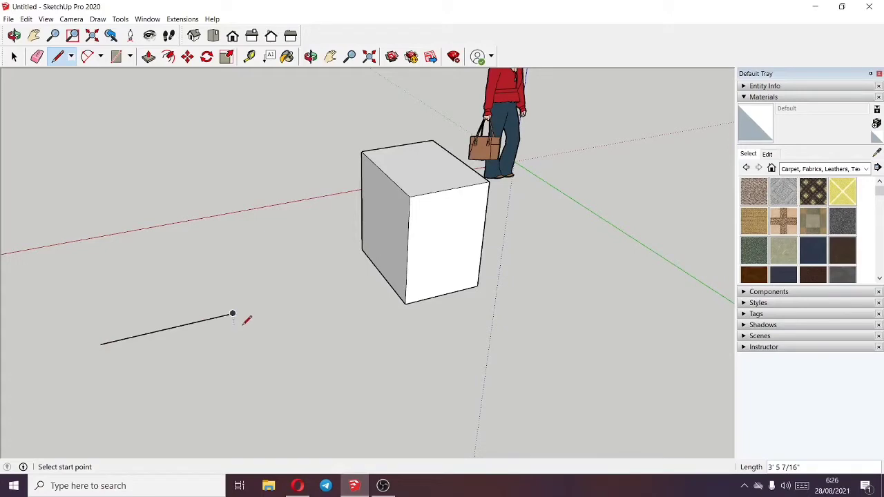
Step: Draw a closed irregular Freehand shape with a smaller loop inside over the ground line, and undo the extra scribbles beside it
{"action": "left_click", "coordinate": [71, 57]}
{"action": "left_click", "coordinate": [57, 88]}
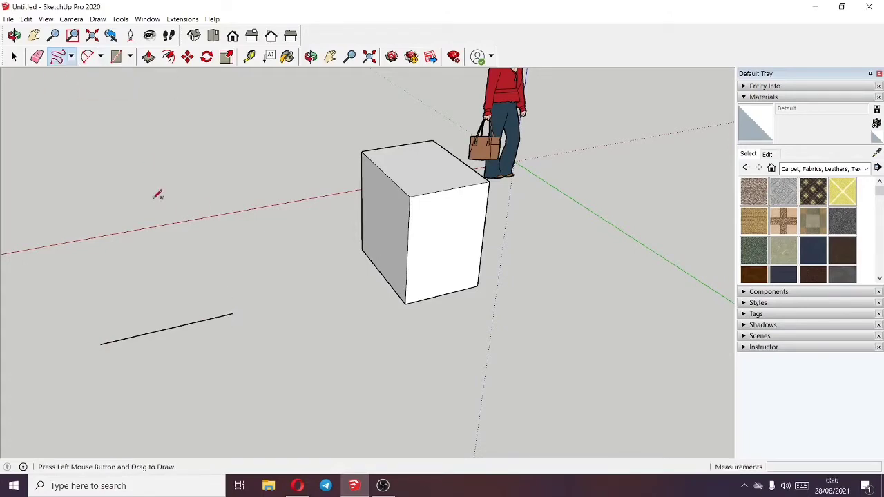
{"action": "mouse_move", "coordinate": [135, 228]}
{"action": "left_mouse_down"}
{"action": "mouse_move", "coordinate": [183, 237]}
{"action": "mouse_move", "coordinate": [183, 357]}
{"action": "mouse_move", "coordinate": [103, 286]}
{"action": "left_mouse_up"}
{"action": "mouse_move", "coordinate": [322, 376]}
{"action": "left_mouse_down"}
{"action": "mouse_move", "coordinate": [276, 351]}
{"action": "mouse_move", "coordinate": [316, 320]}
{"action": "mouse_move", "coordinate": [383, 372]}
{"action": "left_mouse_up"}
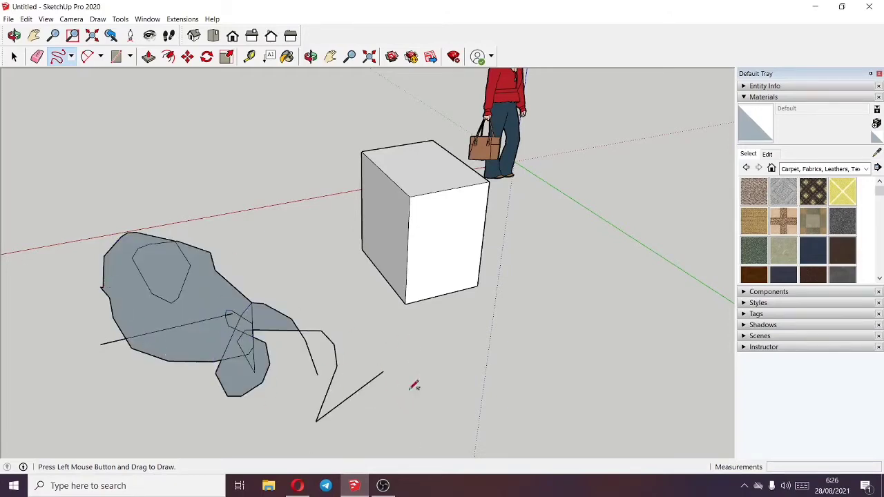
{"action": "key", "text": "ctrl+z"}
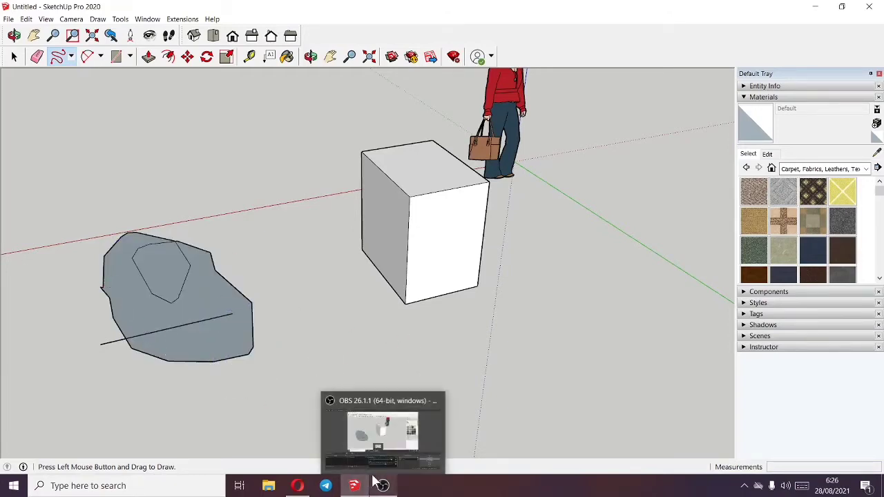
Step: Switch from Freehand back to the Line tool and draw a single slanted line between the freehand shape and the box
{"action": "left_click", "coordinate": [71, 56]}
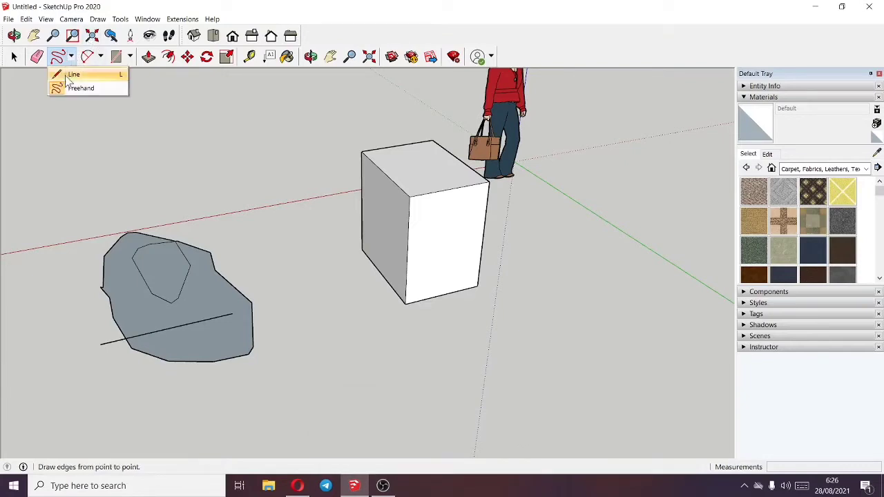
{"action": "left_click", "coordinate": [81, 88]}
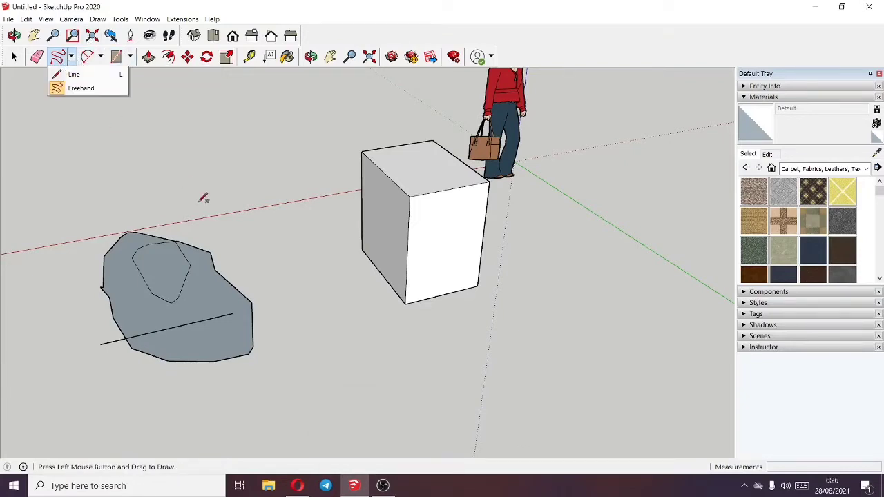
{"action": "left_click", "coordinate": [69, 75]}
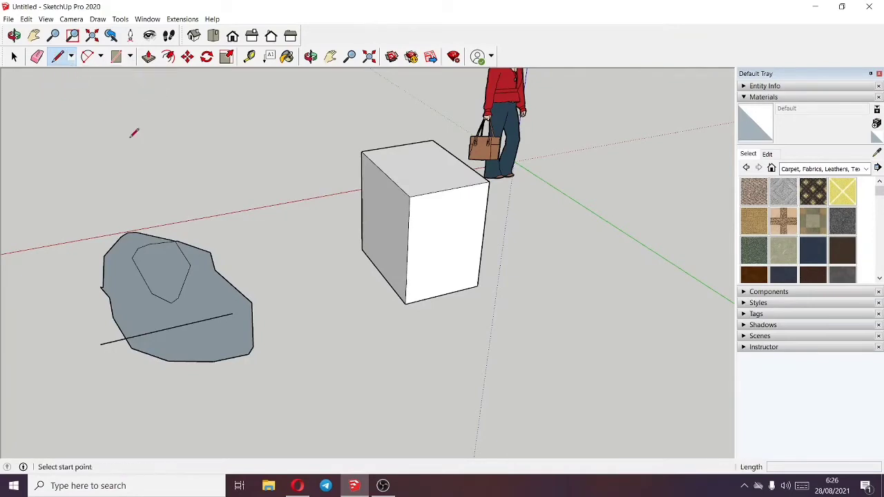
{"action": "left_click", "coordinate": [251, 263]}
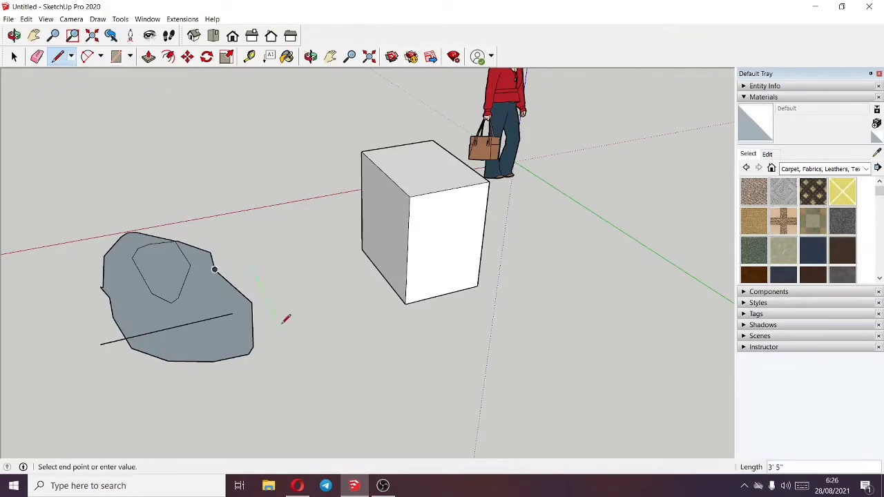
{"action": "key", "text": "Escape"}
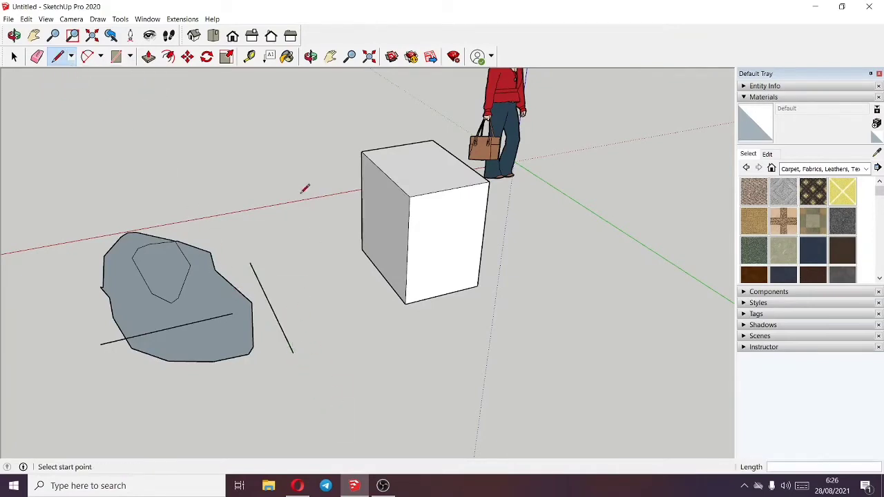
{"action": "left_click", "coordinate": [287, 264]}
{"action": "key", "text": "Escape"}
{"action": "key", "text": "space"}
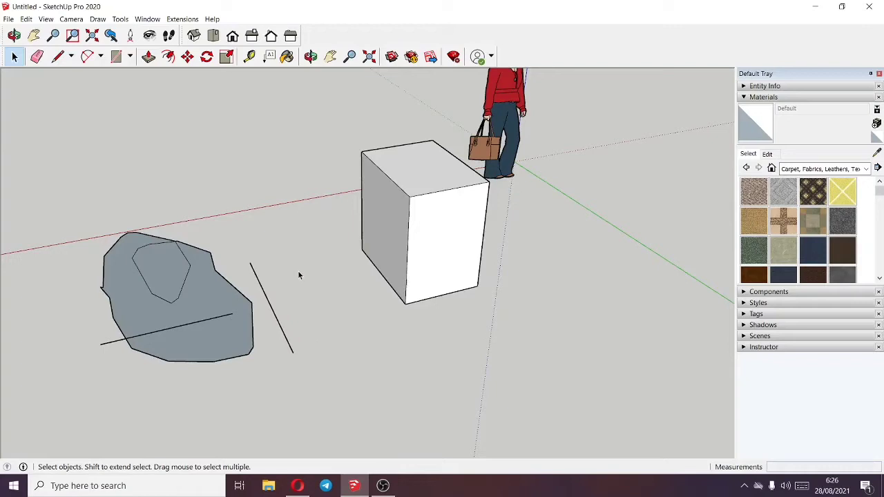
Step: Draw two more lines from the slanted line's ends to form a closed triangular face, with a closing side about 1' 8" long
{"action": "key", "text": "l"}
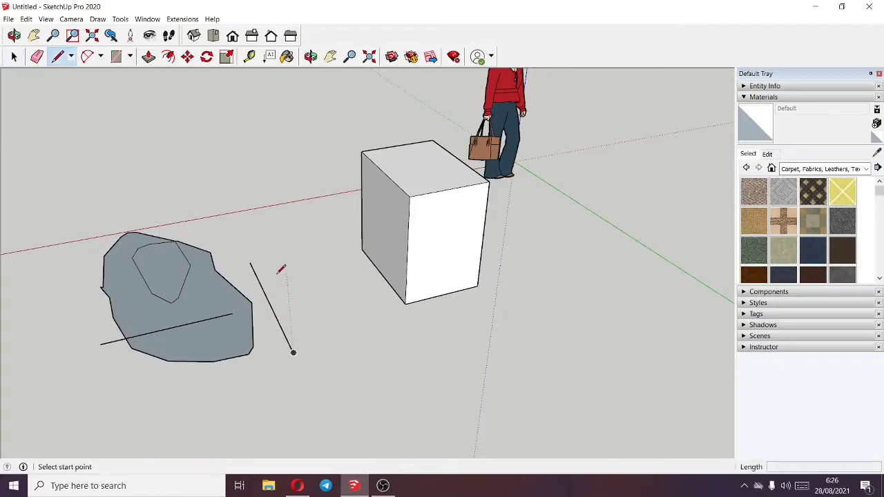
{"action": "mouse_move", "coordinate": [250, 263]}
{"action": "left_mouse_down"}
{"action": "mouse_move", "coordinate": [304, 321]}
{"action": "mouse_move", "coordinate": [322, 315]}
{"action": "left_mouse_up"}
{"action": "left_click", "coordinate": [322, 315]}
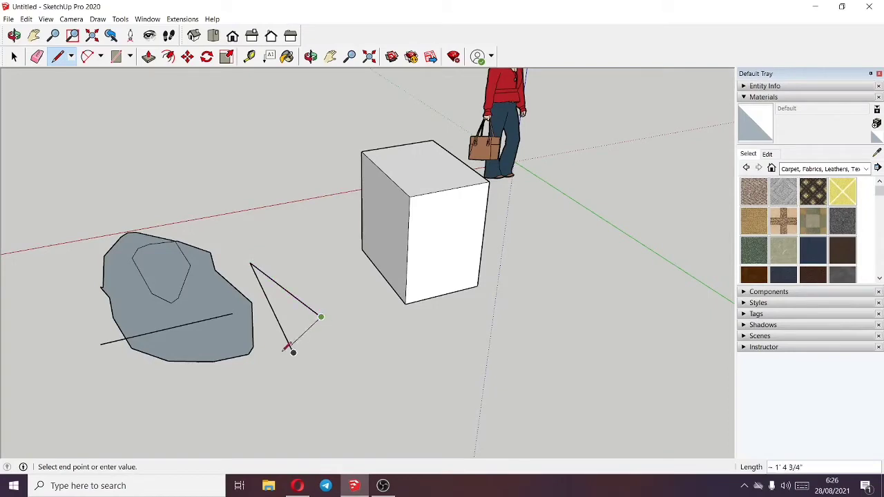
{"action": "left_click", "coordinate": [294, 353]}
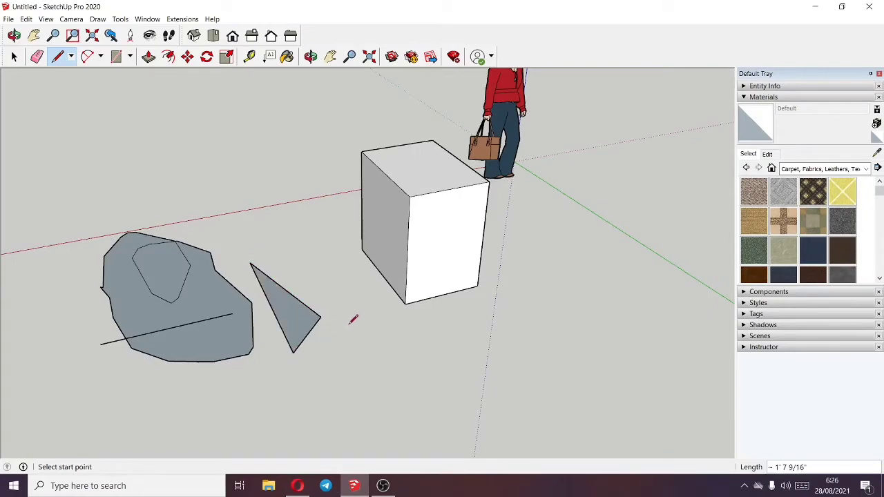
Step: Draw a 45-degree arc with a radius of about 1' 10" on the ground in front of the box, using the centre-point Arc tool
{"action": "left_click", "coordinate": [88, 58]}
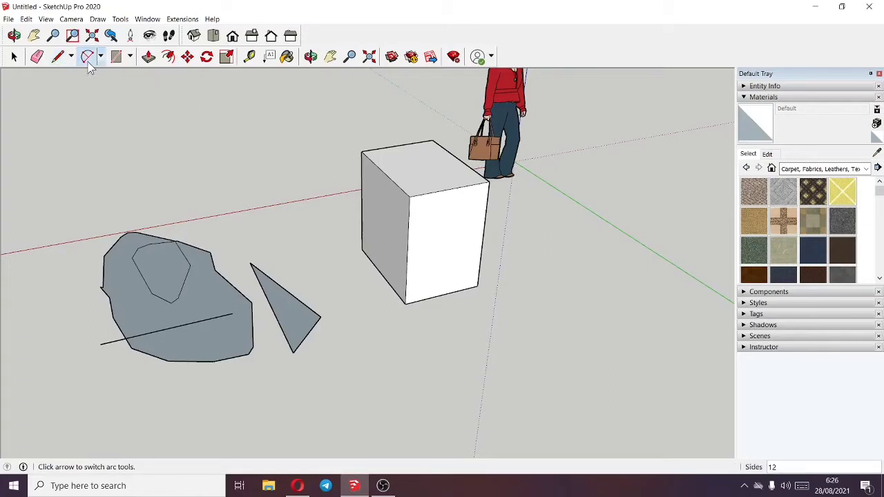
{"action": "left_click", "coordinate": [101, 57]}
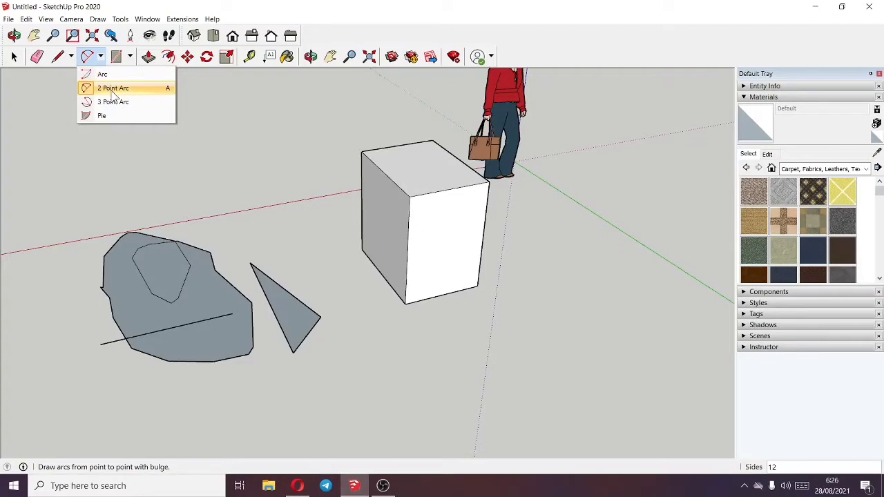
{"action": "left_click", "coordinate": [102, 74]}
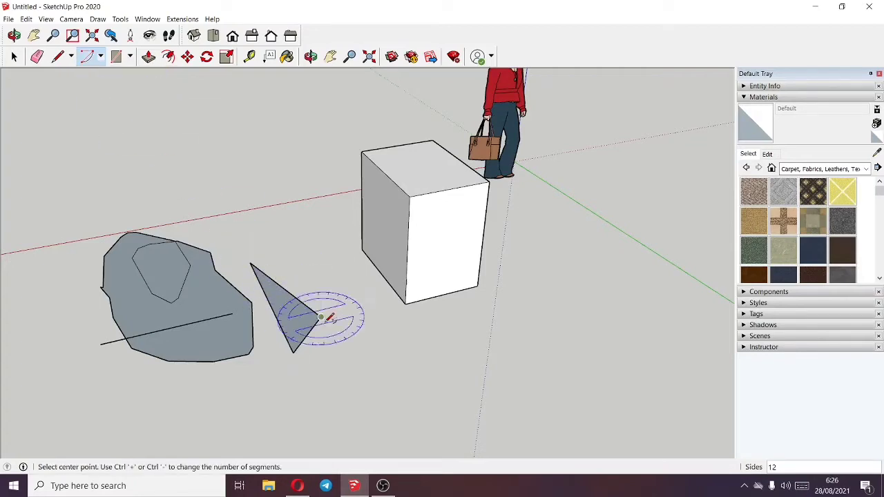
{"action": "left_click", "coordinate": [391, 360]}
{"action": "left_click", "coordinate": [441, 412]}
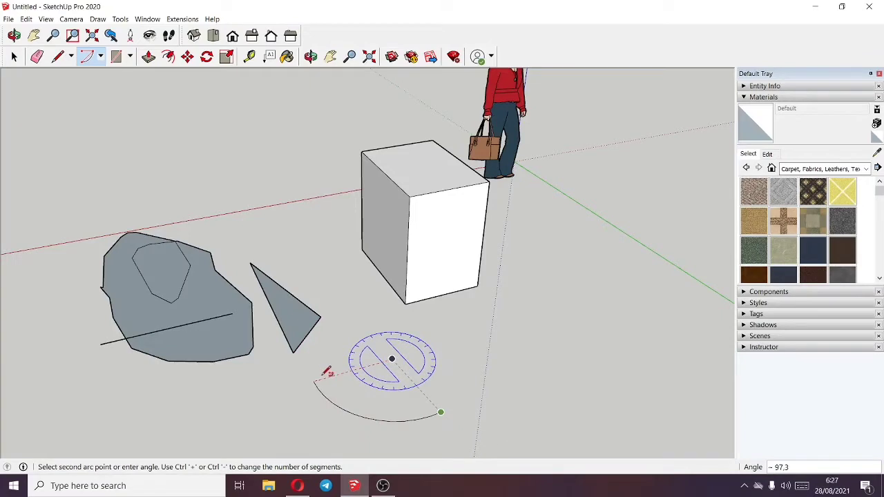
{"action": "key", "text": "Escape"}
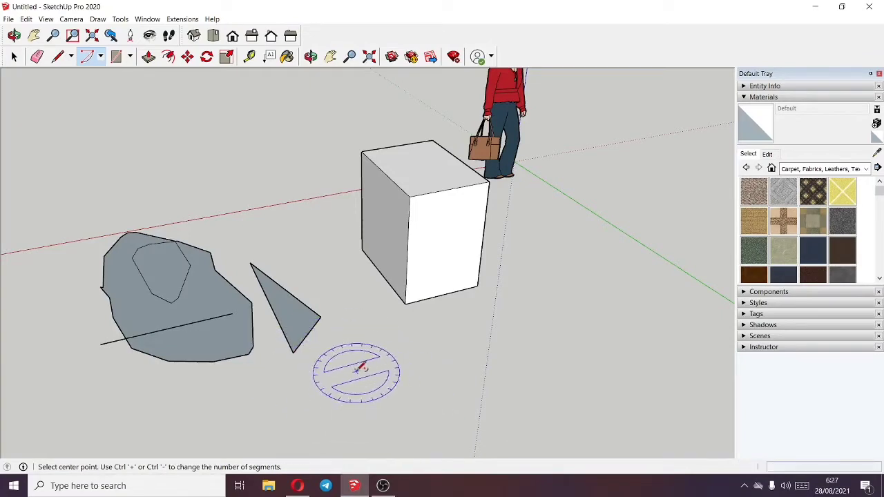
{"action": "left_click", "coordinate": [397, 375]}
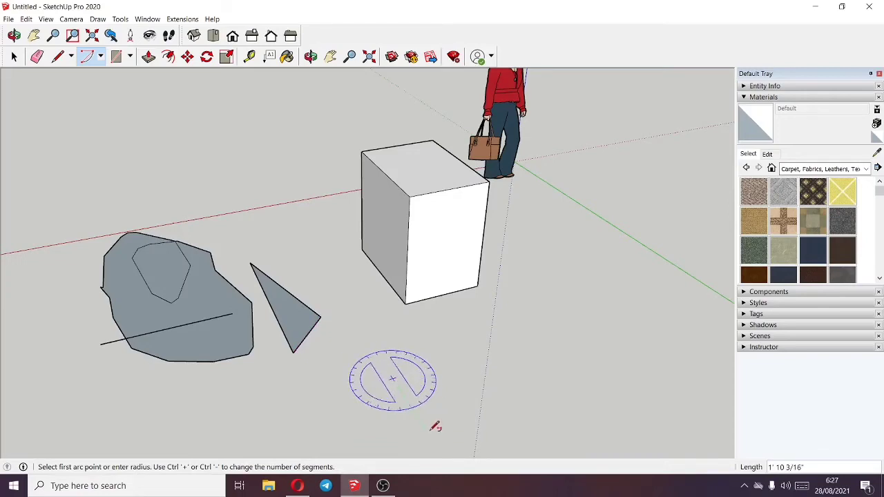
{"action": "left_click", "coordinate": [427, 431]}
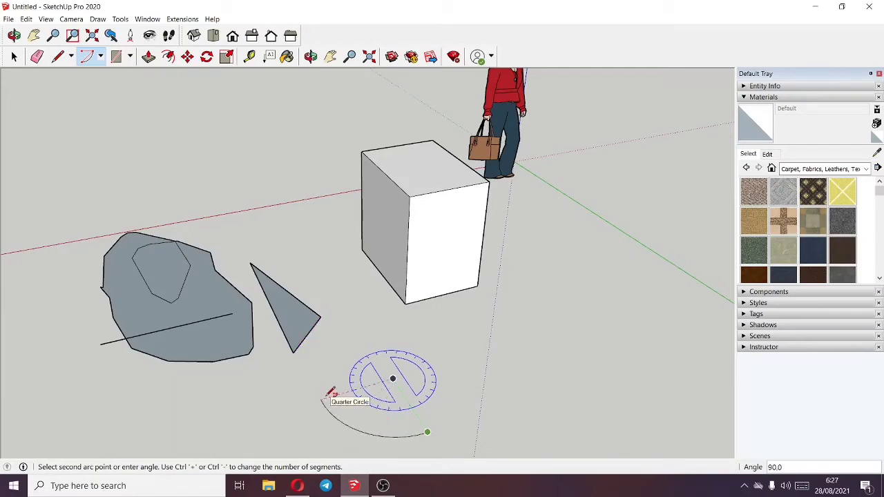
{"action": "key", "text": "Return"}
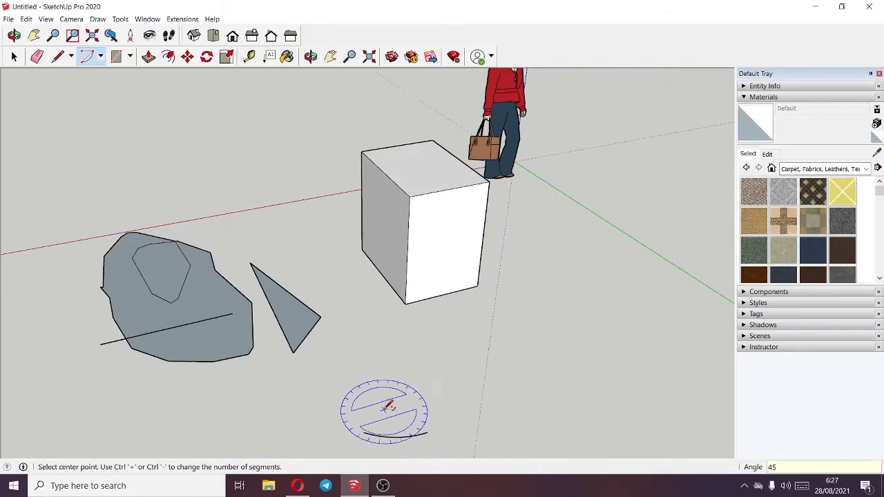
{"action": "key", "text": "space"}
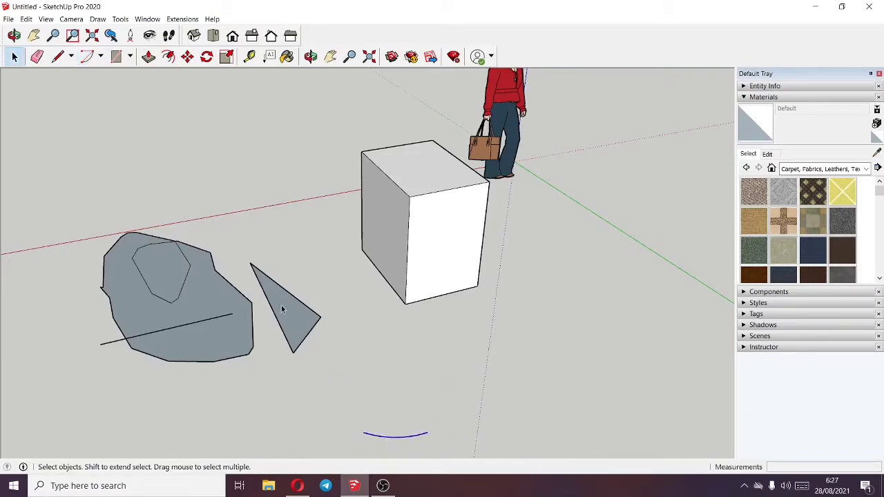
Step: Try a 2 Point Arc on the ground in front of the box with a bulge of about 1' 6", and cancel it
{"action": "left_click", "coordinate": [101, 57]}
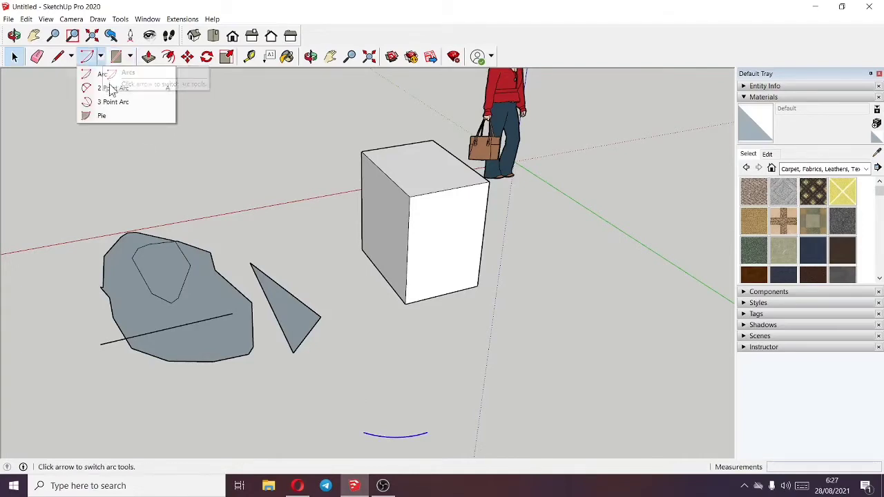
{"action": "left_click", "coordinate": [113, 87]}
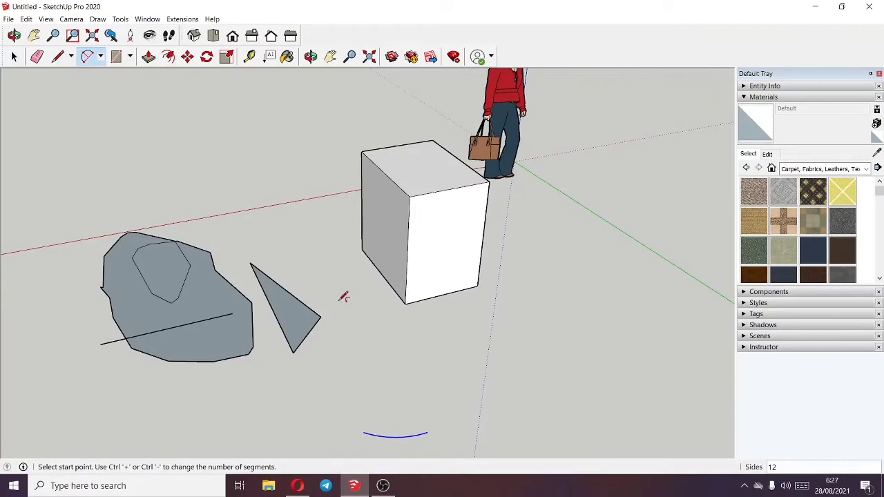
{"action": "left_click", "coordinate": [430, 355]}
{"action": "left_click", "coordinate": [515, 429]}
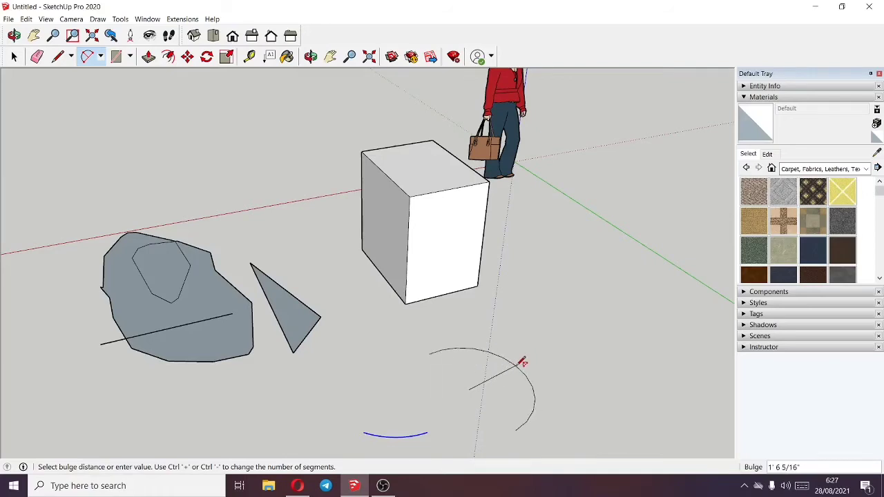
{"action": "key", "text": "Escape"}
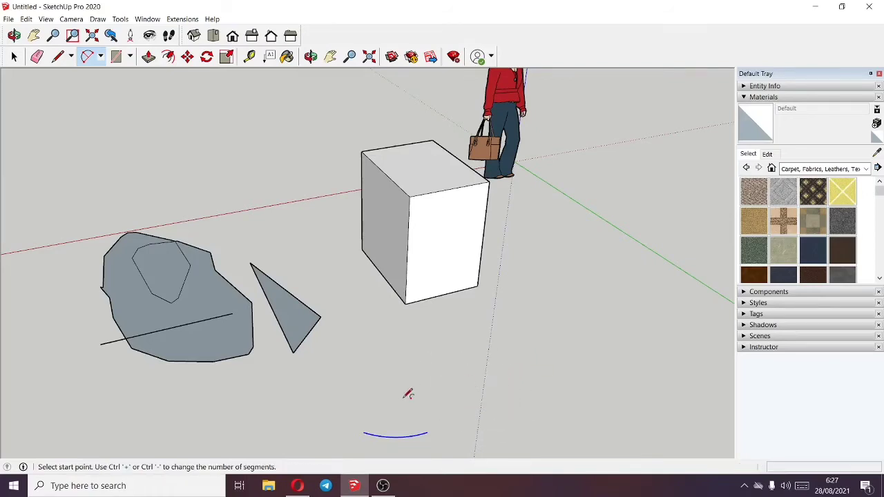
Step: Try a 3 Point Arc sweeping almost a full circle on the ground in front of the box, and cancel it
{"action": "left_click", "coordinate": [101, 57]}
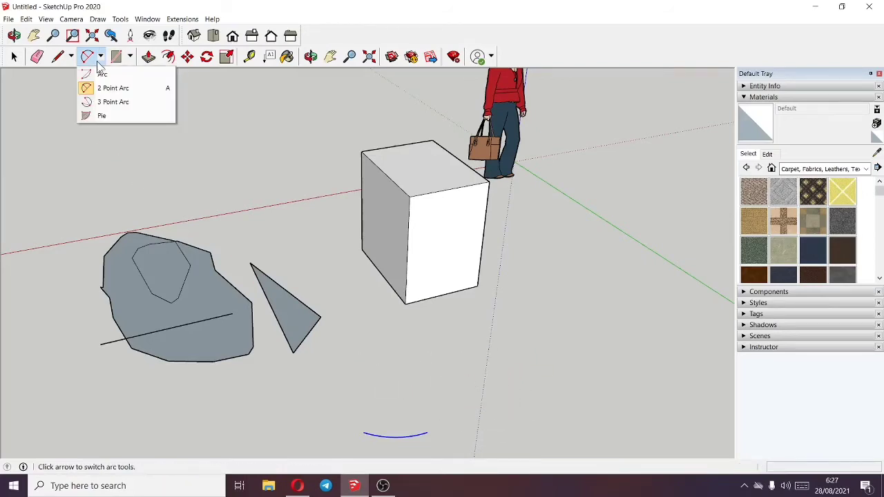
{"action": "left_click", "coordinate": [105, 102]}
{"action": "left_click", "coordinate": [442, 332]}
{"action": "left_click", "coordinate": [495, 395]}
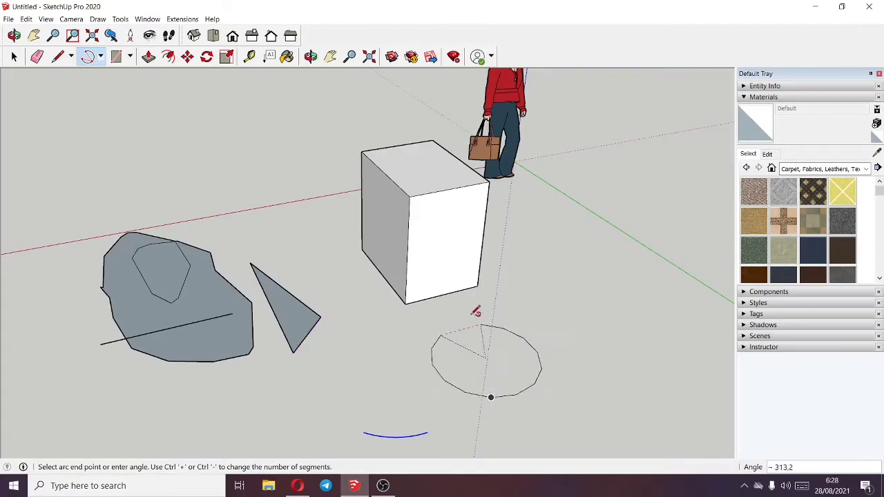
{"action": "key", "text": "Escape"}
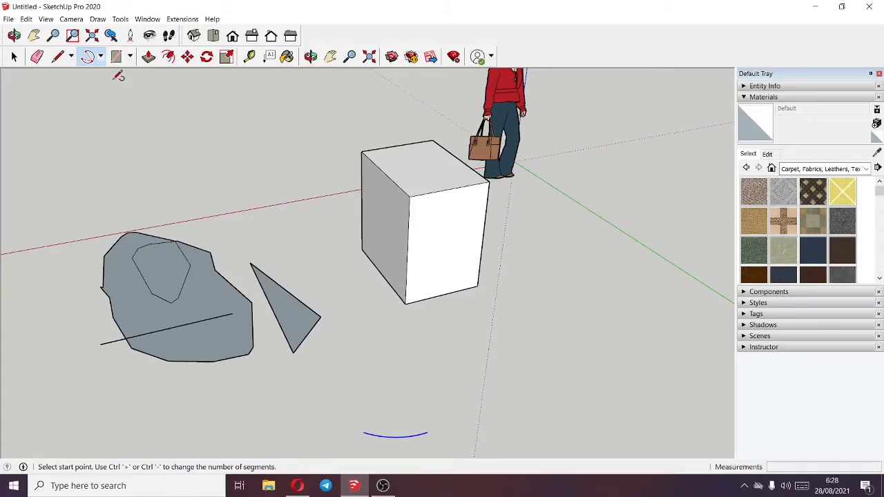
{"action": "left_click", "coordinate": [101, 56]}
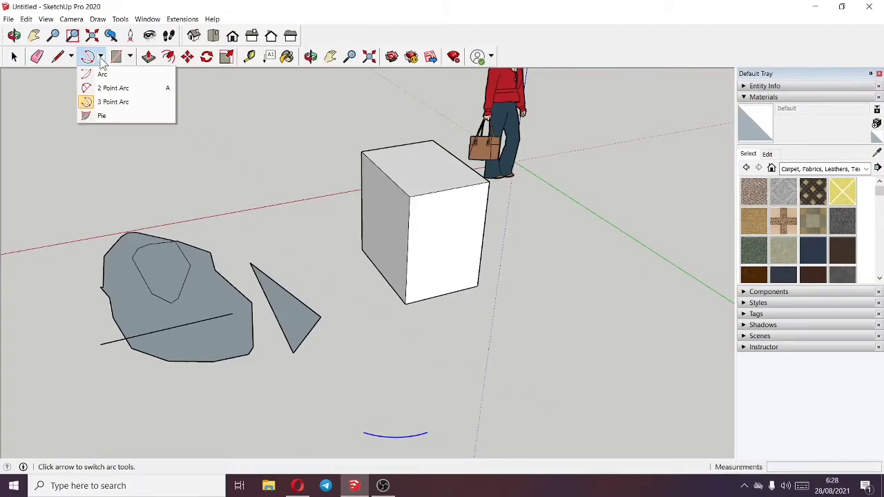
{"action": "left_click", "coordinate": [130, 57]}
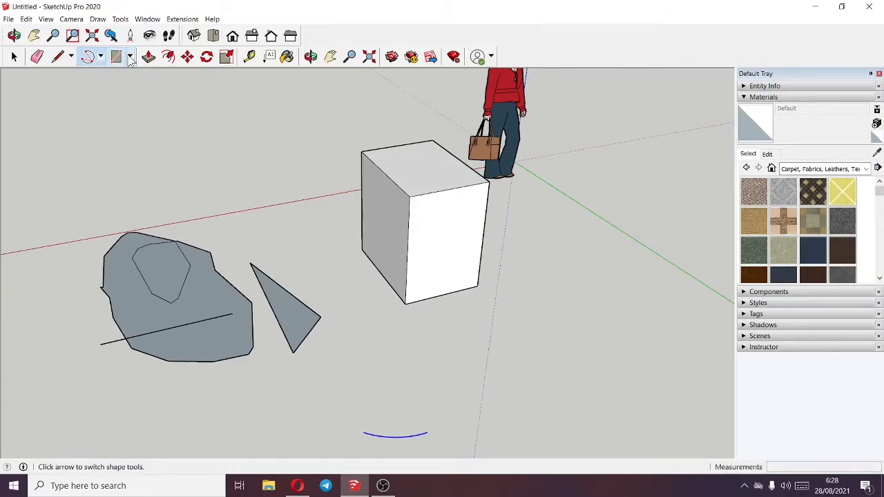
Step: Draw a rectangle about 2' by 2' 8" on the ground in front of the box
{"action": "left_click", "coordinate": [130, 58]}
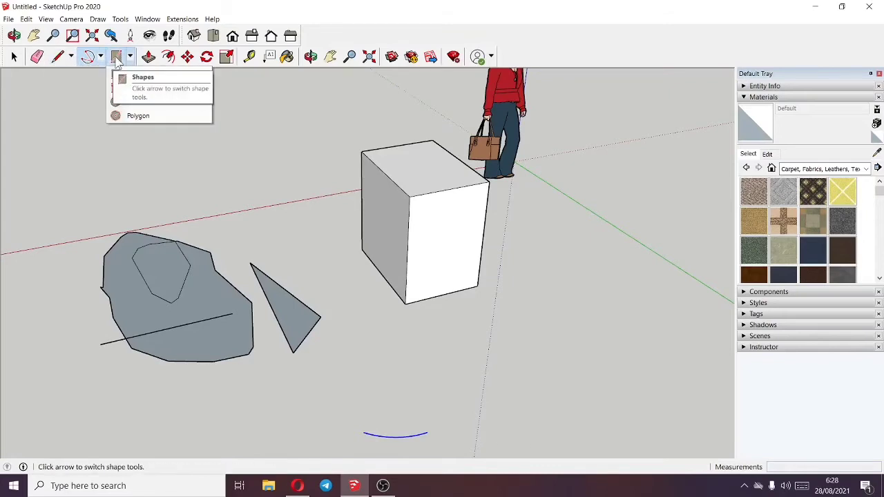
{"action": "left_click", "coordinate": [123, 60]}
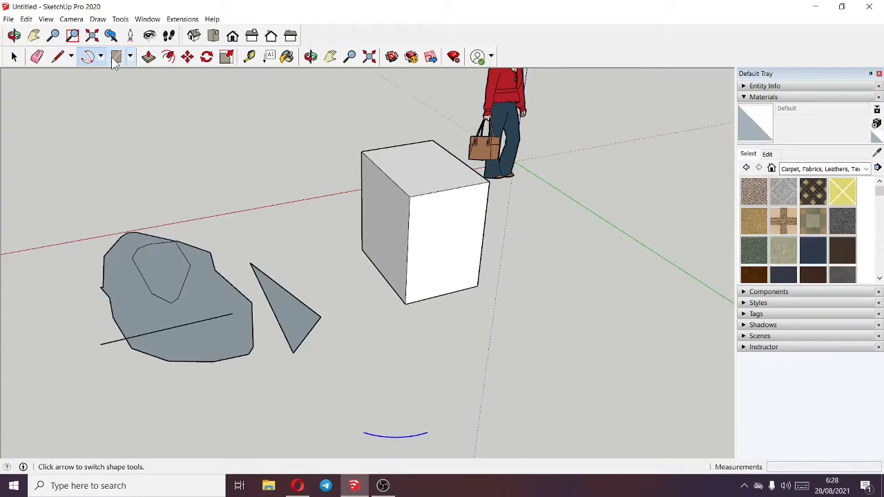
{"action": "left_click", "coordinate": [467, 354]}
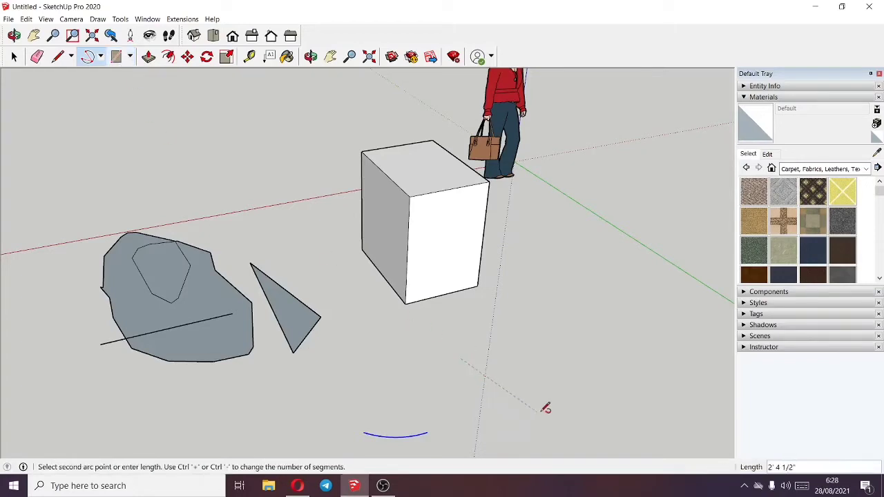
{"action": "left_click", "coordinate": [117, 57]}
{"action": "left_click", "coordinate": [472, 363]}
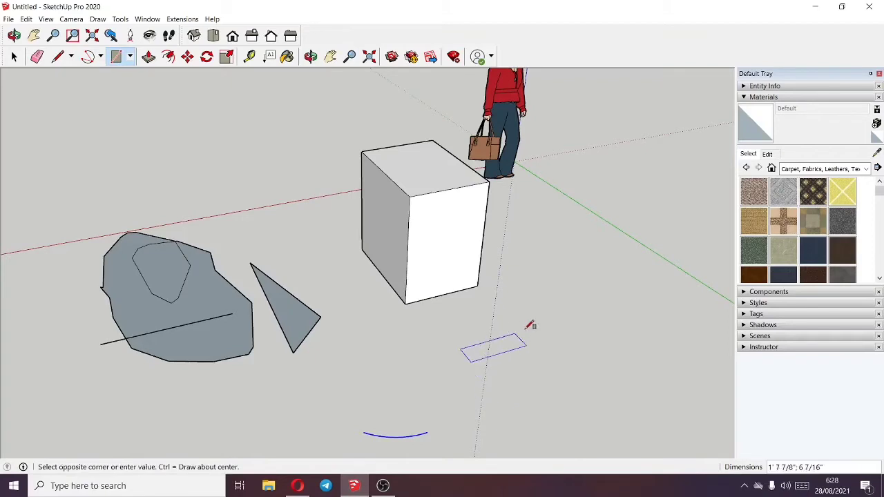
{"action": "left_click", "coordinate": [608, 413]}
Step: Draw a circle with a radius of about 1' 3" on the ground behind the rectangle
{"action": "left_click", "coordinate": [130, 56]}
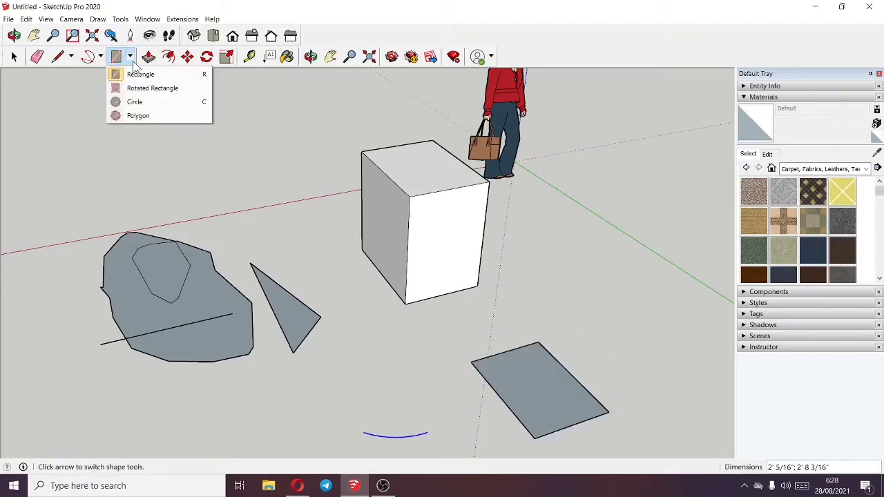
{"action": "left_click", "coordinate": [136, 101]}
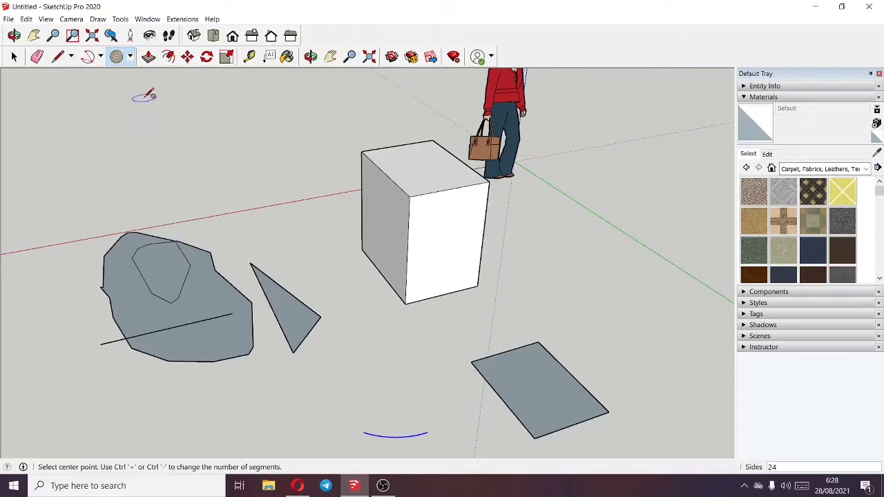
{"action": "left_click", "coordinate": [590, 306]}
{"action": "left_click", "coordinate": [613, 330]}
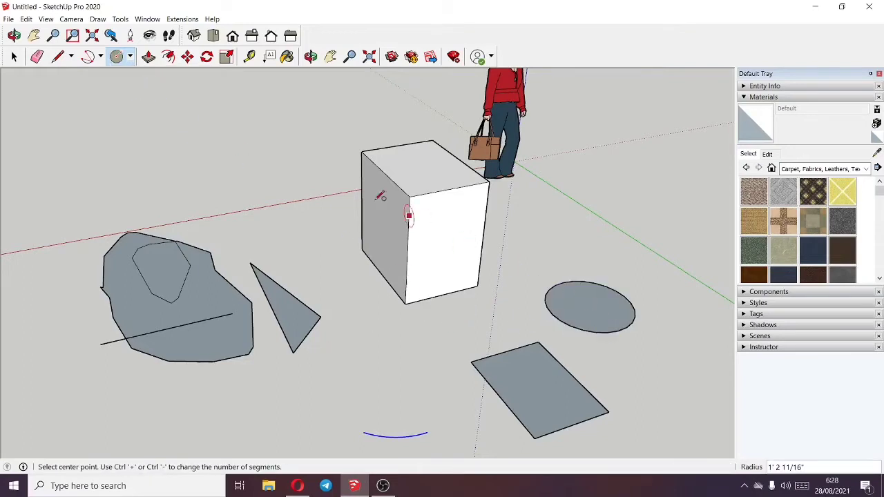
Step: Draw a six-sided polygon with an inscribed radius of about 1' on the ground between the arc and the box
{"action": "left_click", "coordinate": [130, 57]}
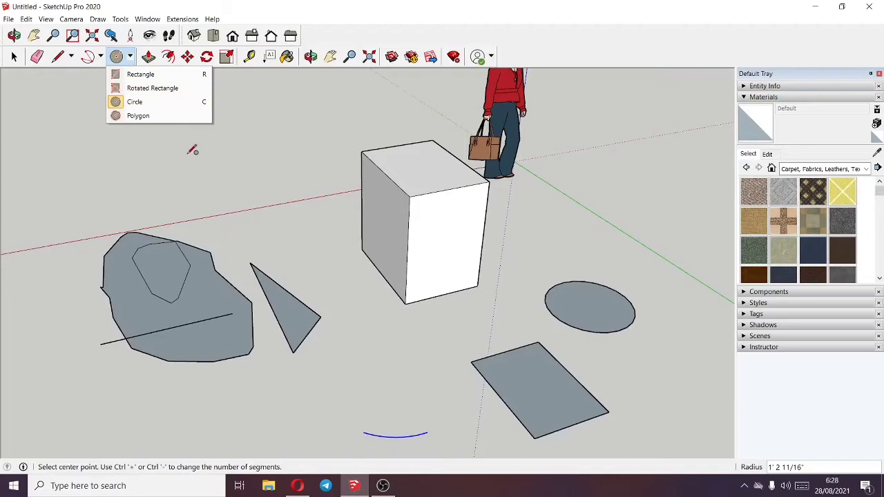
{"action": "left_click", "coordinate": [165, 118]}
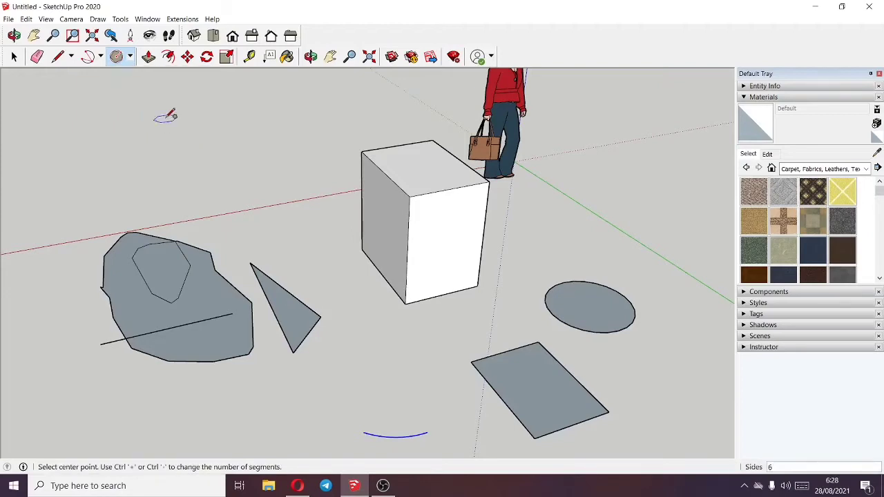
{"action": "left_click", "coordinate": [386, 364]}
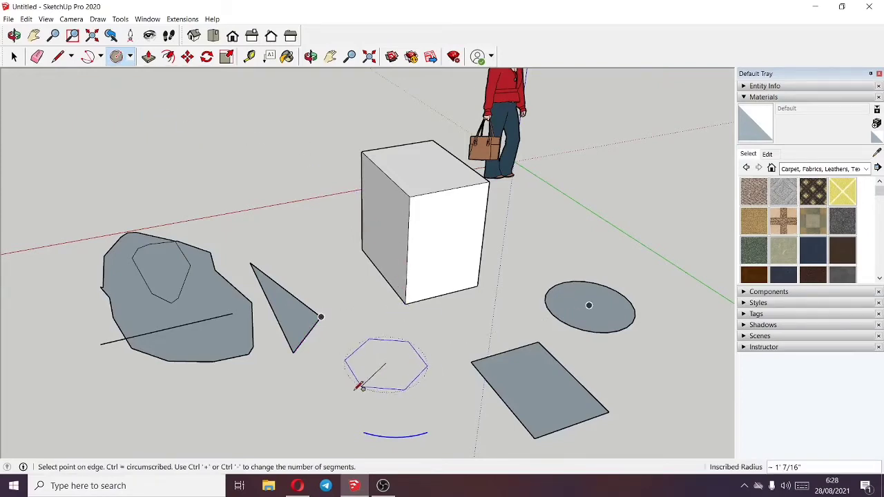
{"action": "left_click", "coordinate": [369, 385]}
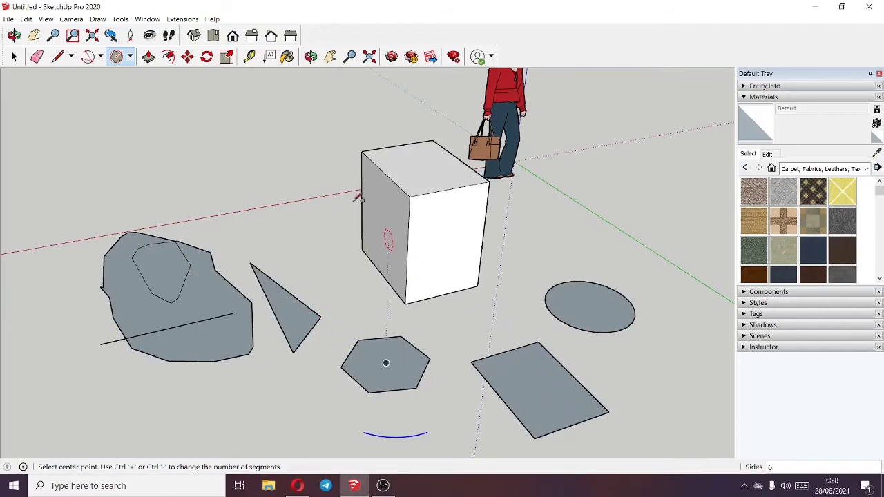
Step: Try pulling the hexagon up about 5' 1" with Push/Pull, and cancel it
{"action": "left_click", "coordinate": [149, 57]}
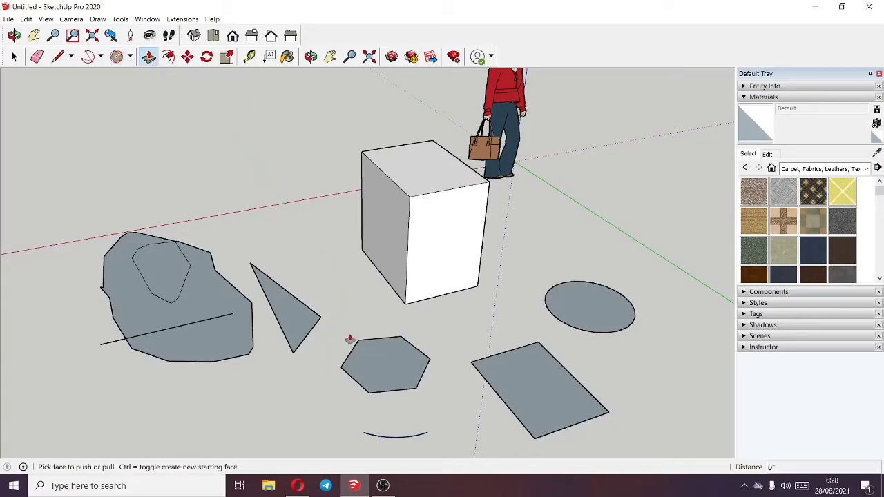
{"action": "left_click", "coordinate": [395, 350]}
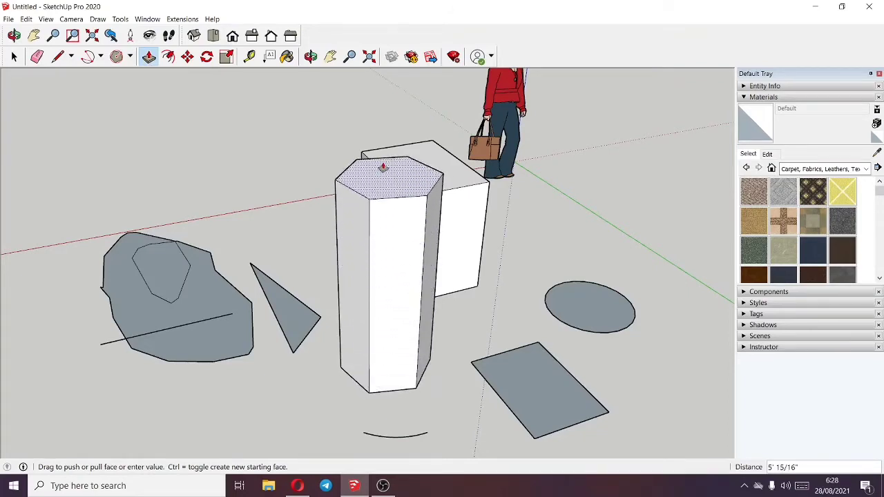
{"action": "key", "text": "Escape"}
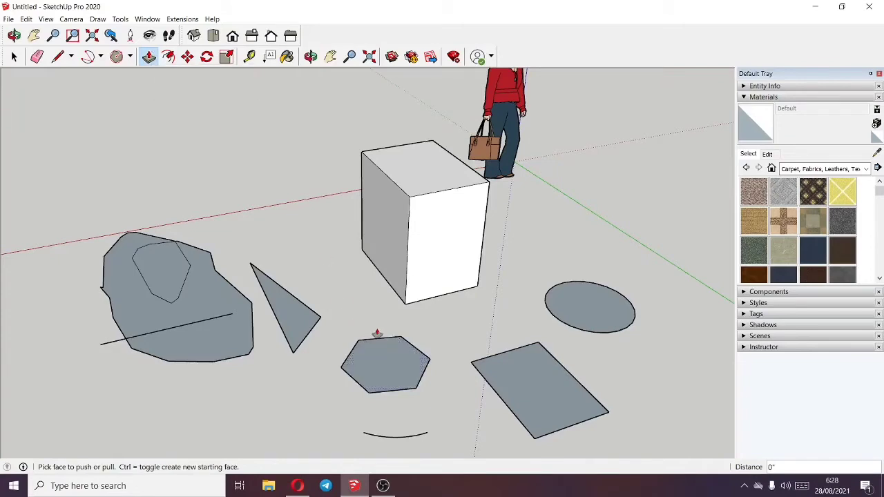
Step: Push/Pull the hexagon upward about 2' 9" into a prism
{"action": "left_click", "coordinate": [149, 56]}
{"action": "left_click", "coordinate": [388, 361]}
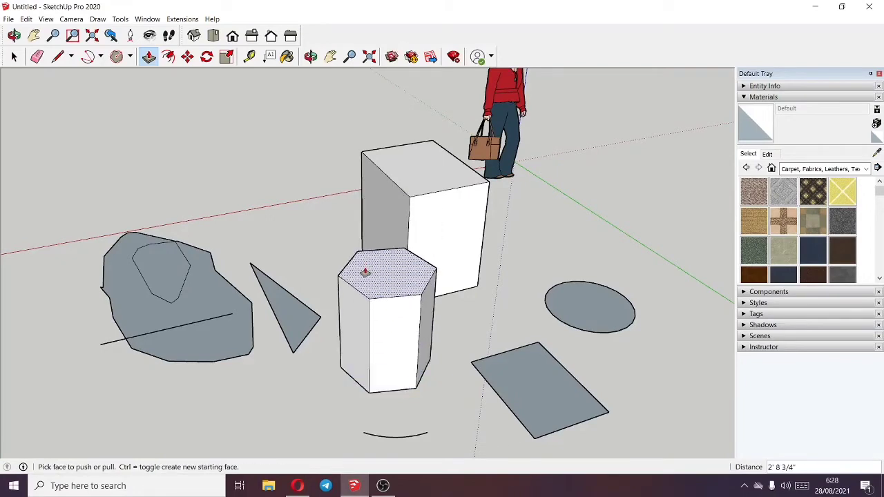
{"action": "left_click", "coordinate": [364, 273]}
Step: Push/Pull the ground rectangle up about 2' 8" and the circle up about 3' 7"
{"action": "left_click", "coordinate": [564, 368]}
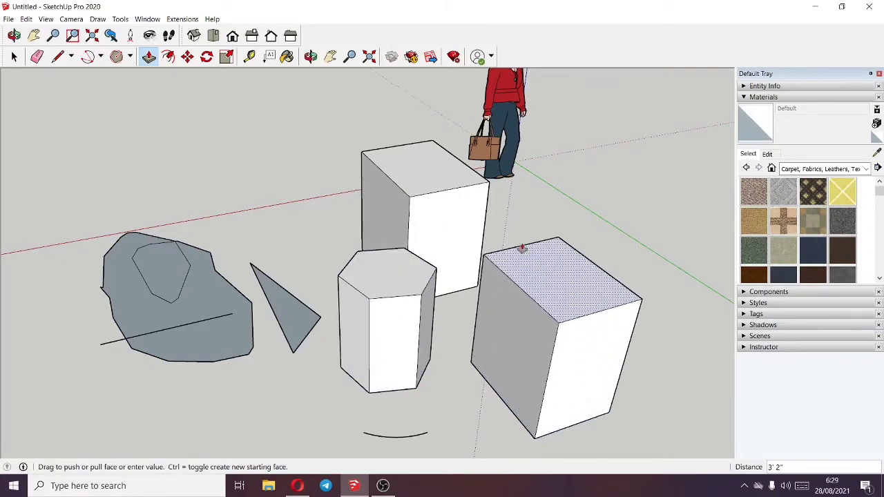
{"action": "left_click", "coordinate": [521, 262]}
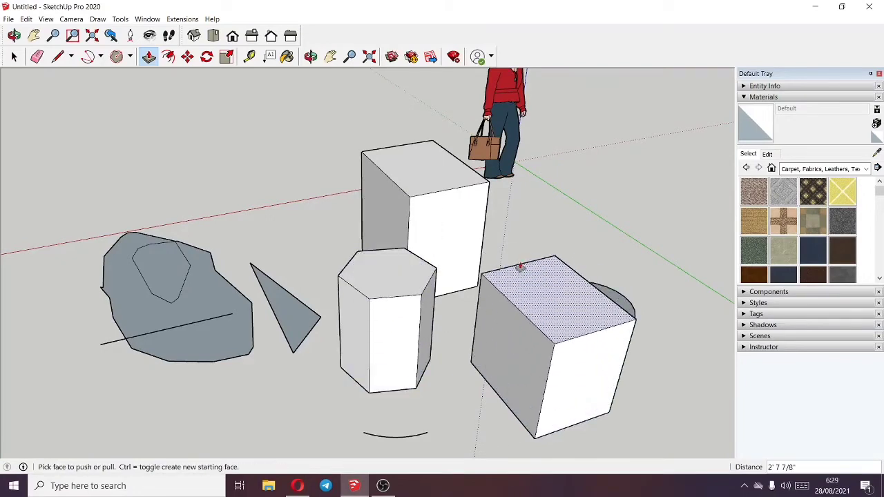
{"action": "left_click", "coordinate": [612, 293]}
{"action": "left_click", "coordinate": [620, 184]}
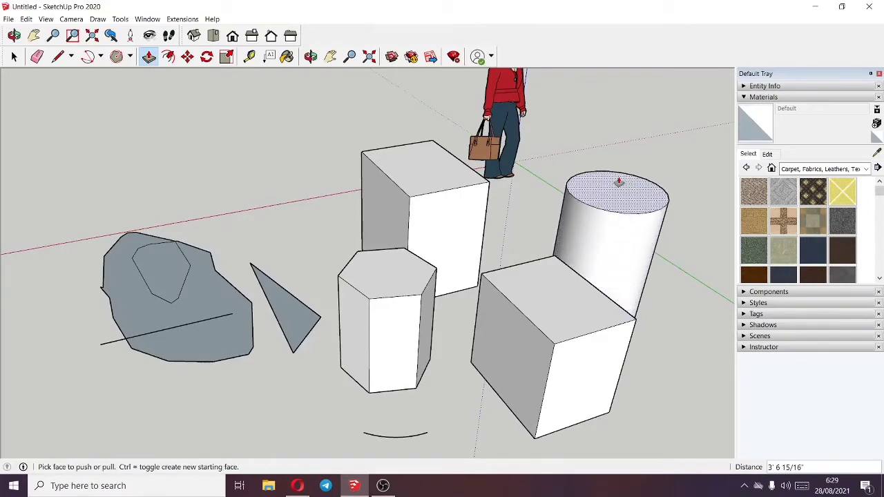
Step: Offset the outline of the hexagonal prism's top face inward by 5"
{"action": "left_click", "coordinate": [168, 56]}
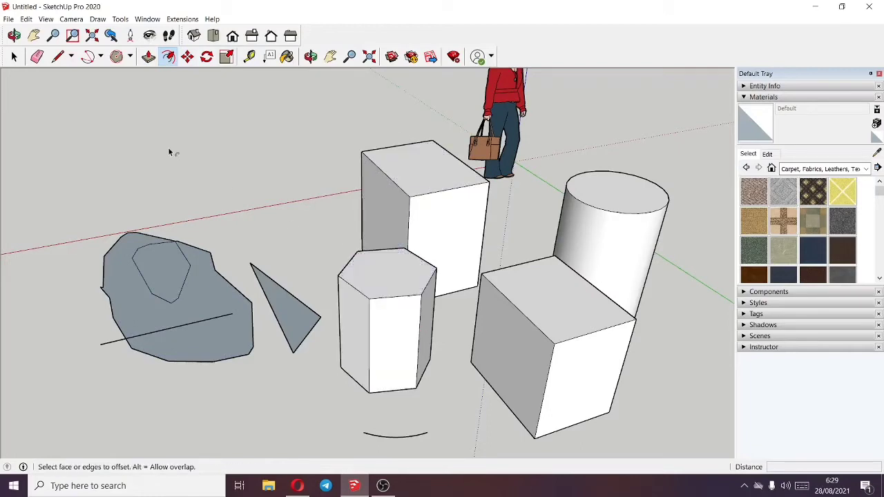
{"action": "left_click", "coordinate": [170, 58]}
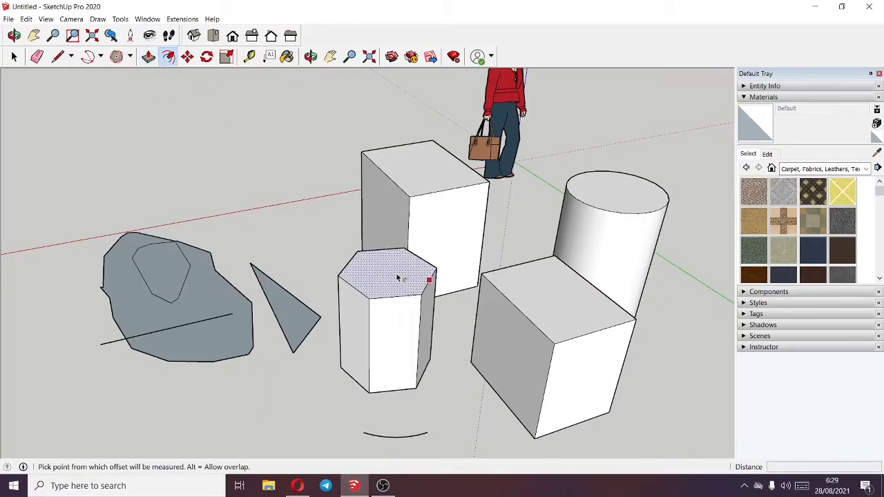
{"action": "left_click", "coordinate": [398, 278]}
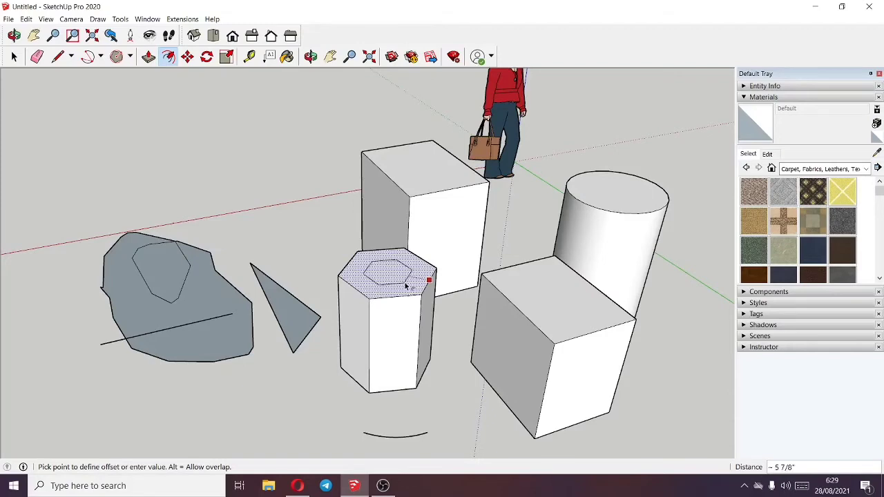
{"action": "key", "text": "Escape"}
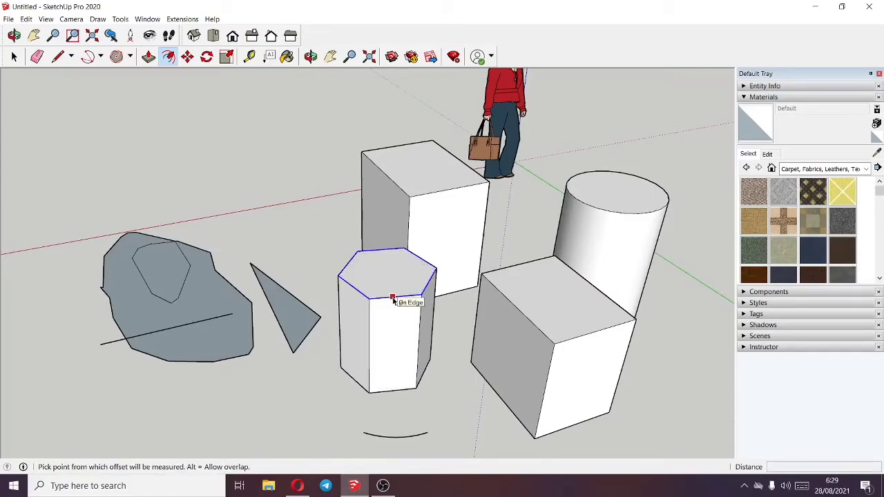
{"action": "left_click", "coordinate": [392, 297]}
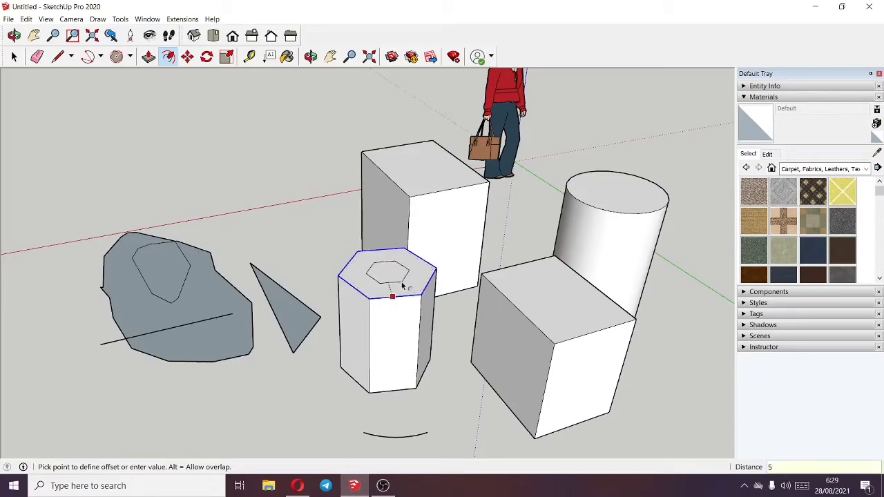
{"action": "key", "text": "Return"}
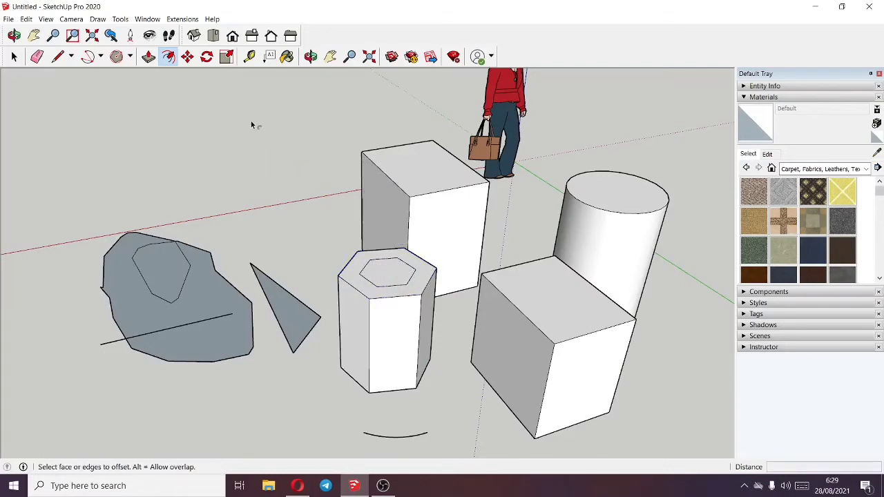
Step: Measure the distance between the outer and inner hexagon edges on the prism's top with the Tape Measure
{"action": "left_click", "coordinate": [249, 56]}
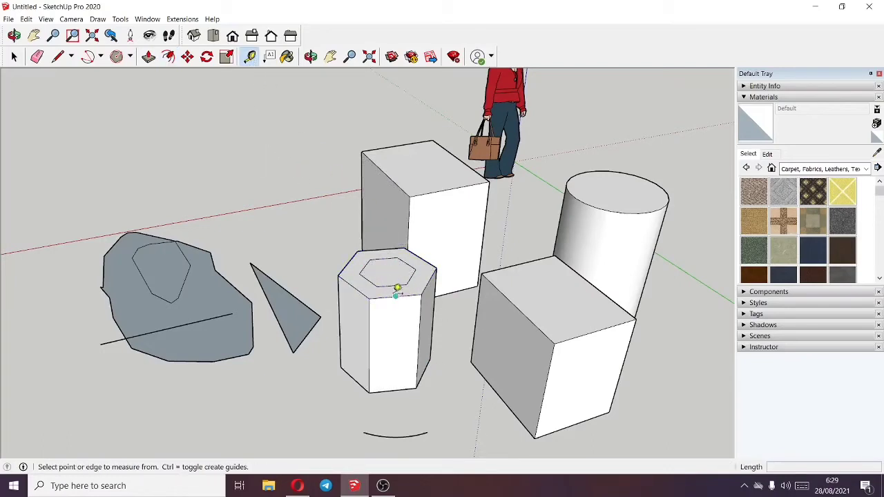
{"action": "left_click", "coordinate": [397, 289]}
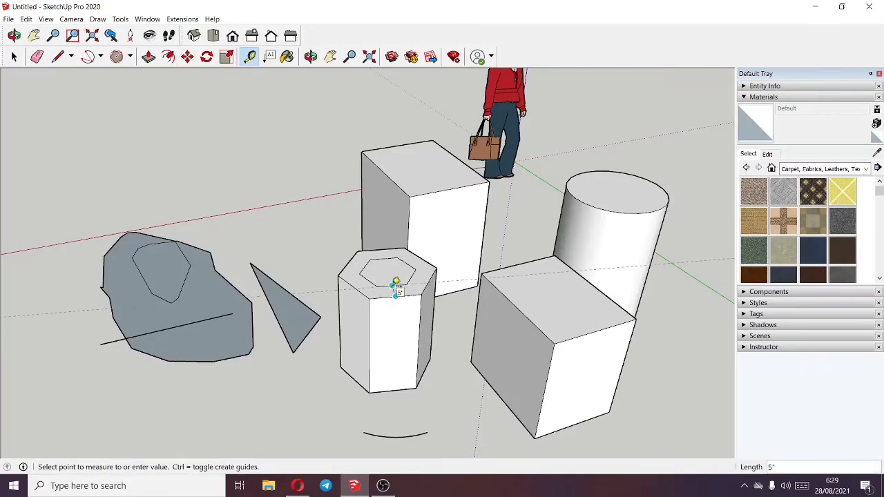
{"action": "scroll", "coordinate": [396, 283], "scroll_direction": "up", "scroll_amount": 6}
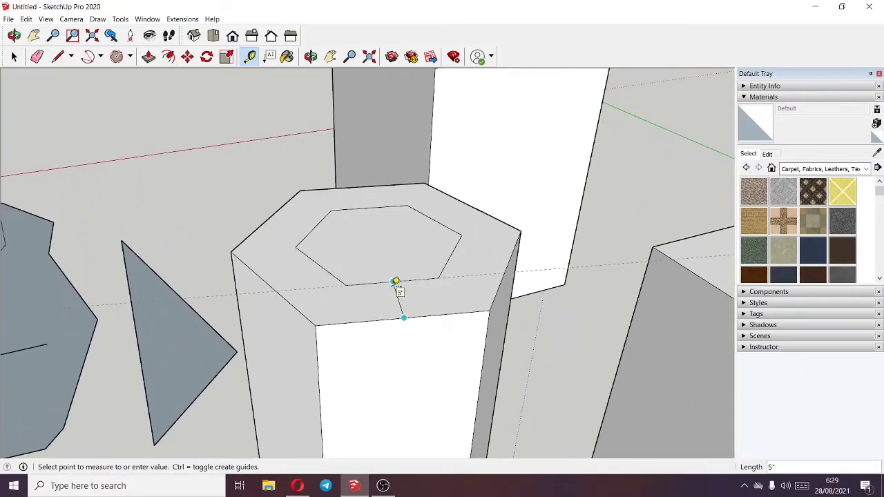
{"action": "scroll", "coordinate": [396, 281], "scroll_direction": "down", "scroll_amount": 8}
{"action": "key", "text": "Escape"}
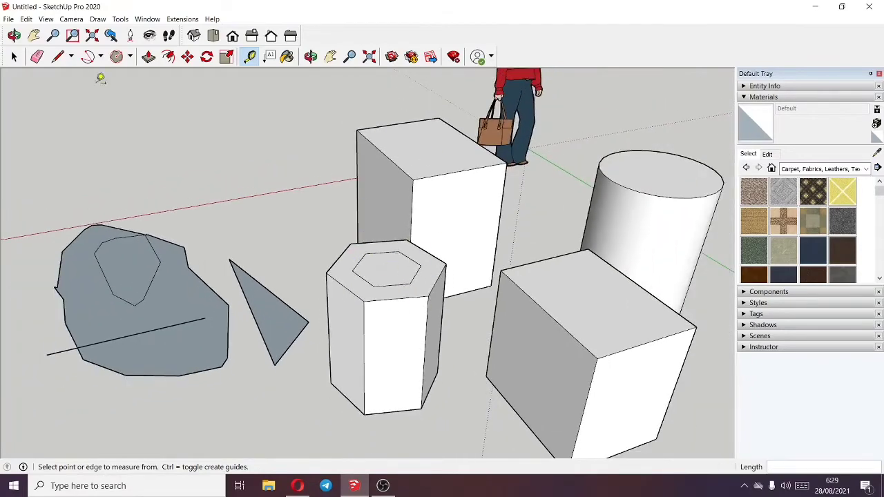
Step: Push the inner hexagon down into the prism to hollow it out
{"action": "left_click", "coordinate": [148, 56]}
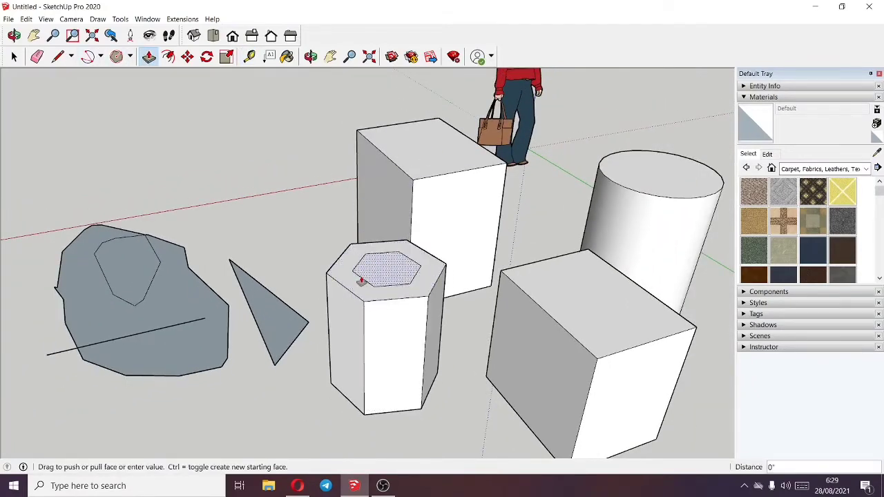
{"action": "left_click_drag", "start_coordinate": [358, 284], "coordinate": [342, 247]}
{"action": "left_click", "coordinate": [343, 247]}
{"action": "middle_click_drag", "start_coordinate": [424, 214], "coordinate": [330, 210]}
Step: Select the front box and the shapes behind it with a crossing selection, and clear the selection
{"action": "left_click", "coordinate": [187, 56]}
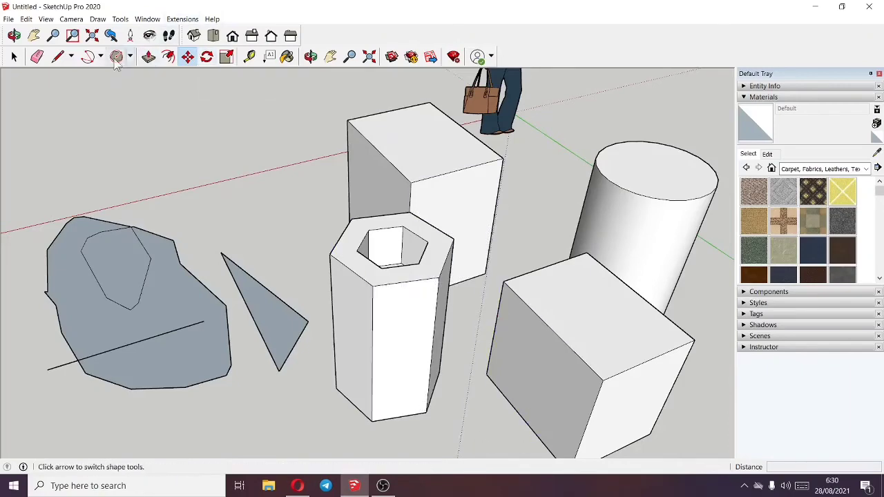
{"action": "key", "text": "space"}
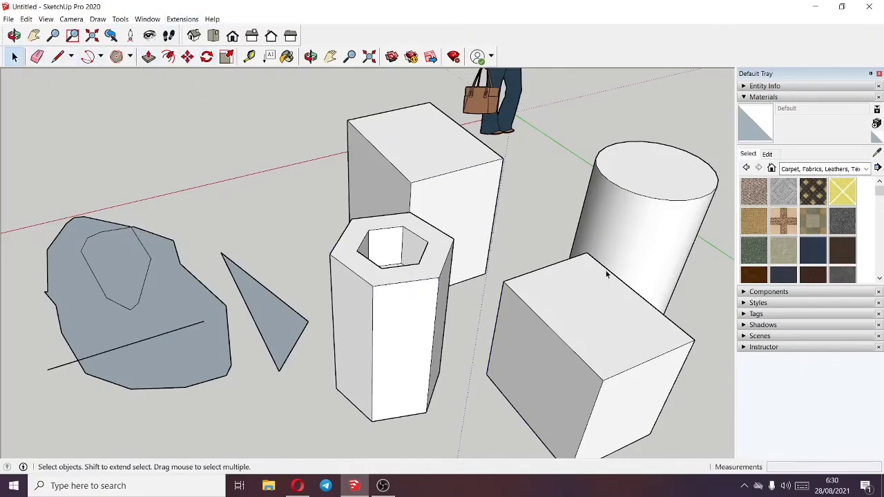
{"action": "middle_click_drag", "start_coordinate": [606, 274], "coordinate": [410, 153]}
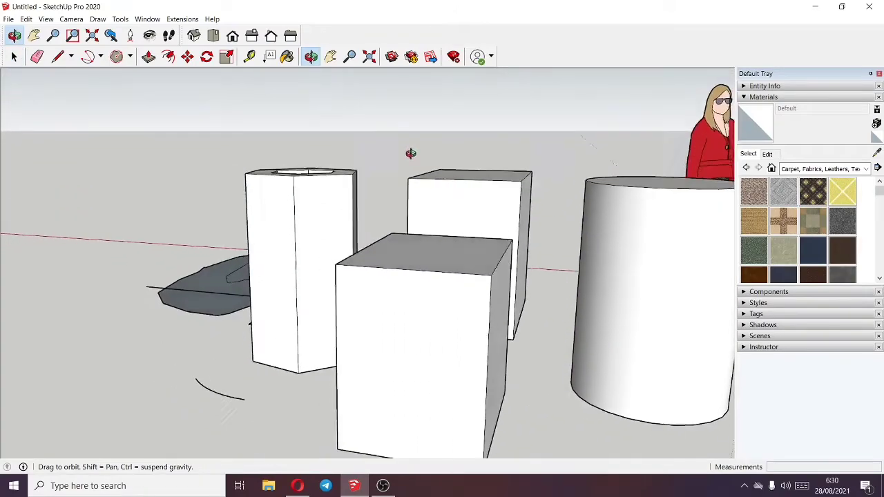
{"action": "middle_click_drag", "start_coordinate": [608, 316], "coordinate": [392, 235]}
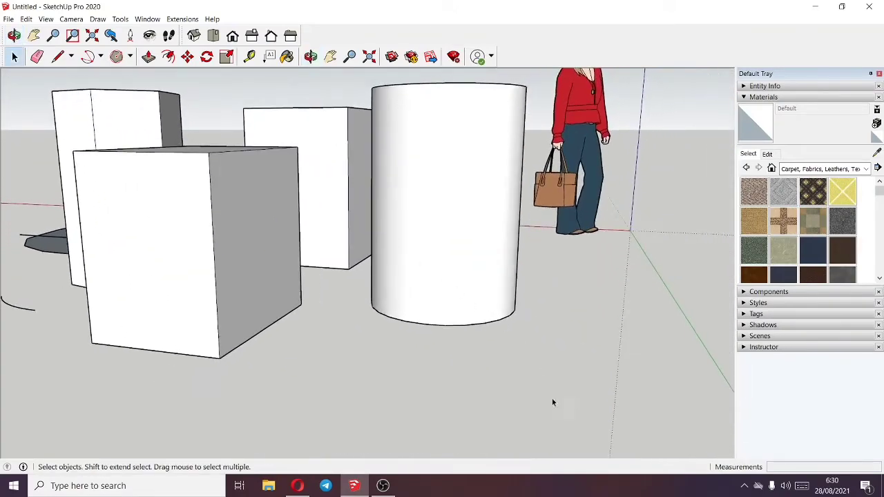
{"action": "left_click_drag", "start_coordinate": [36, 147], "coordinate": [33, 146]}
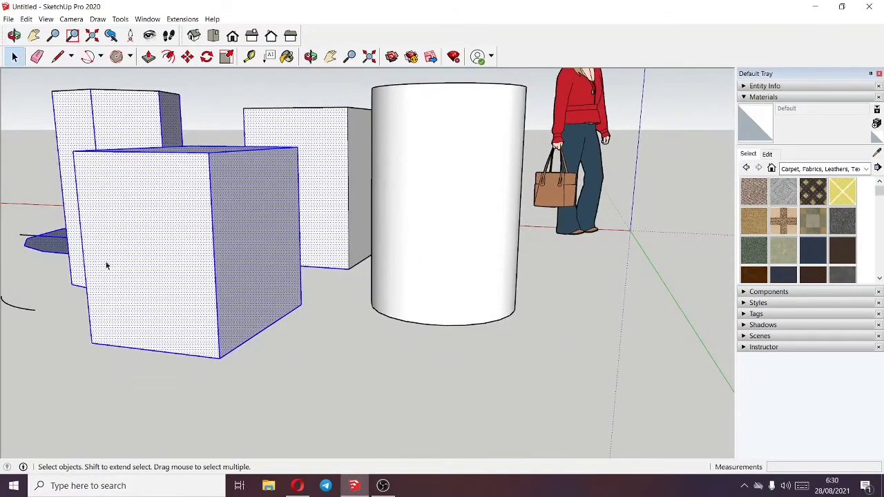
{"action": "middle_click_drag", "start_coordinate": [193, 171], "coordinate": [424, 338]}
{"action": "left_click", "coordinate": [409, 203]}
{"action": "middle_click_drag", "start_coordinate": [408, 203], "coordinate": [408, 235]}
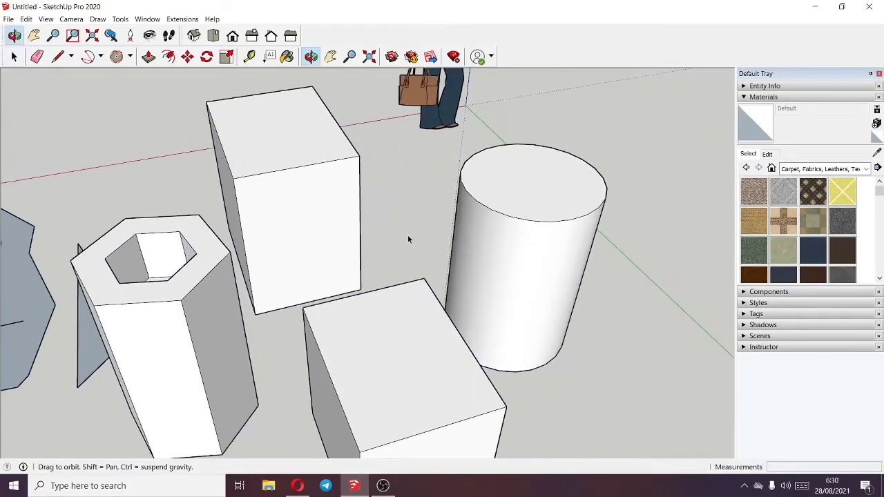
Step: Select the whole front box with a selection window from the top view and move it away from the other shapes by its bottom corner
{"action": "left_click", "coordinate": [215, 36]}
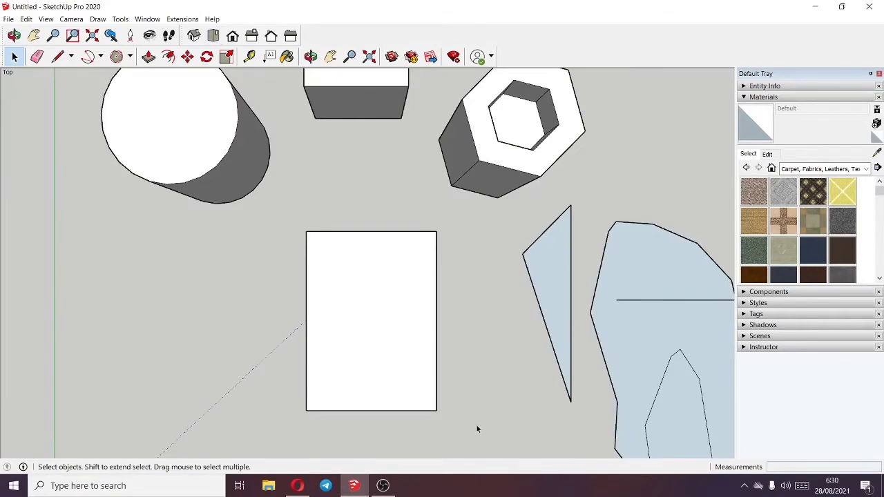
{"action": "left_click_drag", "start_coordinate": [475, 414], "coordinate": [311, 249]}
{"action": "middle_click_drag", "start_coordinate": [316, 270], "coordinate": [566, 167]}
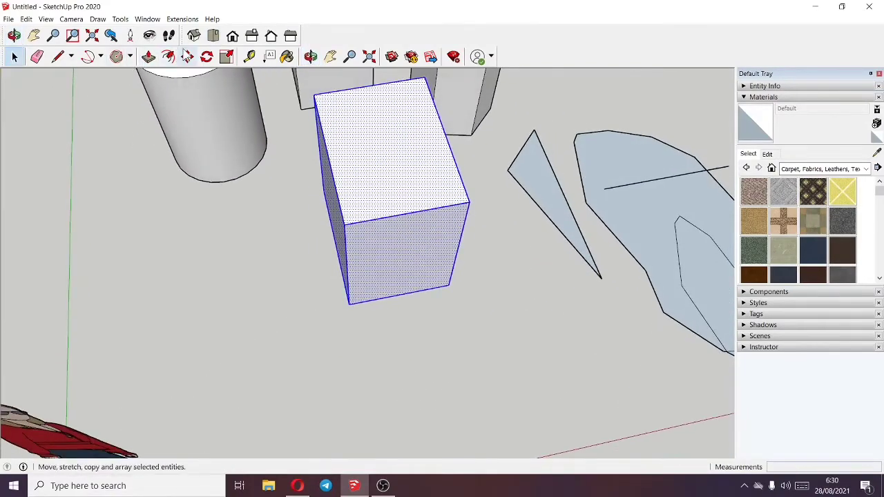
{"action": "left_click", "coordinate": [188, 57]}
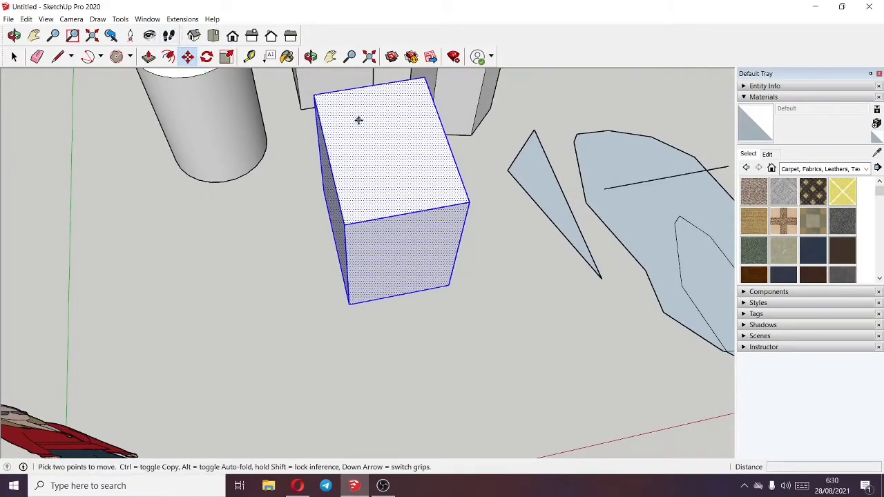
{"action": "left_click", "coordinate": [348, 306]}
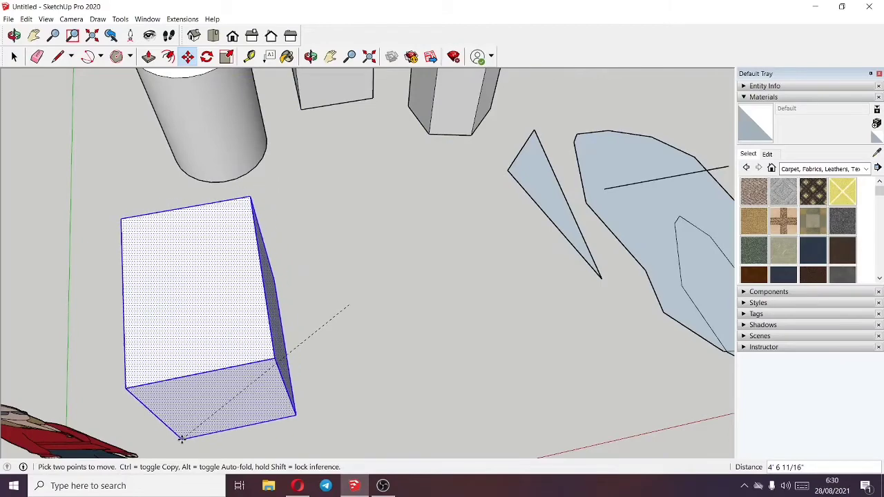
{"action": "left_click", "coordinate": [169, 447]}
{"action": "key", "text": "Escape"}
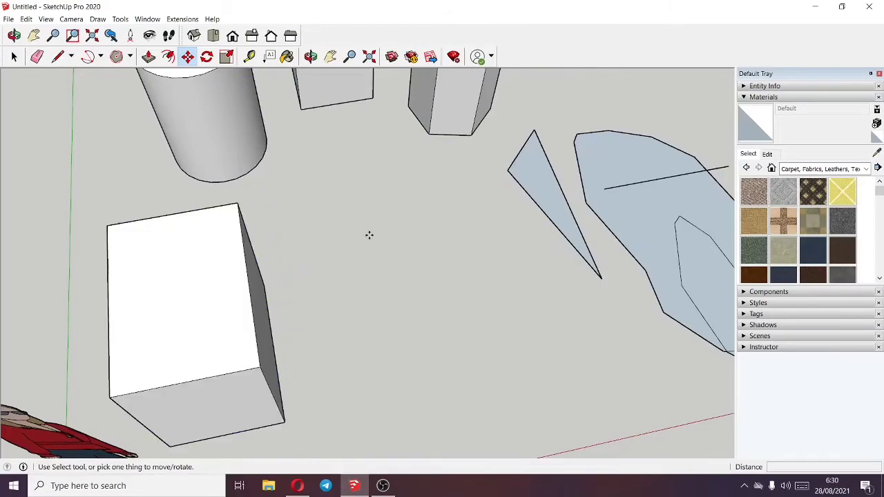
Step: Try to rotate only the top face of the rear box about the face's centre
{"action": "middle_click_drag", "start_coordinate": [377, 219], "coordinate": [286, 197]}
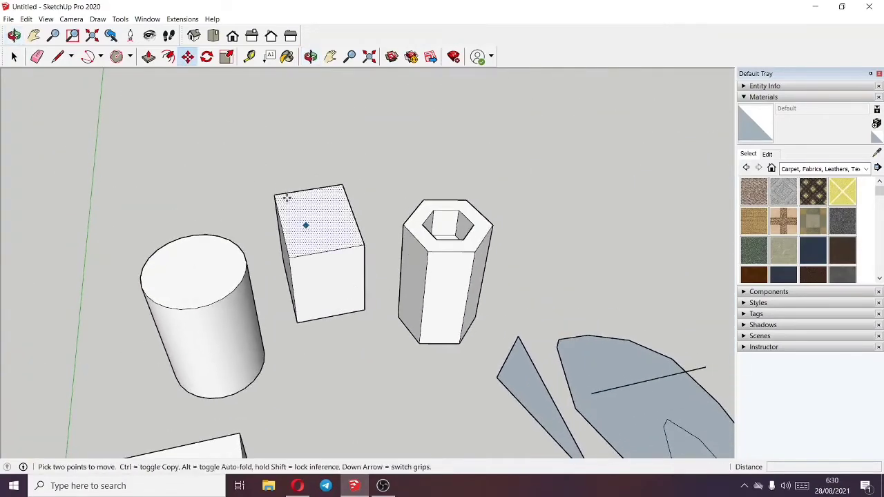
{"action": "left_click", "coordinate": [207, 56]}
{"action": "middle_click_drag", "start_coordinate": [343, 322], "coordinate": [343, 296]}
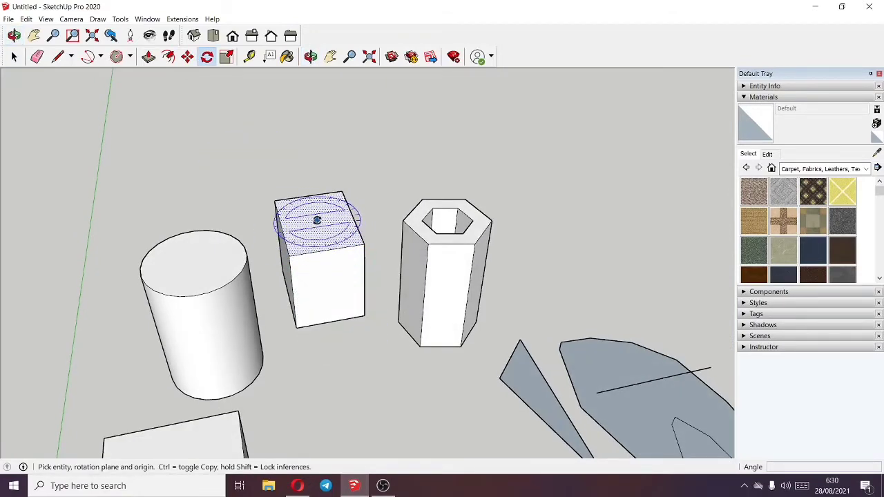
{"action": "middle_click_drag", "start_coordinate": [315, 218], "coordinate": [322, 283]}
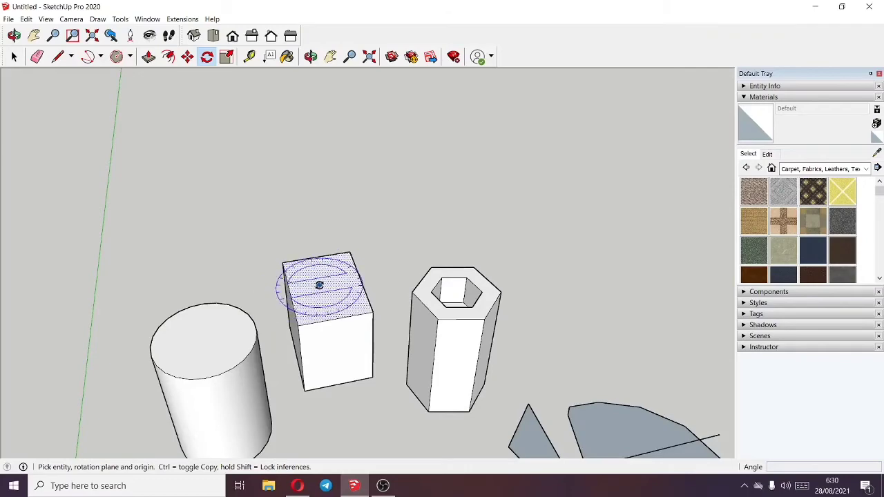
{"action": "left_click_drag", "start_coordinate": [325, 286], "coordinate": [322, 288]}
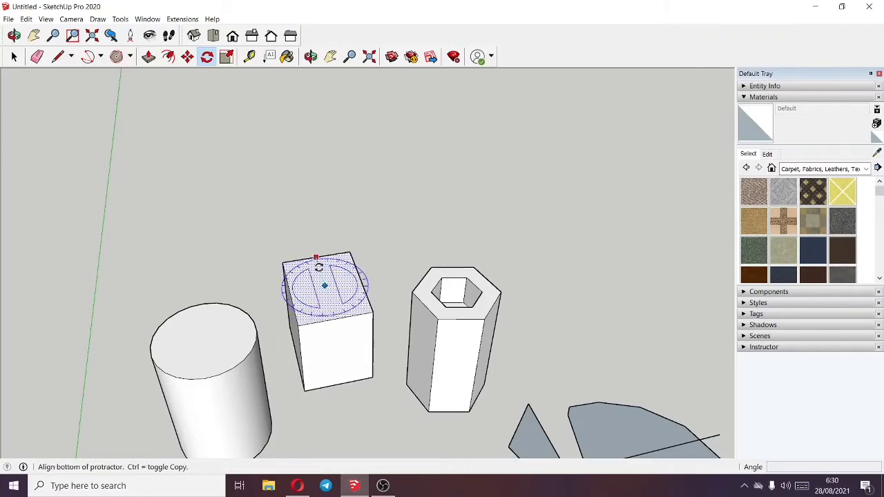
{"action": "scroll", "coordinate": [319, 267], "scroll_direction": "up", "scroll_amount": 5}
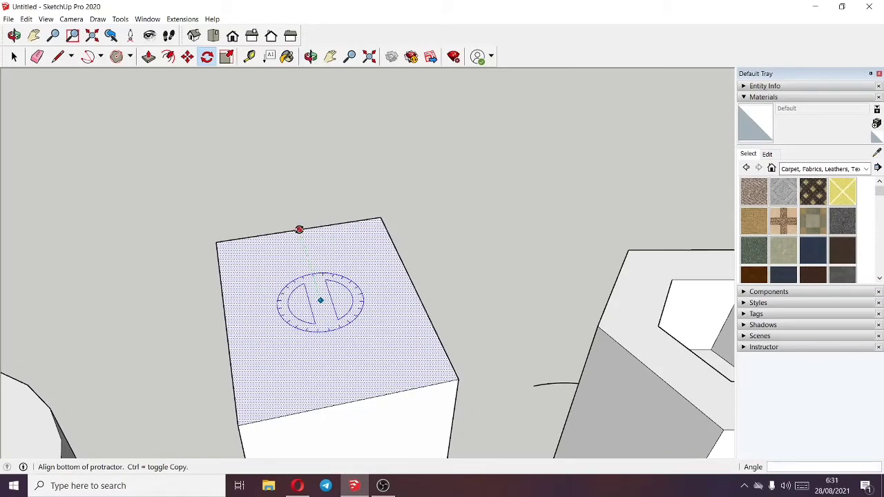
{"action": "left_click", "coordinate": [299, 229]}
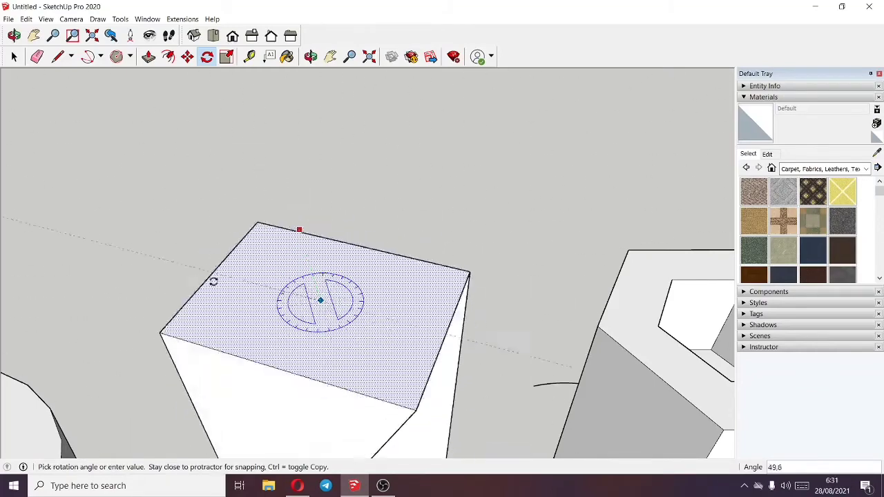
{"action": "scroll", "coordinate": [343, 288], "scroll_direction": "down", "scroll_amount": 5}
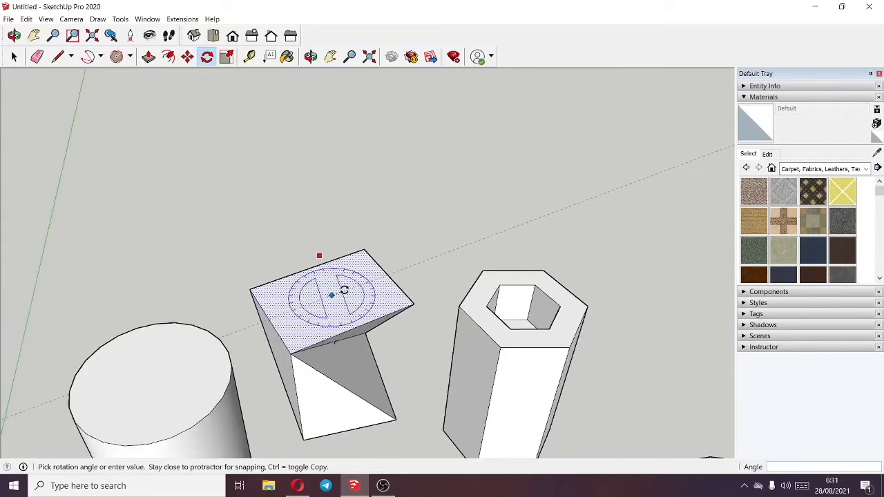
{"action": "scroll", "coordinate": [335, 297], "scroll_direction": "down", "scroll_amount": 2}
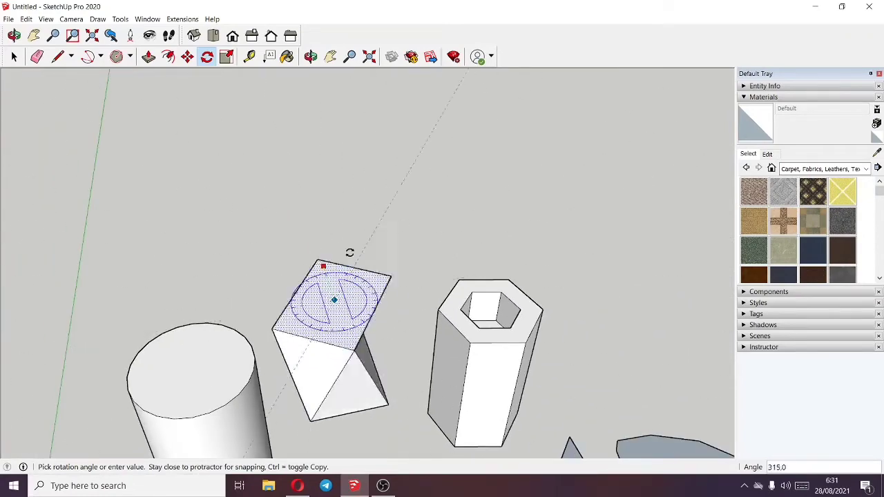
{"action": "key", "text": "Escape"}
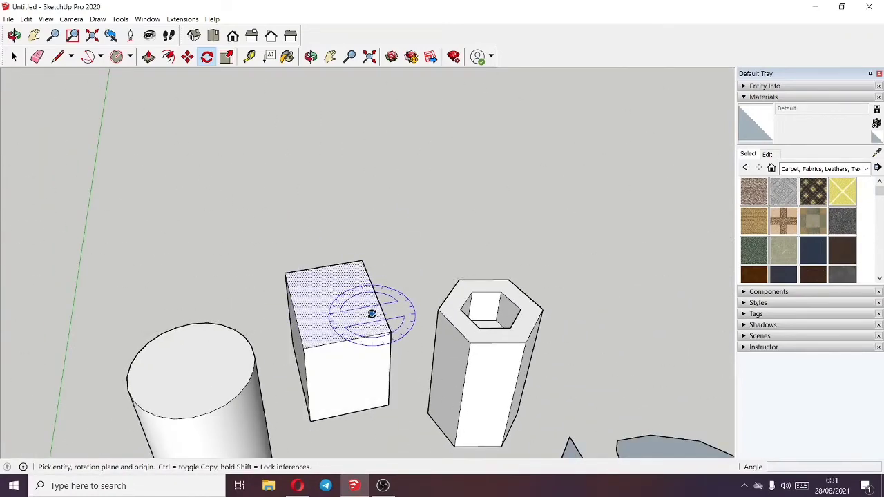
Step: Select the entire box between the cylinder and the hexagonal prism with a selection window
{"action": "key", "text": "space"}
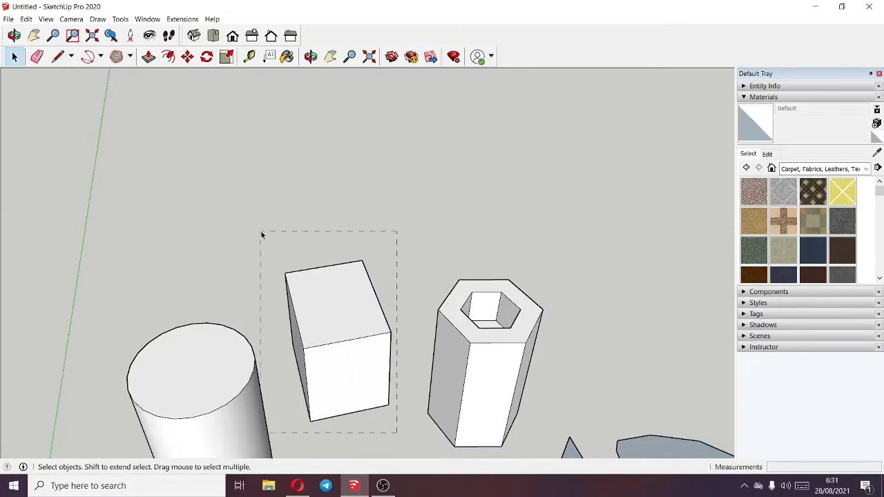
{"action": "left_click_drag", "start_coordinate": [281, 223], "coordinate": [293, 232]}
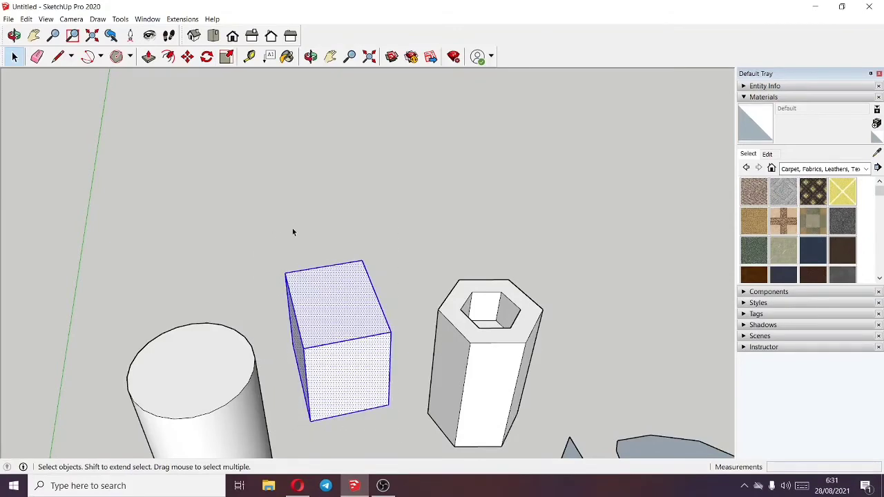
Step: Try to rotate the selected box in the plane of its top face, and in the plane of its front face
{"action": "left_click", "coordinate": [206, 57]}
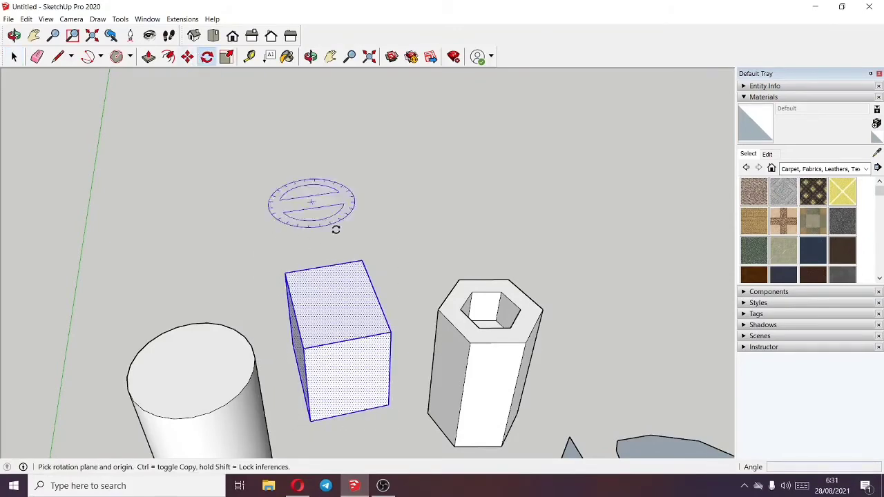
{"action": "left_click", "coordinate": [350, 341]}
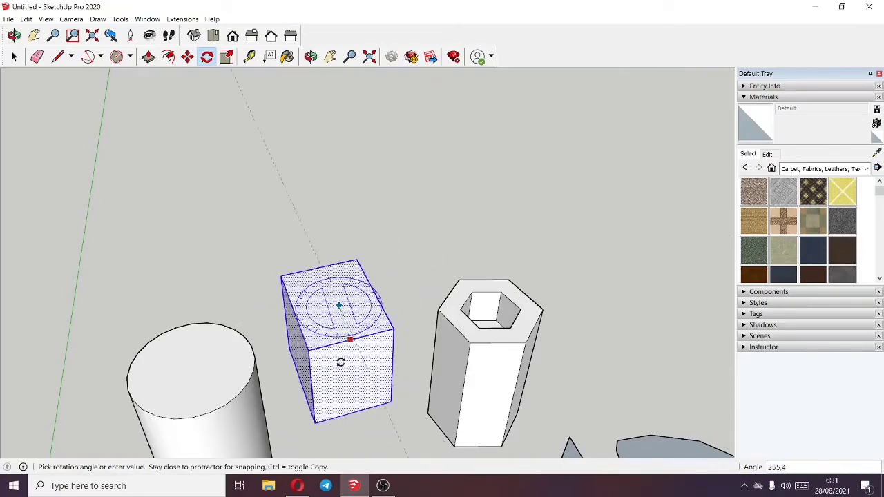
{"action": "left_click", "coordinate": [364, 219]}
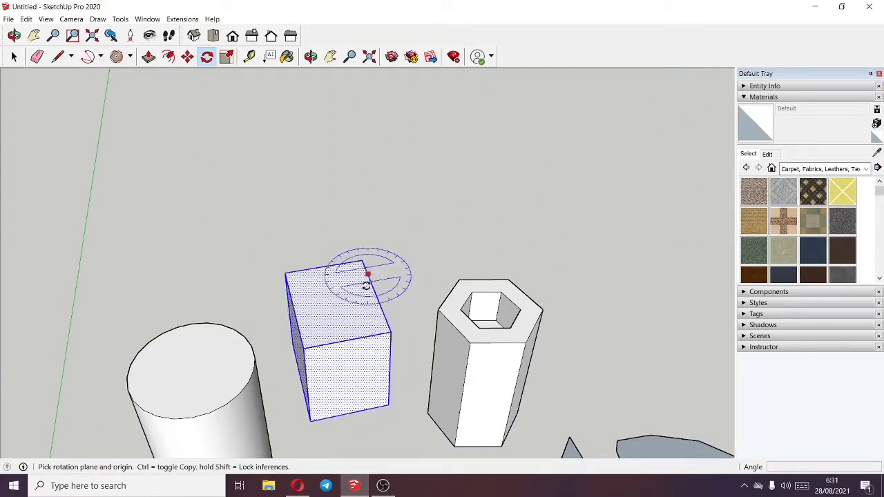
{"action": "left_click", "coordinate": [347, 382]}
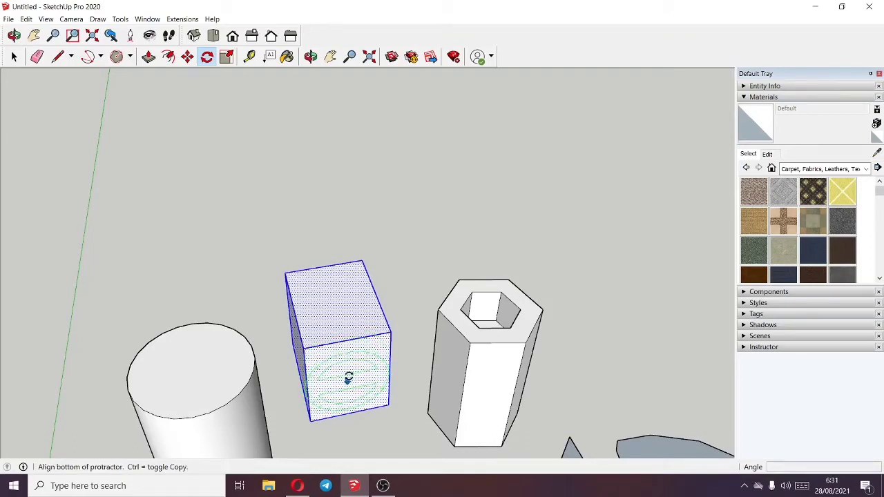
{"action": "left_click", "coordinate": [345, 341]}
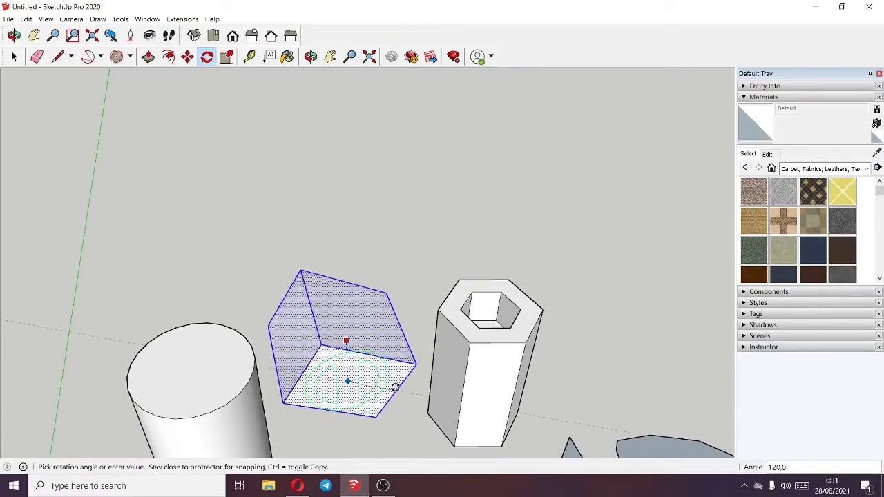
{"action": "left_click", "coordinate": [366, 314]}
{"action": "key", "text": "space"}
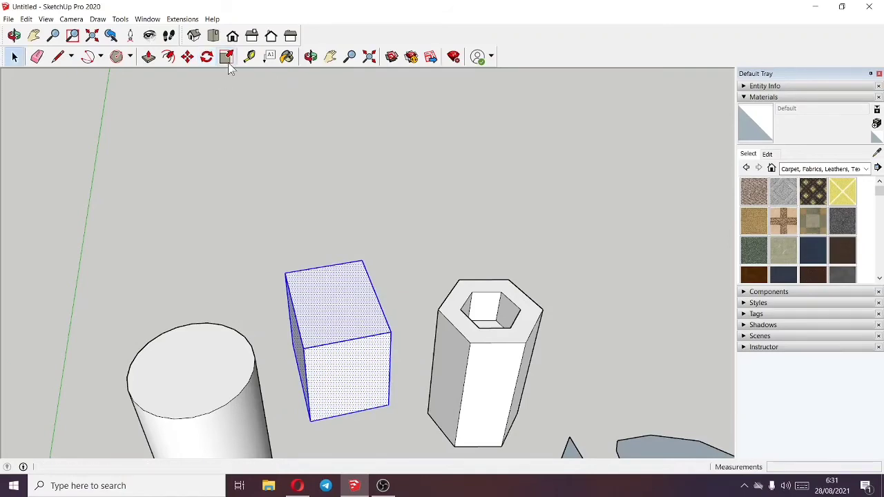
Step: Scale the selected box uniformly by a factor of 2 from its upper rear corner, and clear the selection
{"action": "left_click", "coordinate": [226, 57]}
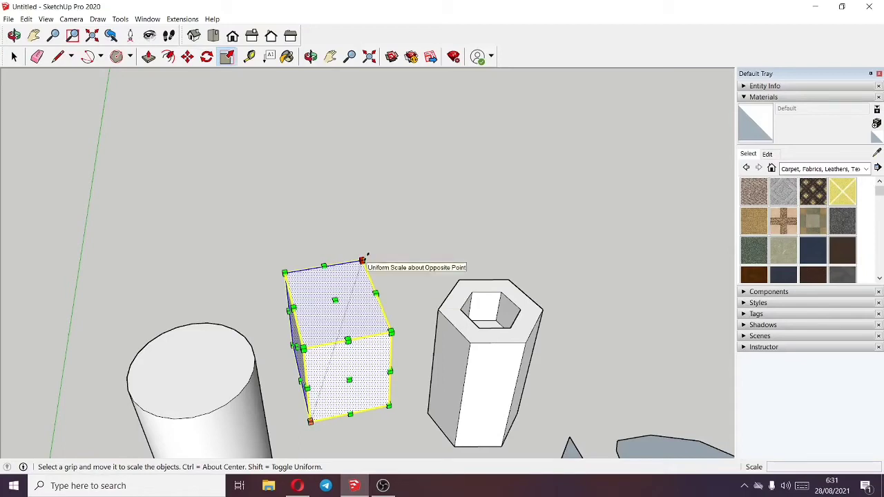
{"action": "left_click_drag", "start_coordinate": [362, 261], "coordinate": [370, 177]}
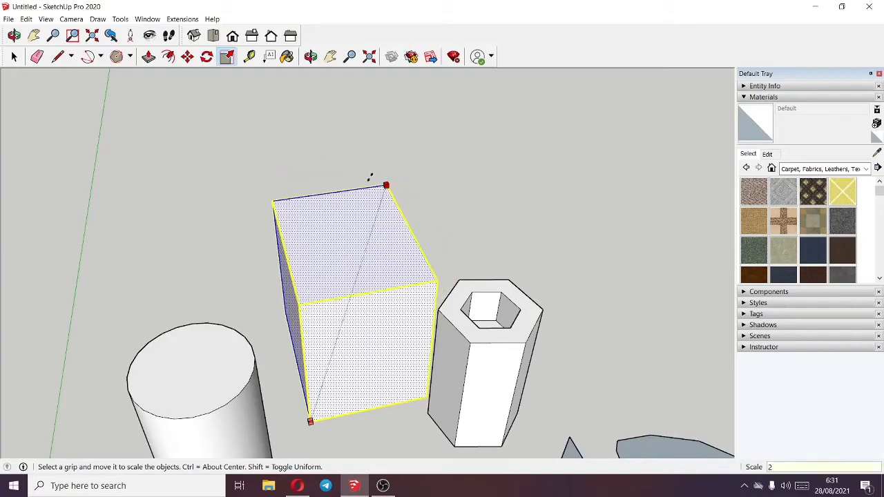
{"action": "key", "text": "Return"}
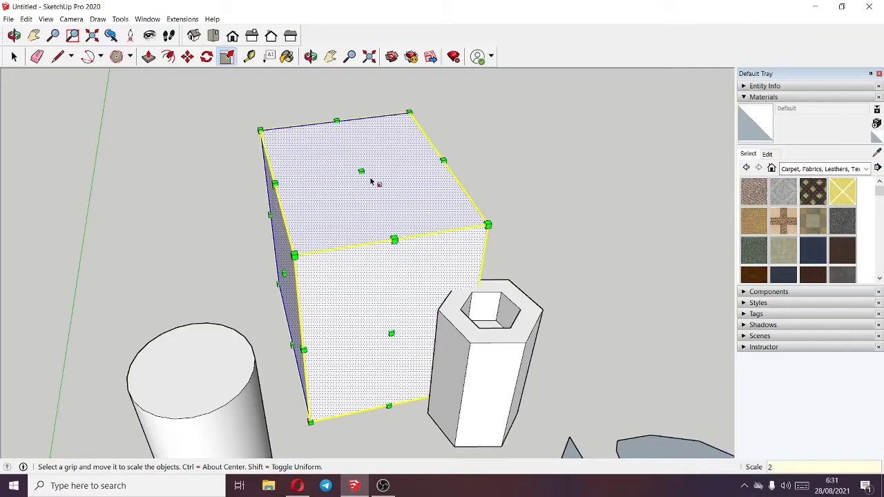
{"action": "left_click", "coordinate": [506, 158]}
{"action": "left_click", "coordinate": [389, 224]}
{"action": "left_click", "coordinate": [368, 145]}
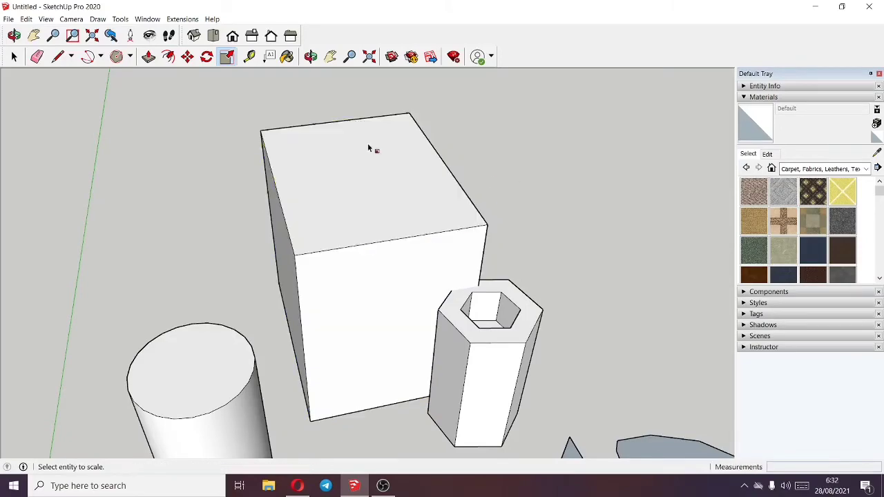
Step: Select the enlarged box's top face and measure its side edge from corner to corner in both directions with the Tape Measure
{"action": "left_click", "coordinate": [368, 149]}
{"action": "key", "text": "space"}
{"action": "key", "text": "t"}
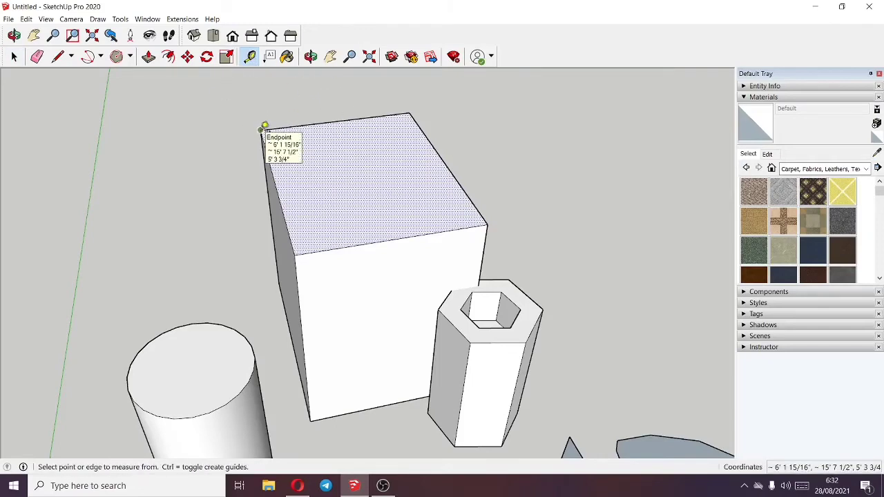
{"action": "left_click", "coordinate": [261, 129]}
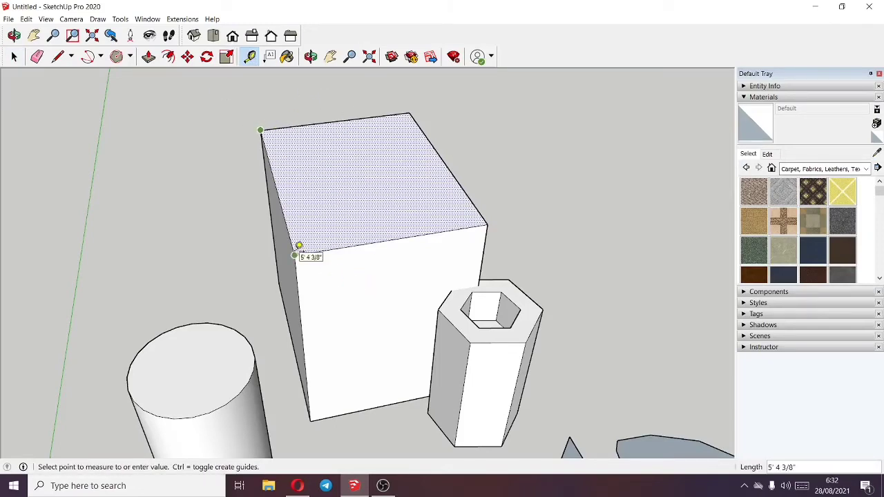
{"action": "left_click", "coordinate": [295, 255]}
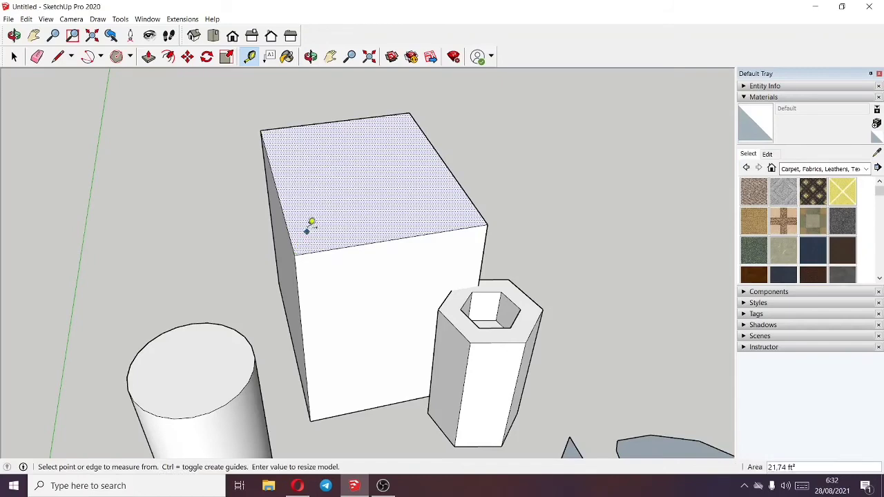
{"action": "left_click", "coordinate": [262, 129]}
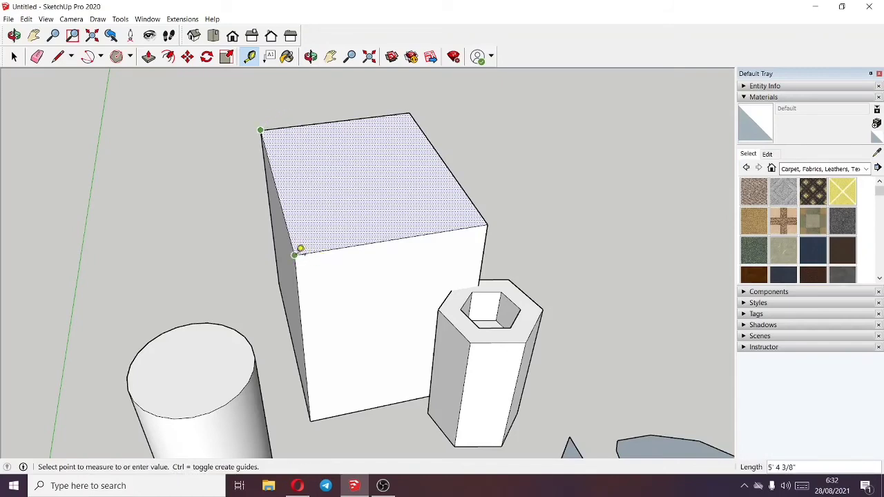
{"action": "left_click", "coordinate": [302, 250]}
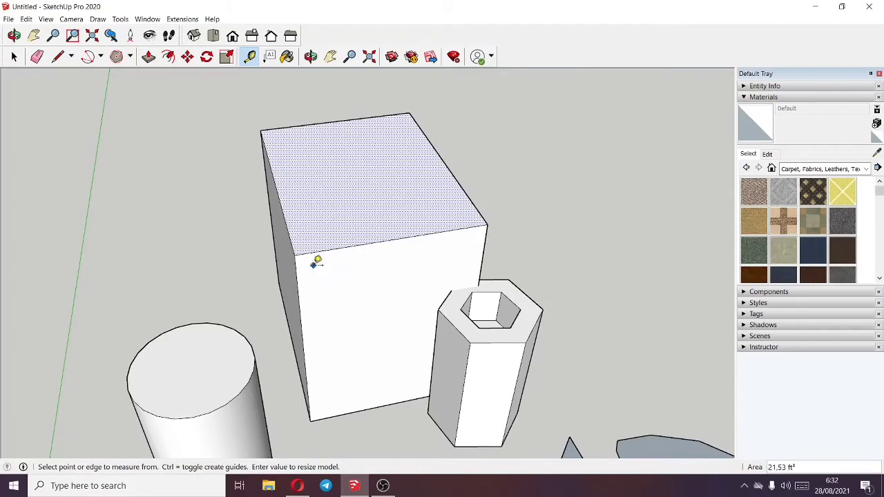
{"action": "left_click", "coordinate": [295, 254]}
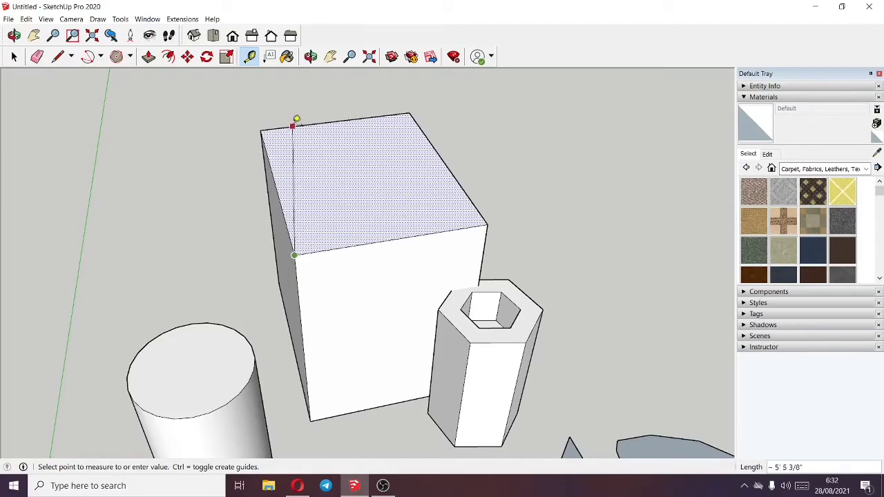
{"action": "left_click", "coordinate": [261, 129]}
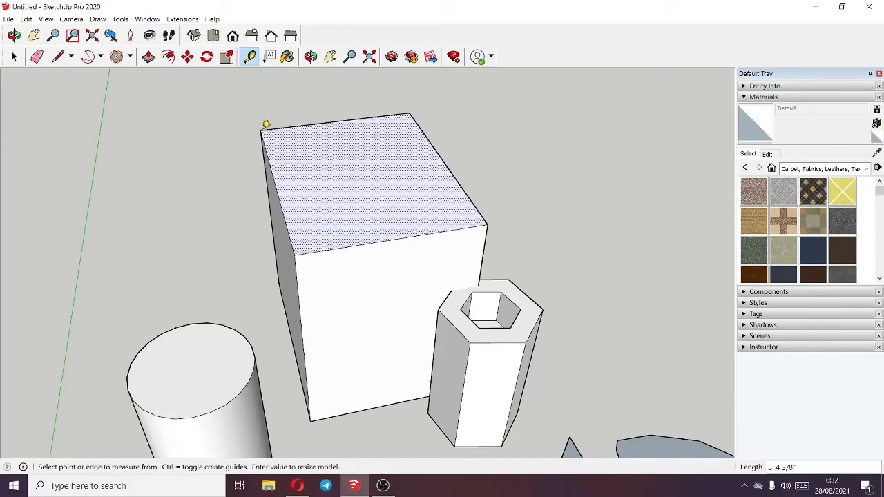
{"action": "key", "text": "space"}
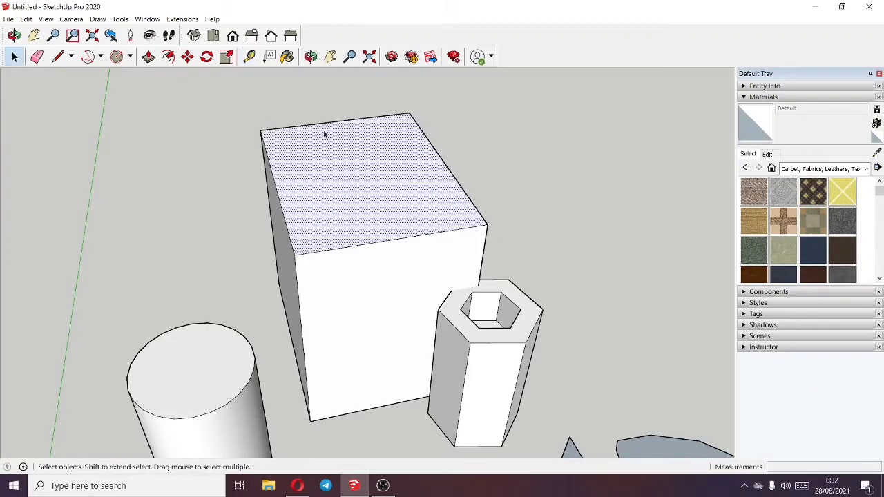
Step: Attach a leader text reading TUTUP to the enlarged box's top face, placing the label beyond the box's upper rear edge
{"action": "left_click", "coordinate": [269, 57]}
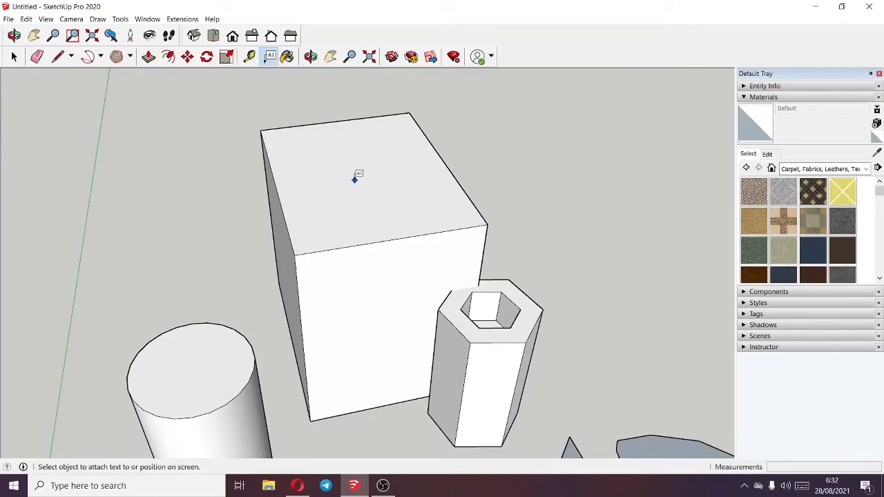
{"action": "left_click", "coordinate": [368, 198]}
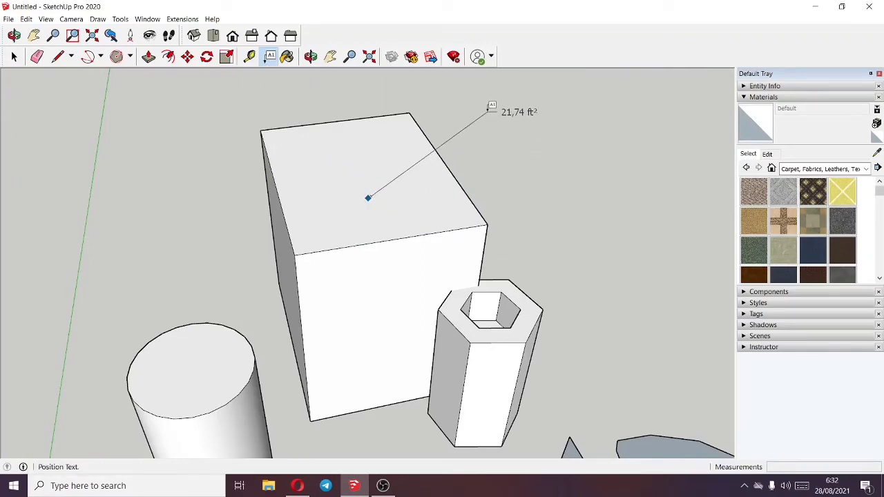
{"action": "left_click", "coordinate": [491, 109]}
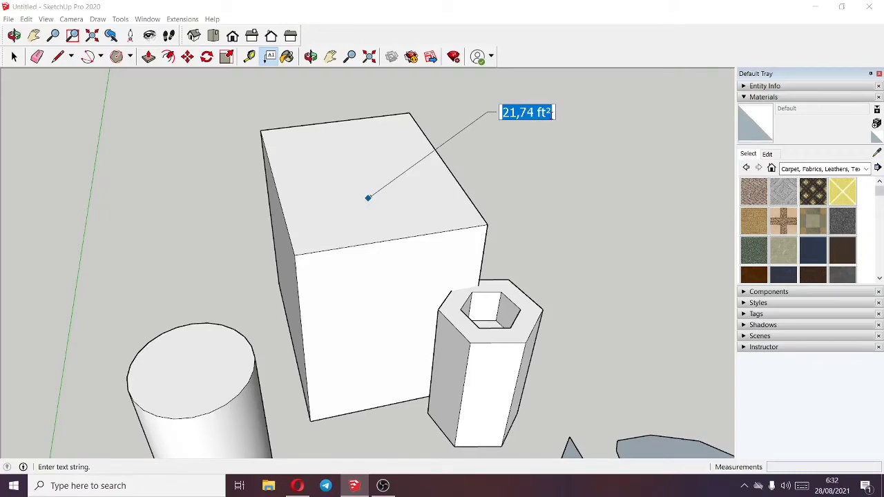
{"action": "type", "text": "t"}
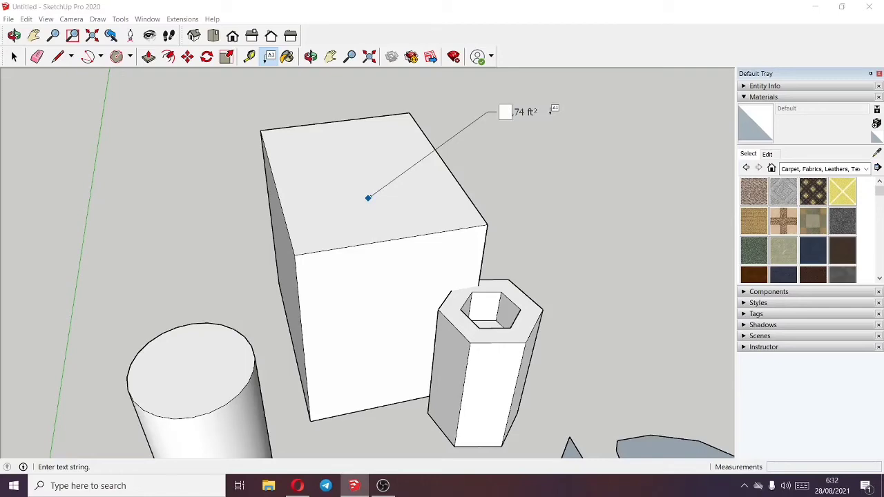
{"action": "type", "text": "UTUP"}
{"action": "key", "text": "Return"}
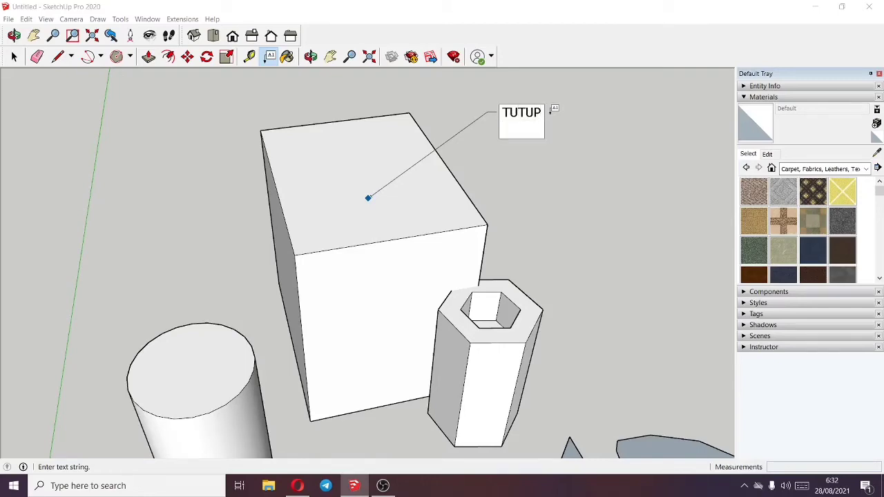
{"action": "key", "text": "Return"}
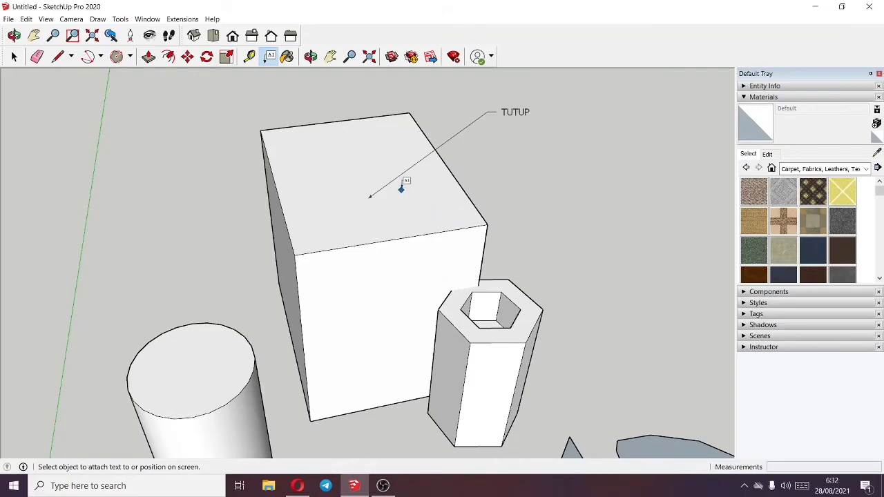
Step: Attach a leader text reading Pintu to the box's shaded side face, placing the label out to that side
{"action": "left_click", "coordinate": [288, 255]}
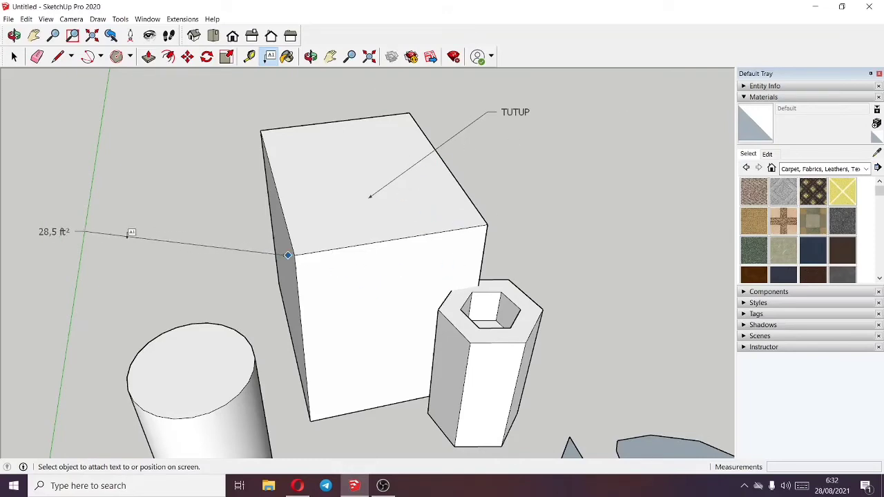
{"action": "left_click", "coordinate": [76, 233]}
{"action": "type", "text": "Pintu"}
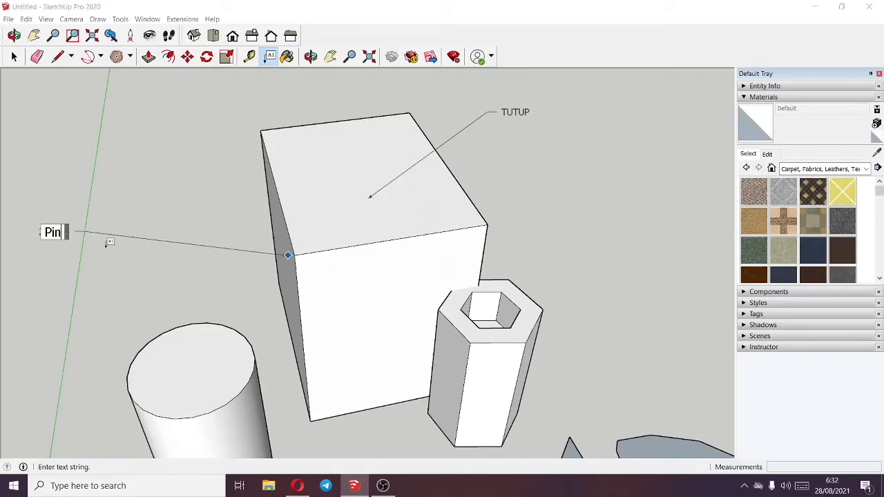
{"action": "key", "text": "Return"}
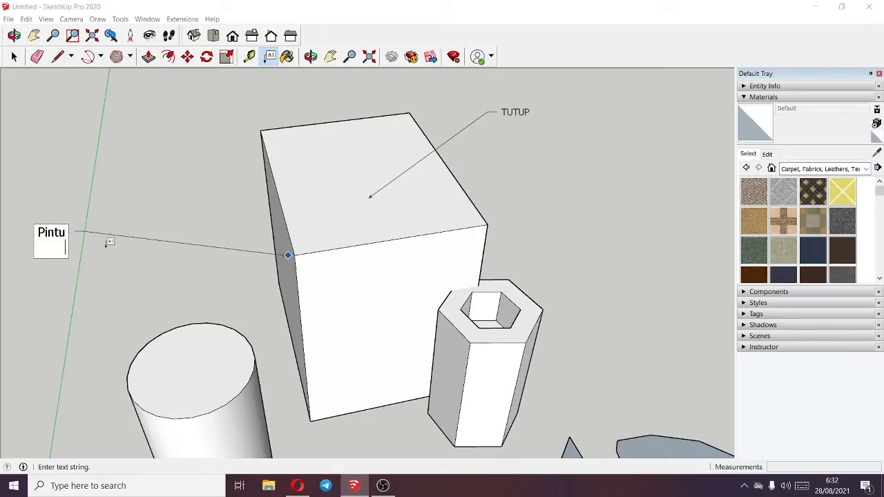
{"action": "left_click", "coordinate": [261, 114]}
{"action": "key", "text": "o"}
{"action": "mouse_move", "coordinate": [338, 290]}
{"action": "left_mouse_down"}
{"action": "mouse_move", "coordinate": [559, 261]}
{"action": "mouse_move", "coordinate": [527, 176]}
{"action": "mouse_move", "coordinate": [312, 290]}
{"action": "mouse_move", "coordinate": [322, 115]}
{"action": "left_mouse_up"}
{"action": "left_click", "coordinate": [272, 59]}
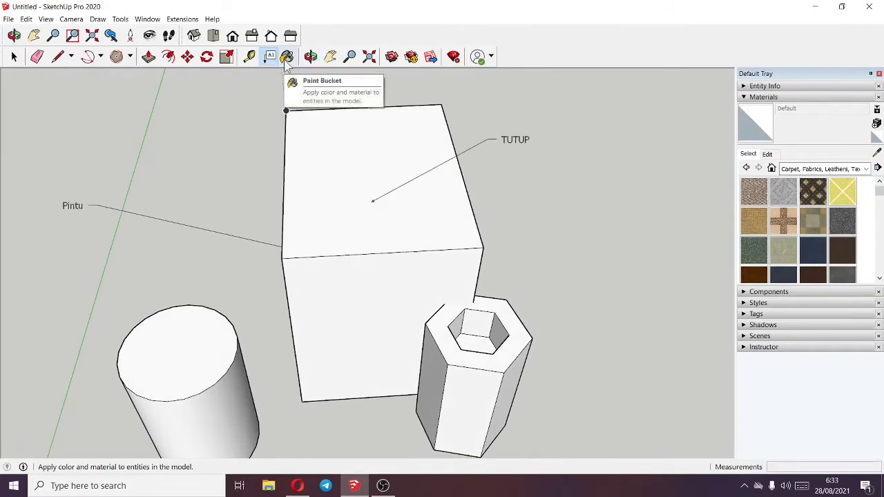
Step: Paint the box's top face red with Color A05 from the Colors material collection
{"action": "left_click", "coordinate": [288, 61]}
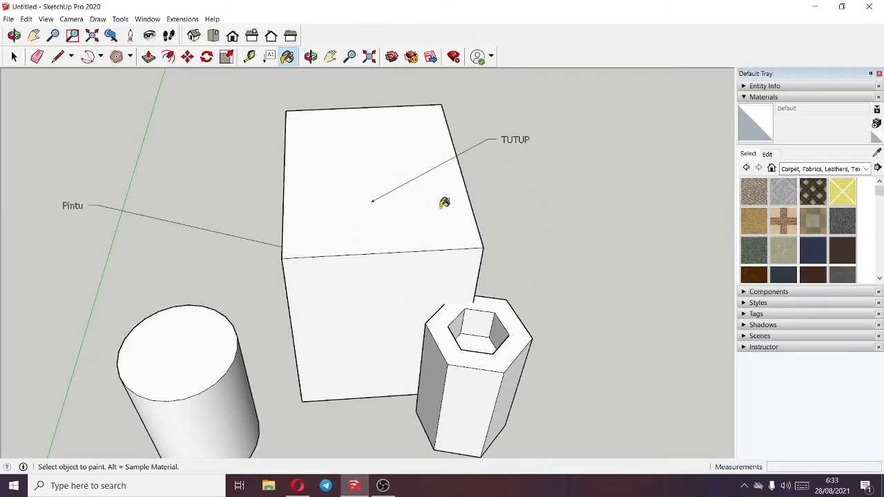
{"action": "mouse_move", "coordinate": [468, 262]}
{"action": "middle_mouse_down"}
{"action": "mouse_move", "coordinate": [442, 266]}
{"action": "mouse_move", "coordinate": [207, 156]}
{"action": "mouse_move", "coordinate": [509, 233]}
{"action": "mouse_move", "coordinate": [587, 293]}
{"action": "mouse_move", "coordinate": [473, 204]}
{"action": "mouse_move", "coordinate": [584, 196]}
{"action": "middle_mouse_up"}
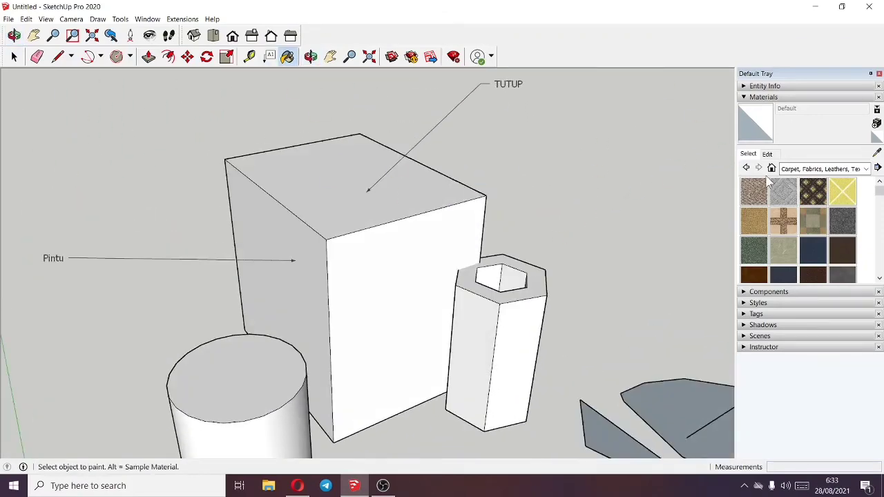
{"action": "left_click", "coordinate": [820, 170]}
{"action": "left_click", "coordinate": [826, 172]}
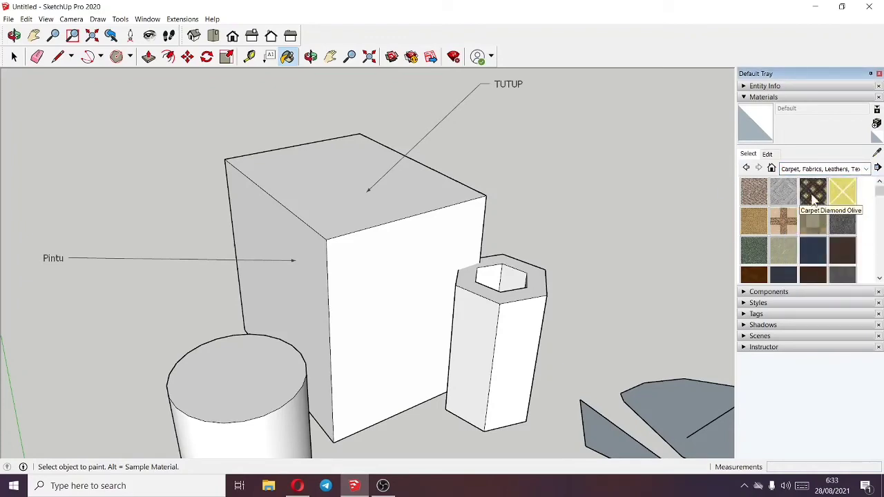
{"action": "left_click", "coordinate": [822, 170]}
{"action": "left_click", "coordinate": [819, 207]}
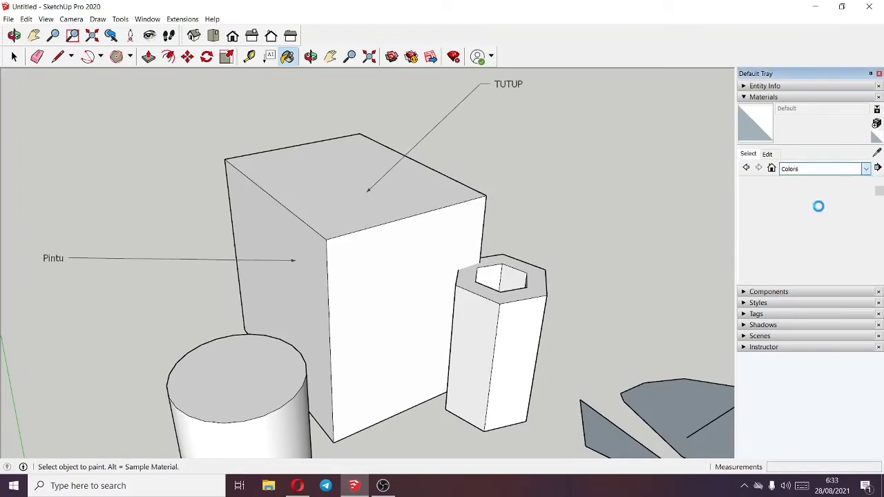
{"action": "left_click", "coordinate": [755, 221]}
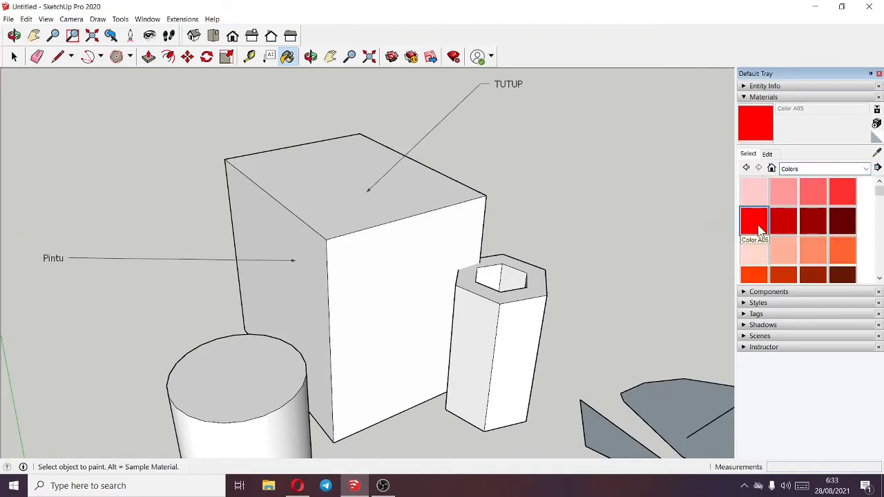
{"action": "left_click", "coordinate": [343, 189]}
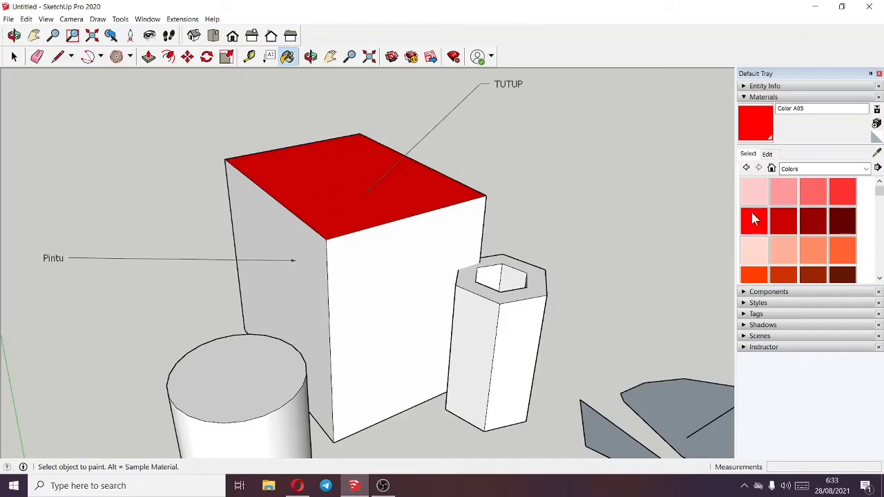
Step: Paint the box's front face with Carpet Diamond Olive from the carpet and fabrics materials
{"action": "left_click", "coordinate": [824, 170]}
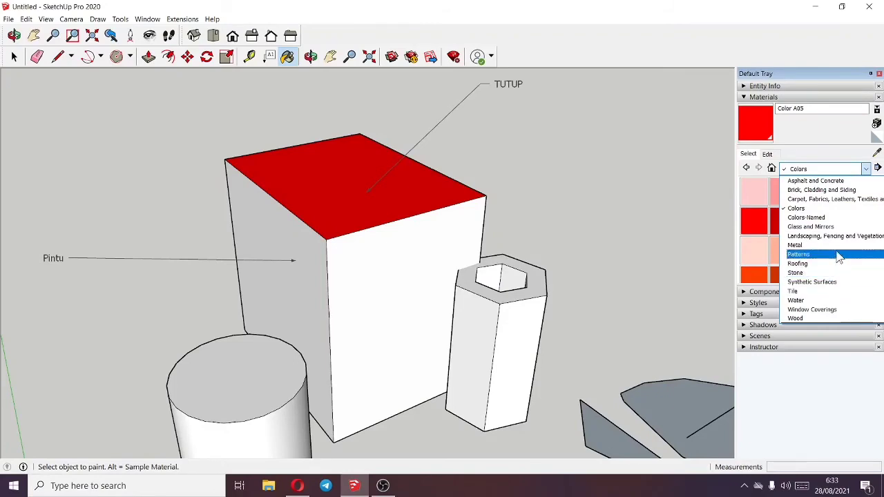
{"action": "left_click", "coordinate": [832, 199]}
{"action": "left_click", "coordinate": [822, 193]}
{"action": "left_click", "coordinate": [359, 361]}
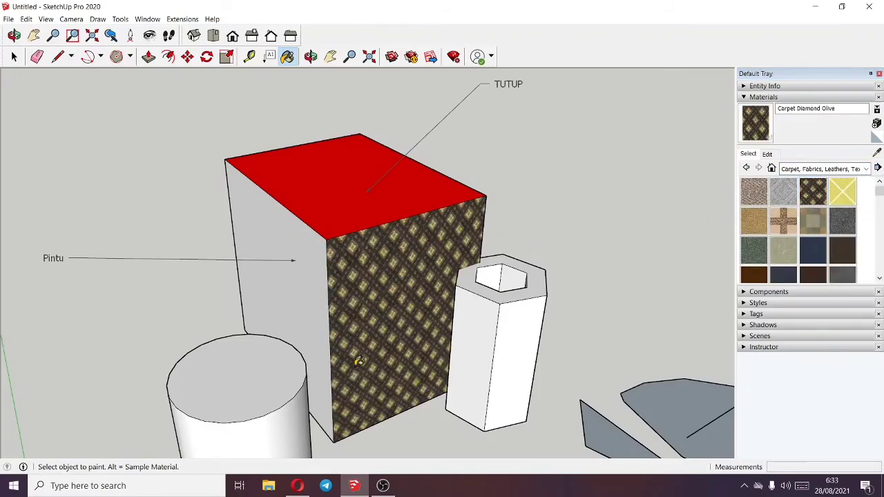
Step: Apply the same Carpet Diamond Olive material to the box's adjoining side face and rear face
{"action": "mouse_move", "coordinate": [509, 246]}
{"action": "middle_mouse_down"}
{"action": "mouse_move", "coordinate": [190, 95]}
{"action": "mouse_move", "coordinate": [397, 267]}
{"action": "middle_mouse_up"}
{"action": "scroll", "coordinate": [398, 267], "scroll_direction": "up", "scroll_amount": 4}
{"action": "scroll", "coordinate": [531, 229], "scroll_direction": "down", "scroll_amount": 3}
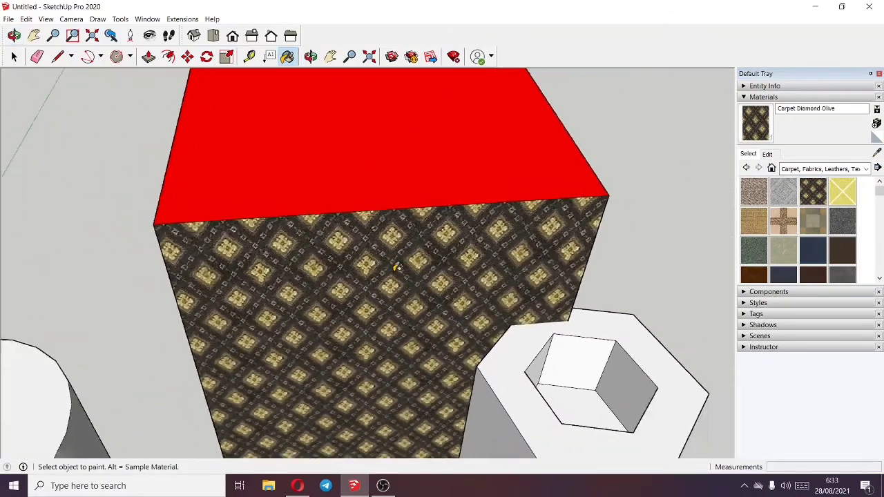
{"action": "mouse_move", "coordinate": [531, 229]}
{"action": "middle_mouse_down"}
{"action": "mouse_move", "coordinate": [458, 241]}
{"action": "mouse_move", "coordinate": [308, 237]}
{"action": "middle_mouse_up"}
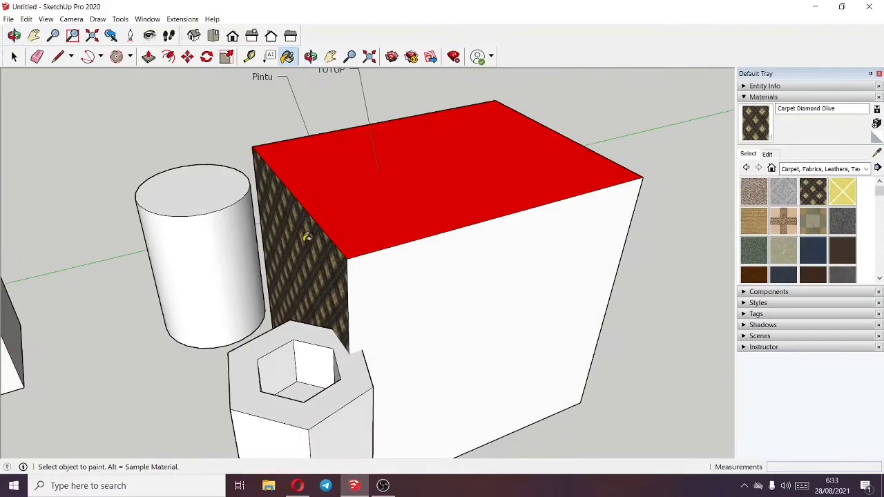
{"action": "left_click", "coordinate": [414, 271]}
{"action": "mouse_move", "coordinate": [565, 266]}
{"action": "middle_mouse_down"}
{"action": "mouse_move", "coordinate": [142, 163]}
{"action": "mouse_move", "coordinate": [362, 350]}
{"action": "mouse_move", "coordinate": [247, 257]}
{"action": "mouse_move", "coordinate": [639, 283]}
{"action": "mouse_move", "coordinate": [505, 295]}
{"action": "mouse_move", "coordinate": [460, 378]}
{"action": "mouse_move", "coordinate": [716, 352]}
{"action": "middle_mouse_up"}
{"action": "left_click", "coordinate": [238, 227]}
{"action": "left_click", "coordinate": [247, 256]}
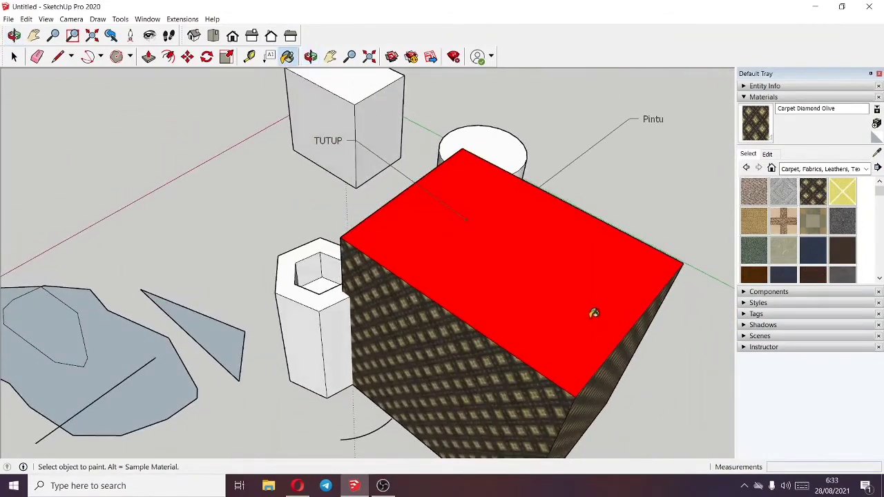
Step: Try the Orbit and Zoom tools, and fit the whole model in the view with Zoom Extents
{"action": "left_click", "coordinate": [310, 56]}
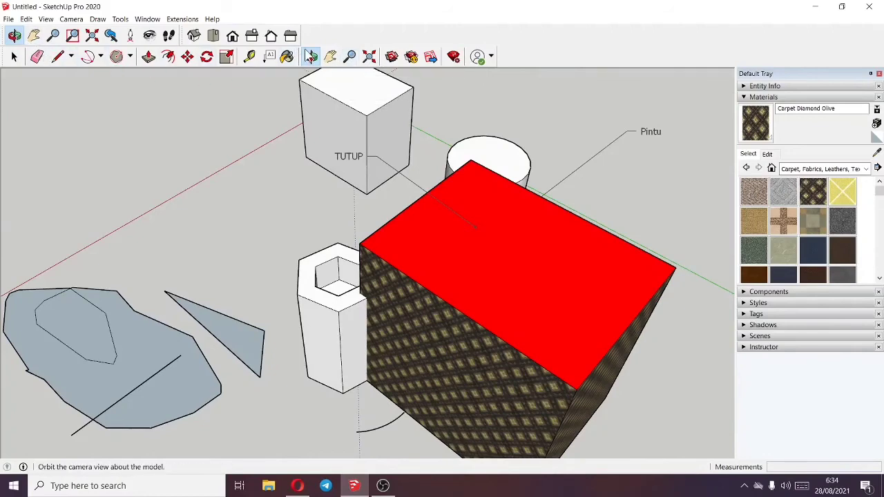
{"action": "left_click", "coordinate": [349, 56]}
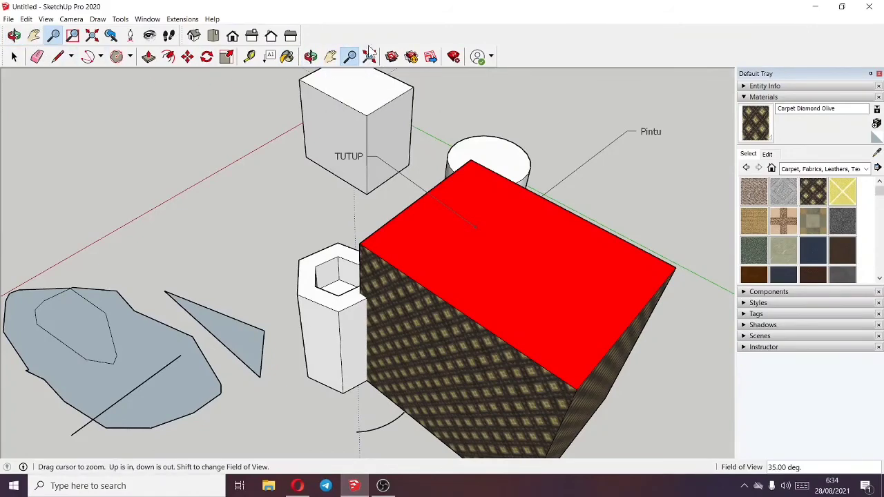
{"action": "left_click", "coordinate": [369, 56]}
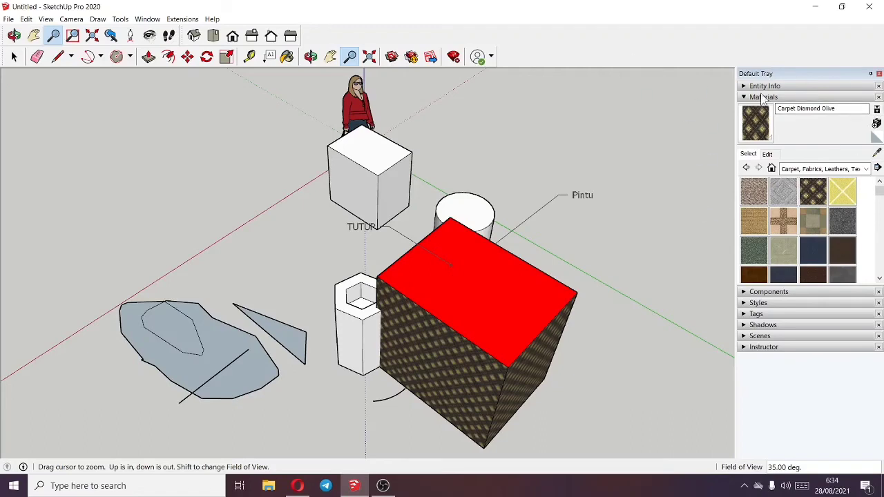
Step: Examine the contents of the Entity Info, Tags, Shadows and Scenes sections, collapsing each again
{"action": "left_click", "coordinate": [780, 81]}
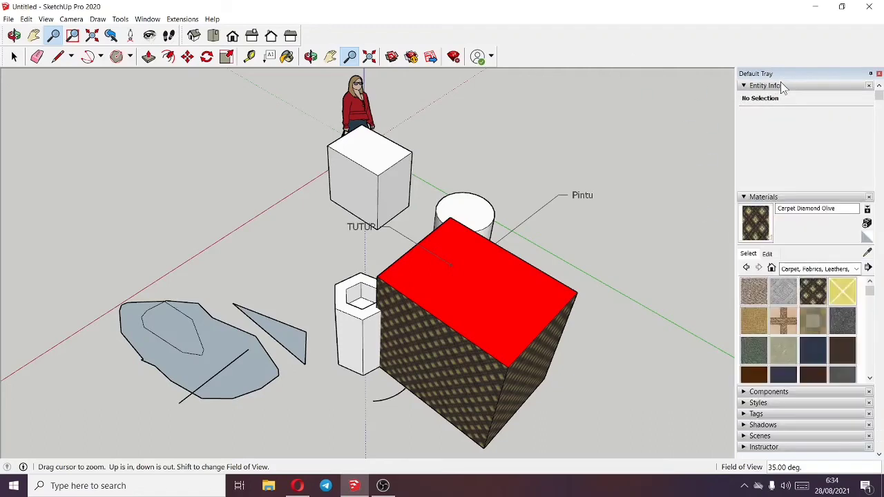
{"action": "left_click", "coordinate": [780, 82]}
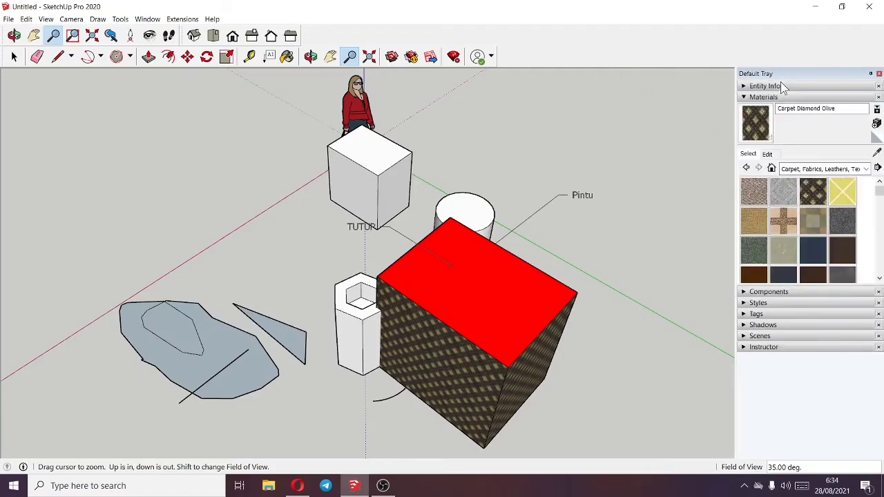
{"action": "left_click", "coordinate": [760, 315]}
{"action": "left_click", "coordinate": [760, 314]}
{"action": "left_click", "coordinate": [767, 326]}
{"action": "left_click", "coordinate": [767, 326]}
{"action": "left_click", "coordinate": [770, 336]}
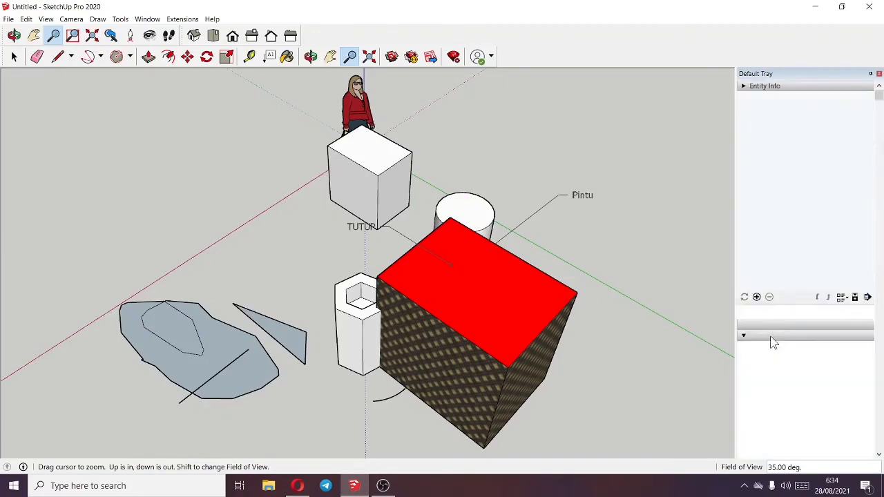
{"action": "left_click", "coordinate": [770, 336]}
Step: Show the Instructor and read its guidance for the Orbit, Pan and Push/Pull tools
{"action": "left_click", "coordinate": [775, 346]}
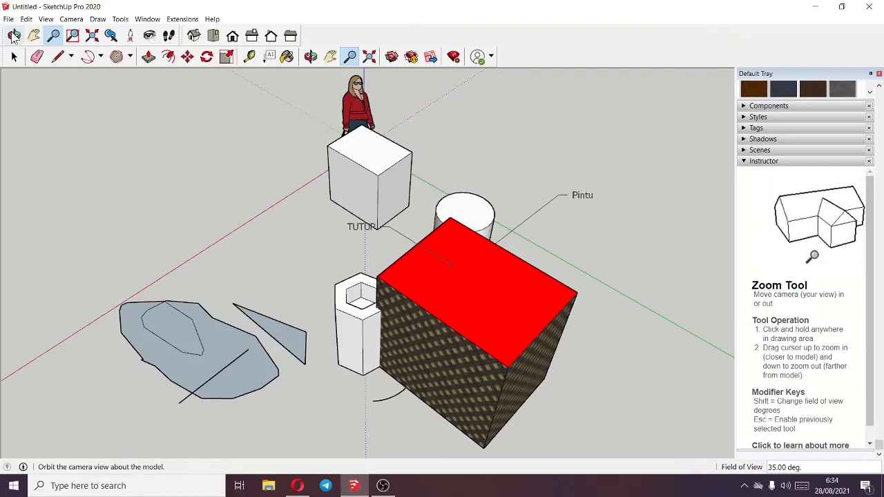
{"action": "left_click", "coordinate": [13, 36]}
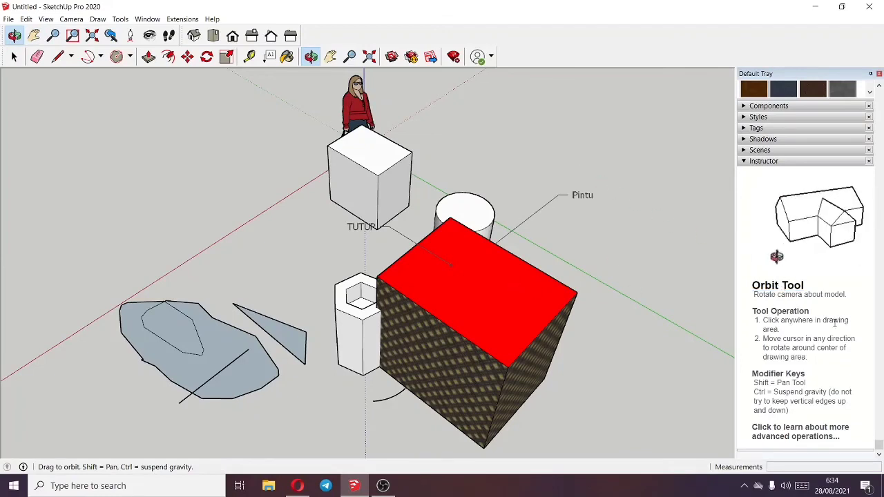
{"action": "left_click", "coordinate": [34, 36]}
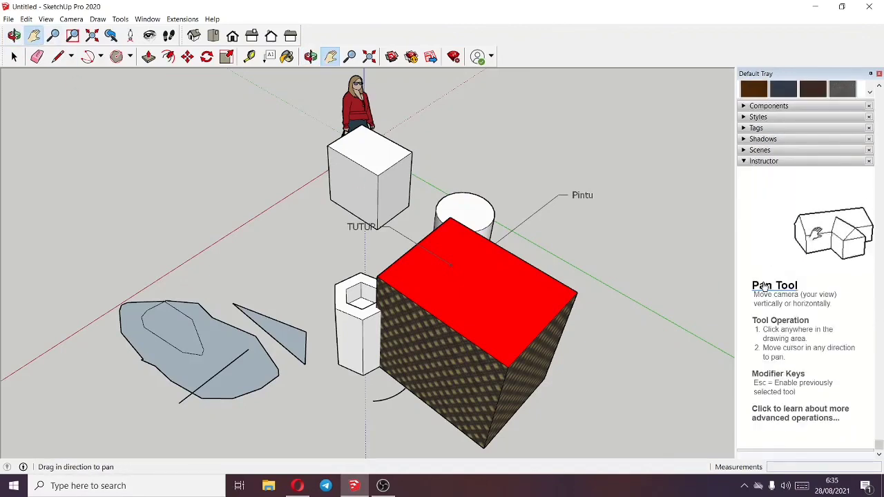
{"action": "left_click", "coordinate": [150, 58]}
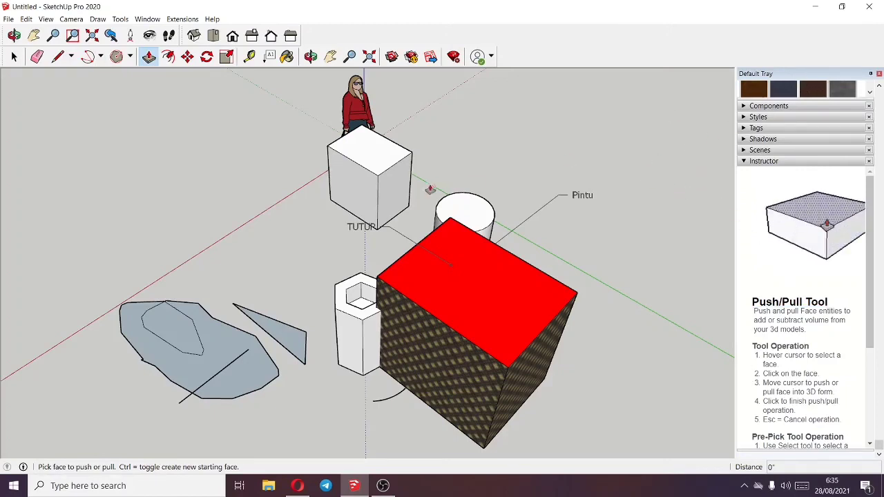
{"action": "scroll", "coordinate": [349, 196], "scroll_direction": "up", "scroll_amount": 1}
{"action": "scroll", "coordinate": [348, 197], "scroll_direction": "down", "scroll_amount": 3}
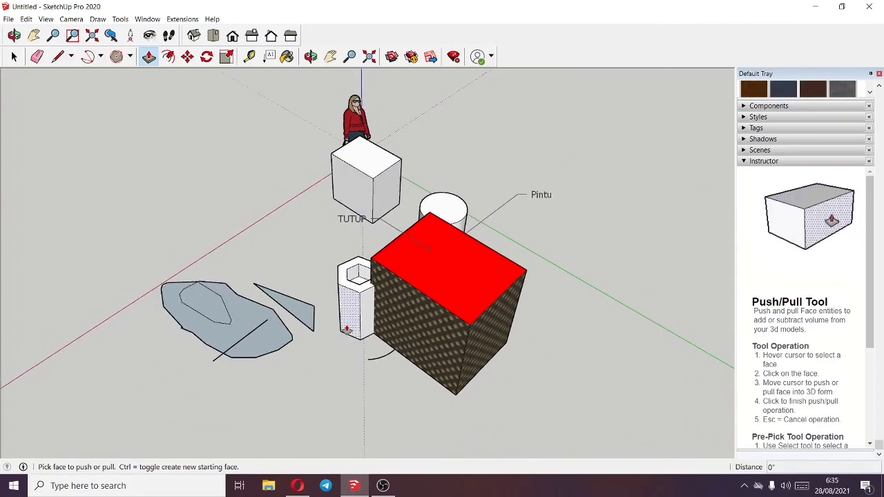